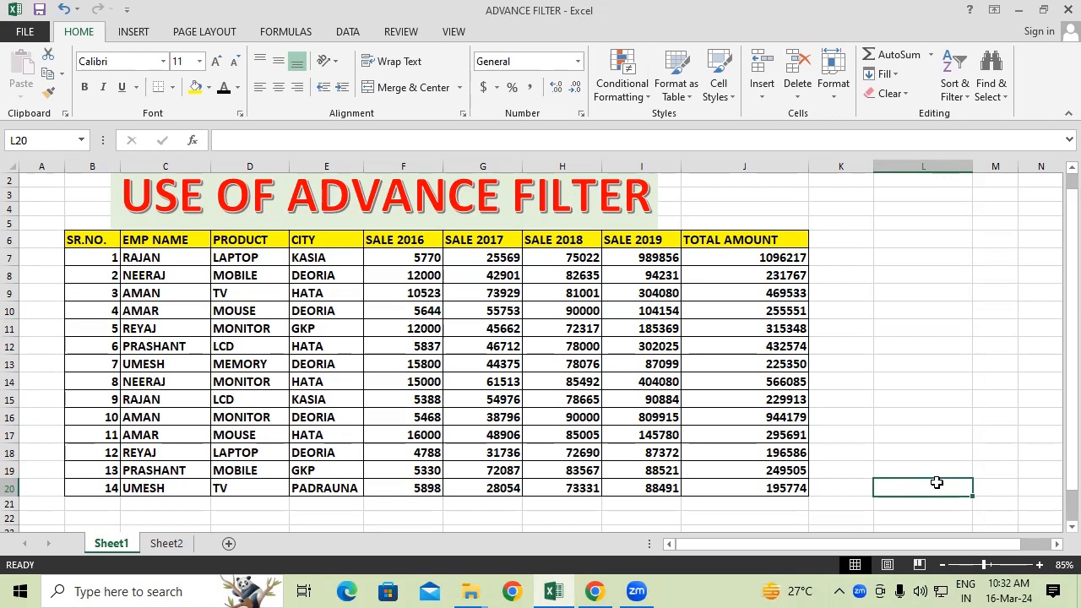
# Examine the employee sales table's name, product, city, yearly sale and total amount columns.
pyautogui.click(892, 288)
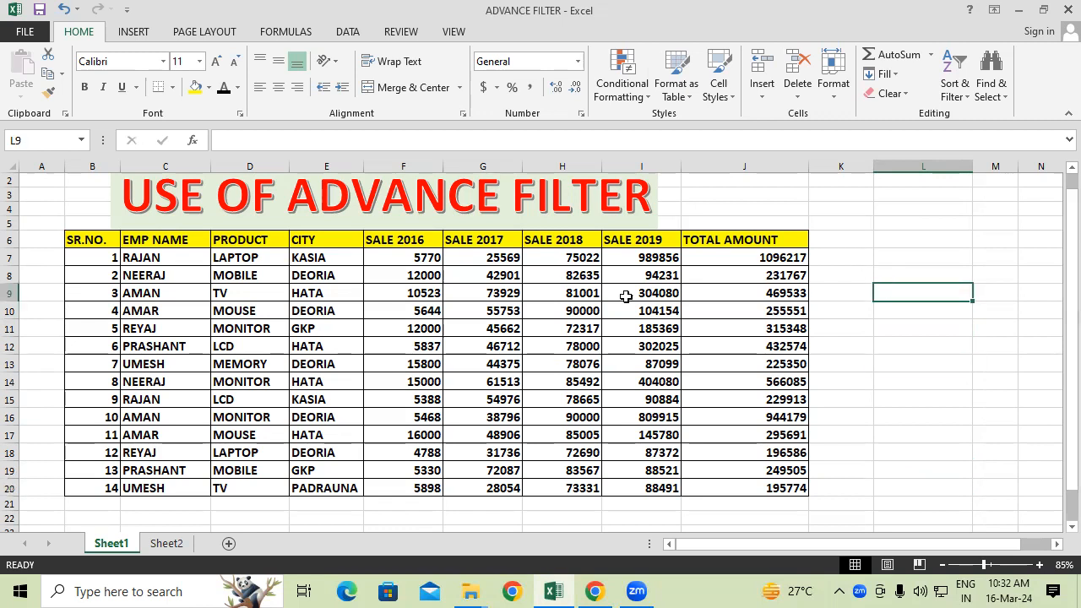
pyautogui.click(118, 287)
pyautogui.click(166, 278)
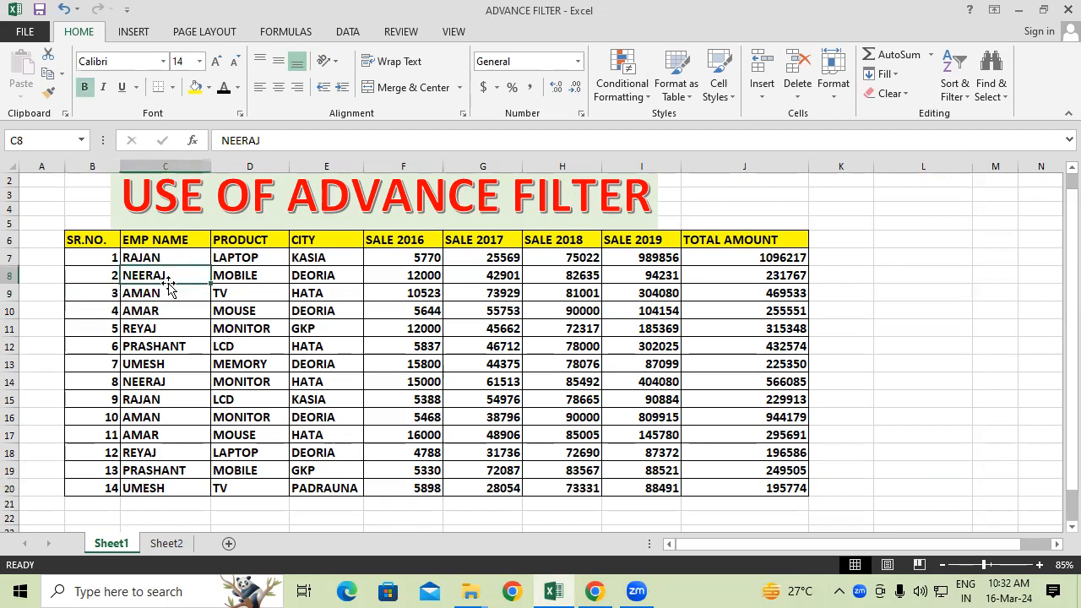
pyautogui.click(245, 261)
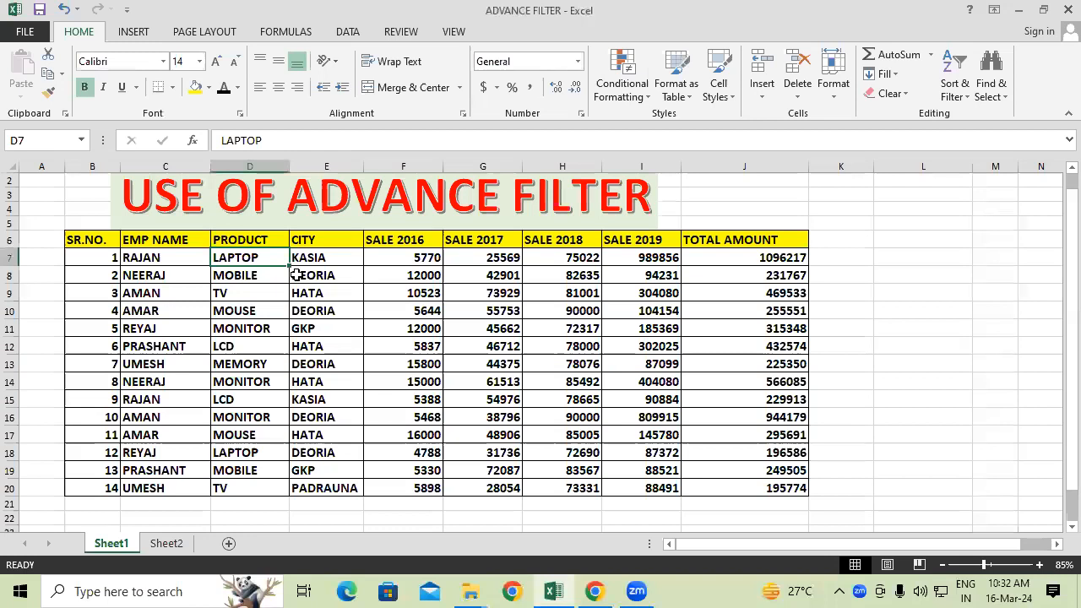
pyautogui.click(336, 277)
pyautogui.moveTo(399, 258); pyautogui.dragTo(630, 377)
pyautogui.click(738, 309)
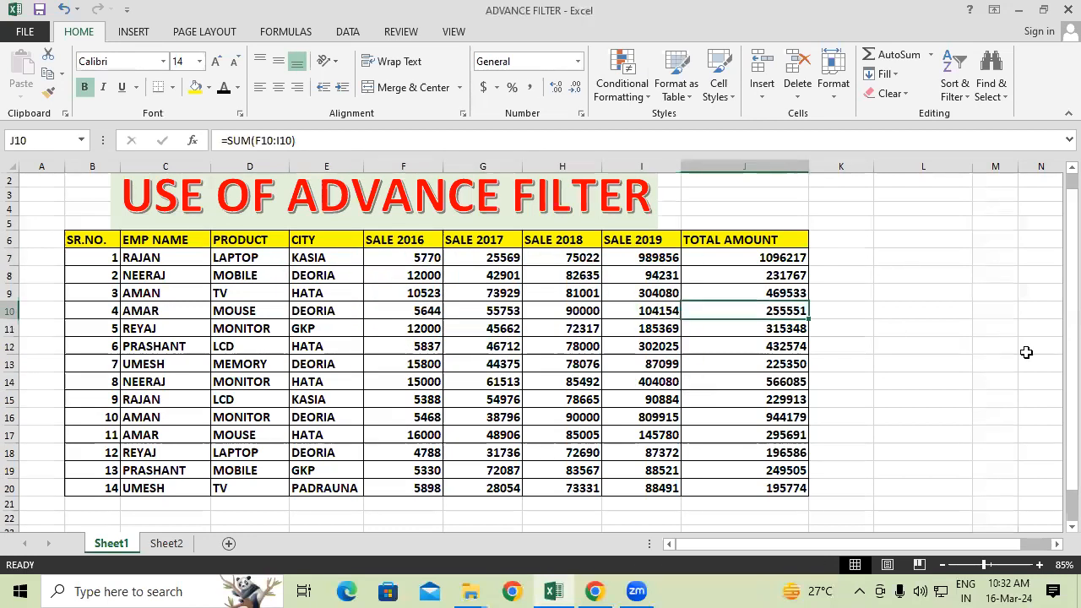
pyautogui.click(1026, 347)
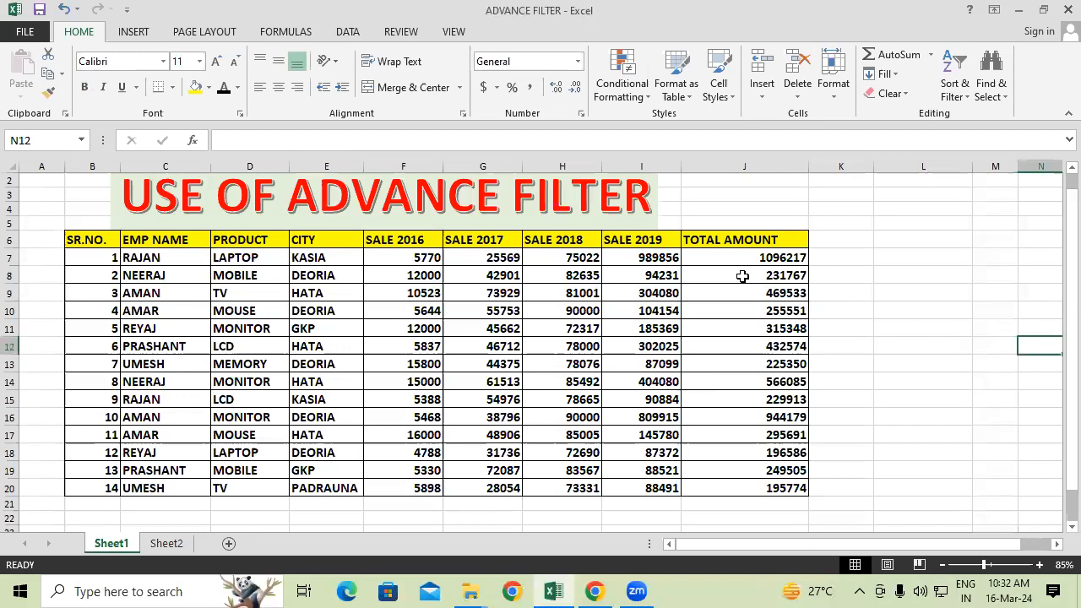
pyautogui.click(861, 259)
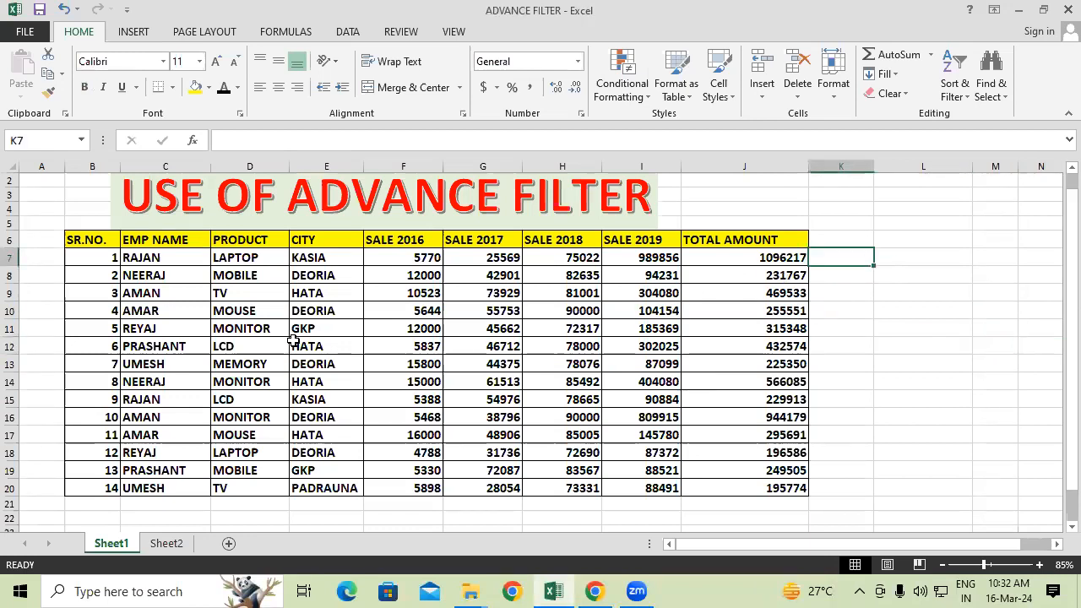
pyautogui.click(184, 255)
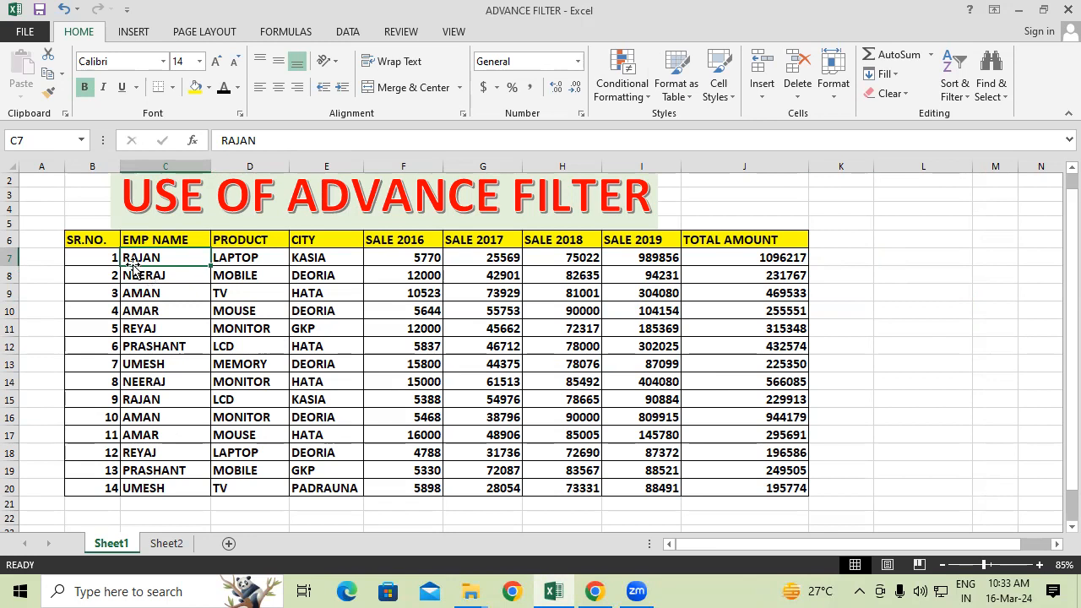
pyautogui.moveTo(255, 292); pyautogui.dragTo(382, 374)
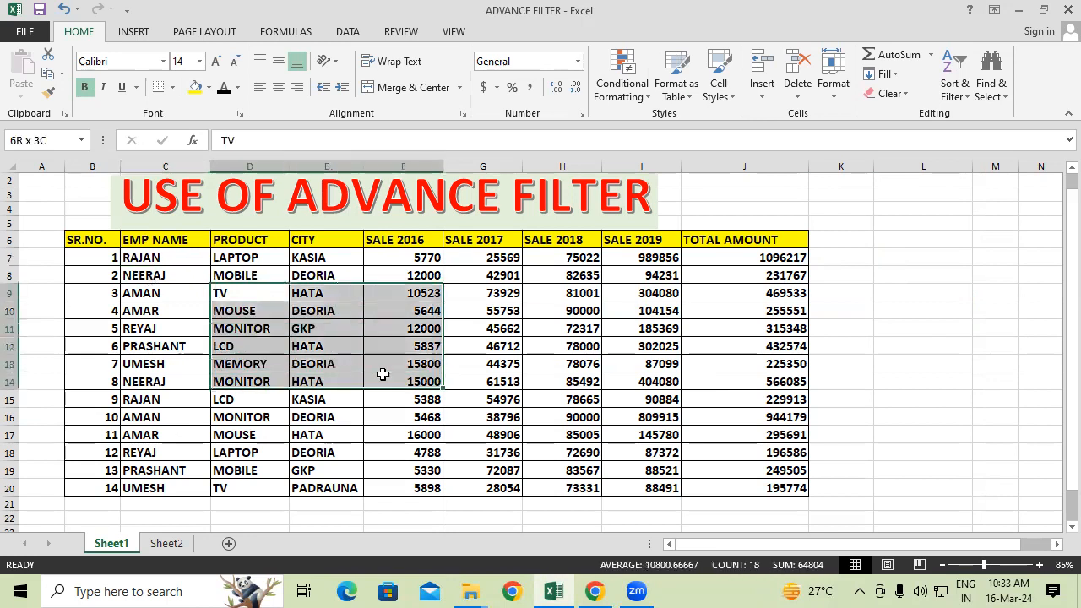
pyautogui.click(482, 384)
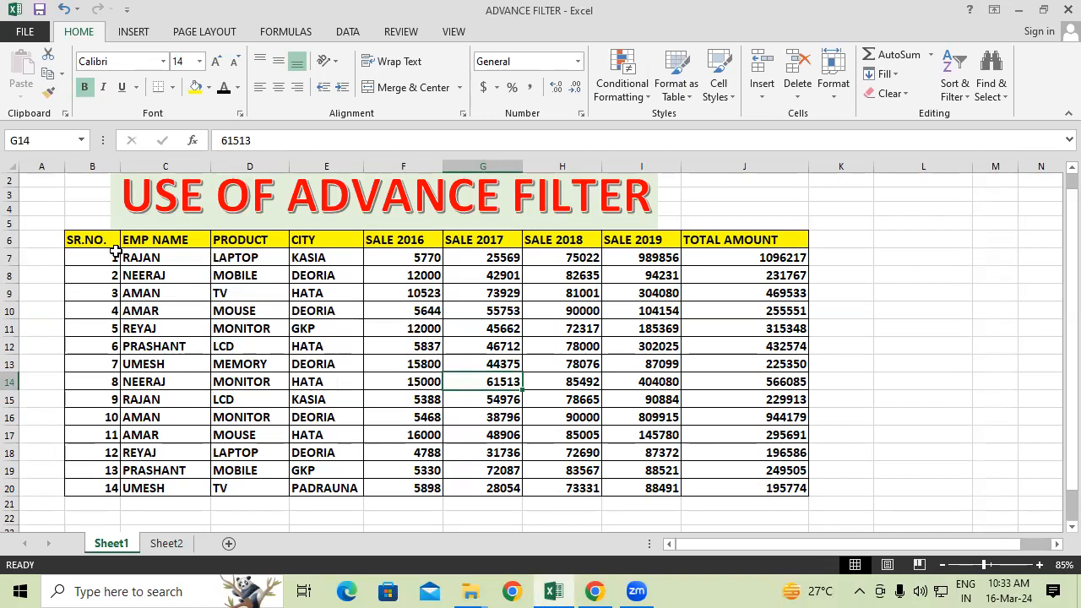
pyautogui.click(152, 328)
pyautogui.moveTo(93, 253); pyautogui.dragTo(608, 399)
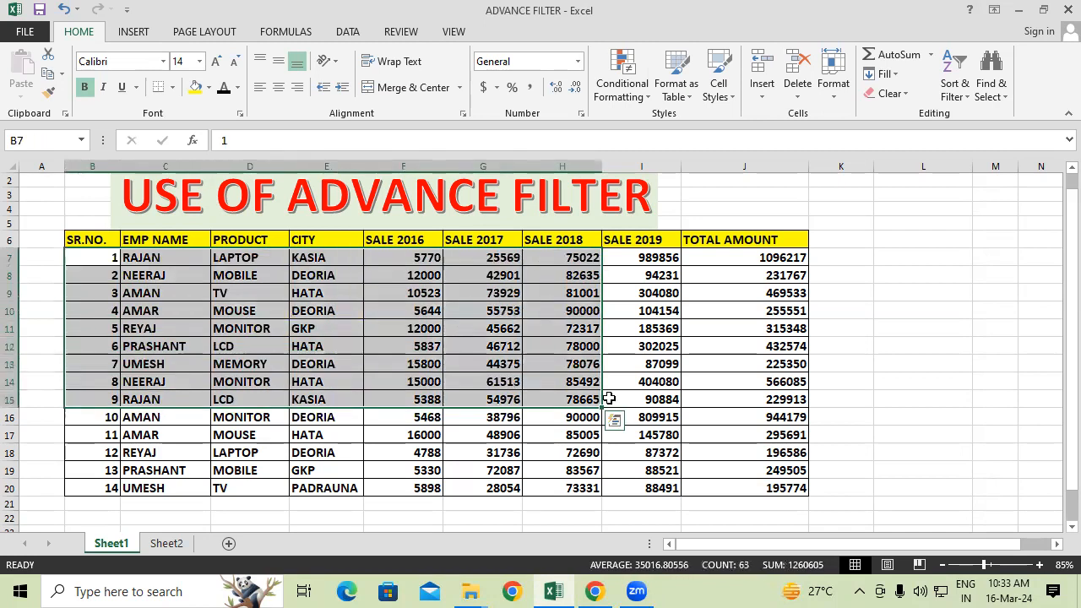
pyautogui.click(921, 380)
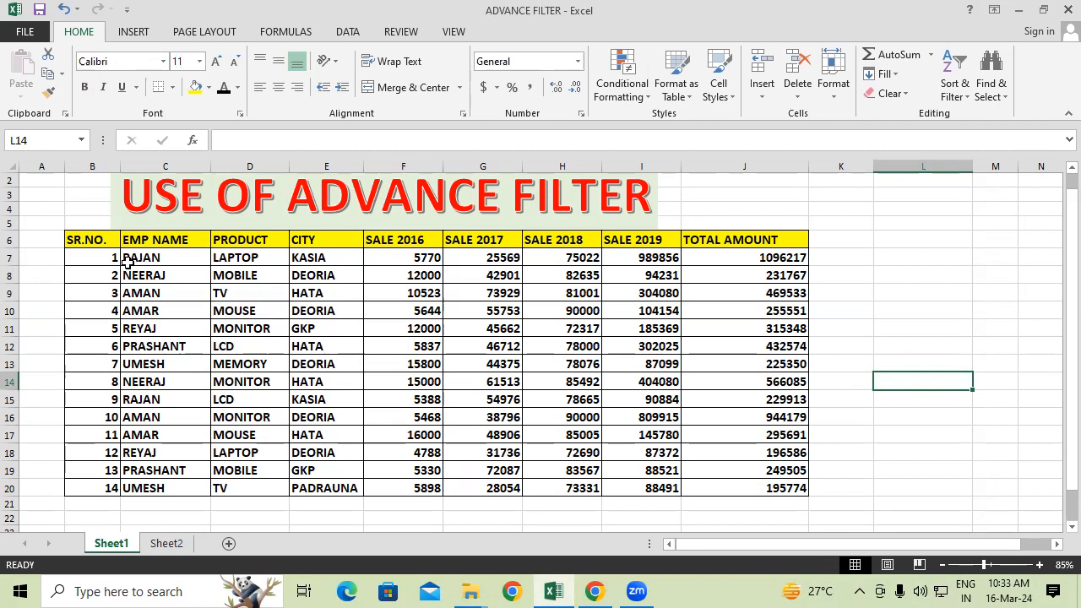
pyautogui.click(149, 293)
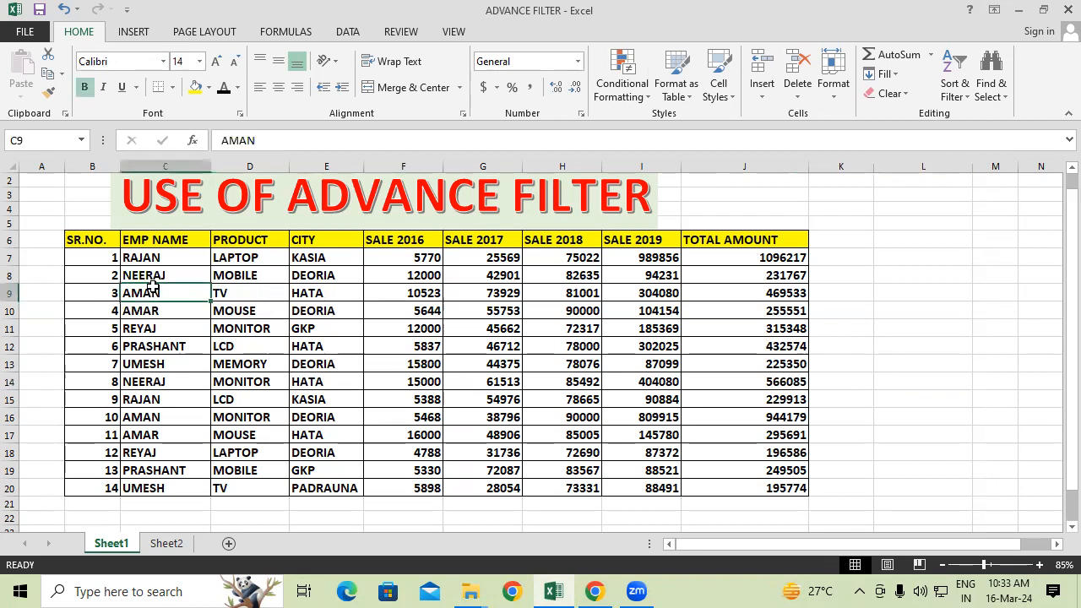
pyautogui.click(229, 258)
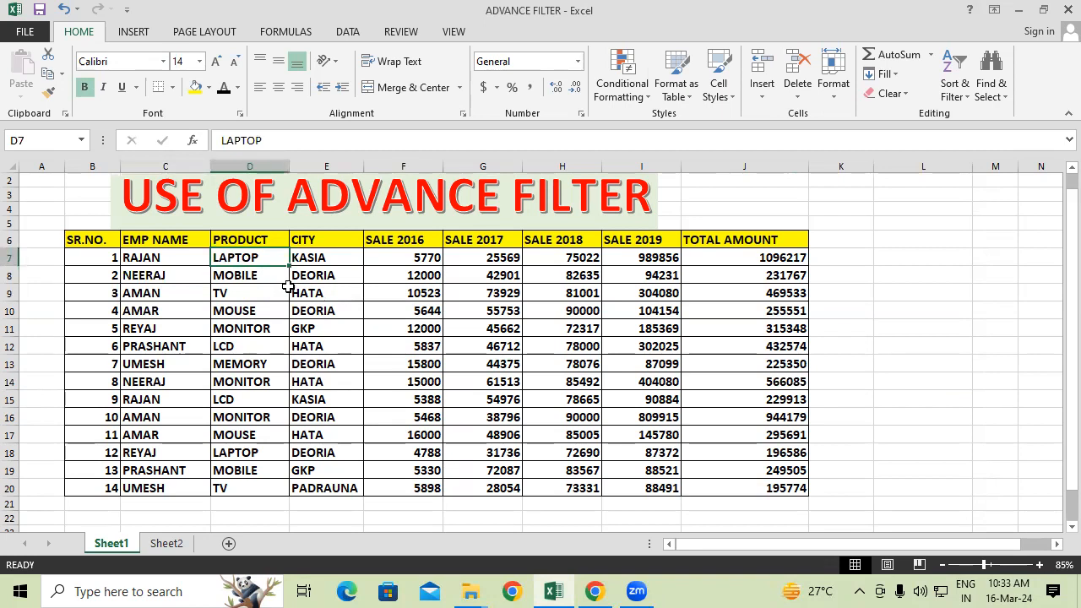
pyautogui.click(340, 268)
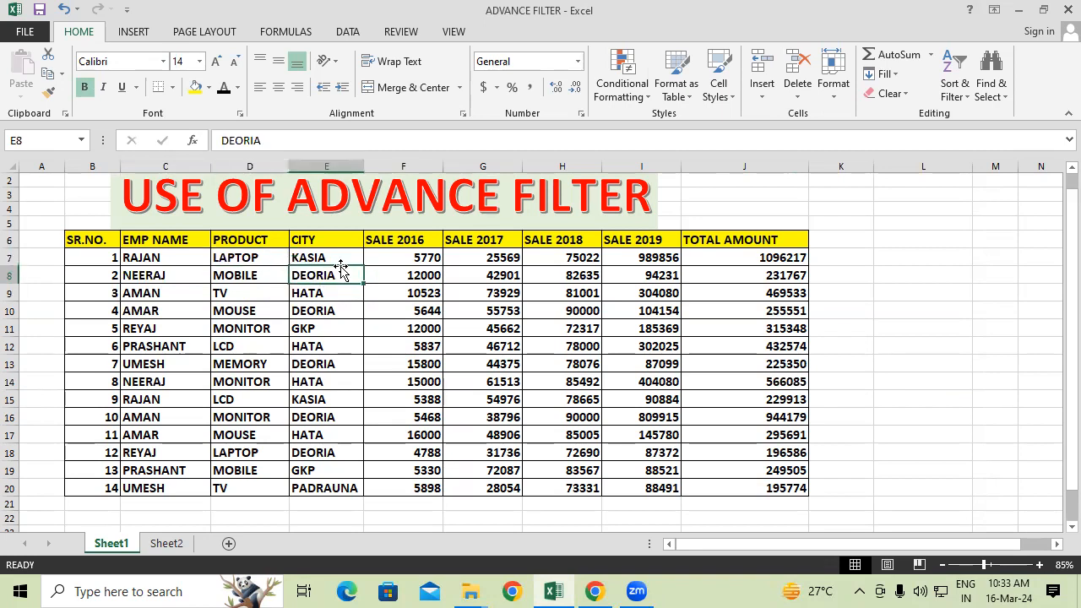
pyautogui.click(404, 287)
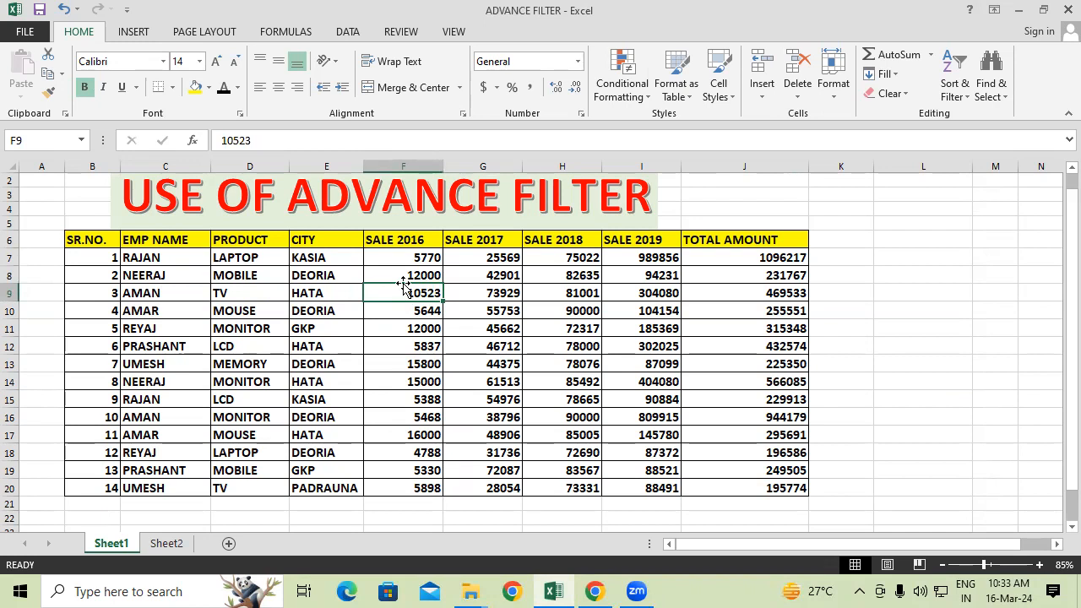
pyautogui.click(965, 360)
pyautogui.click(158, 271)
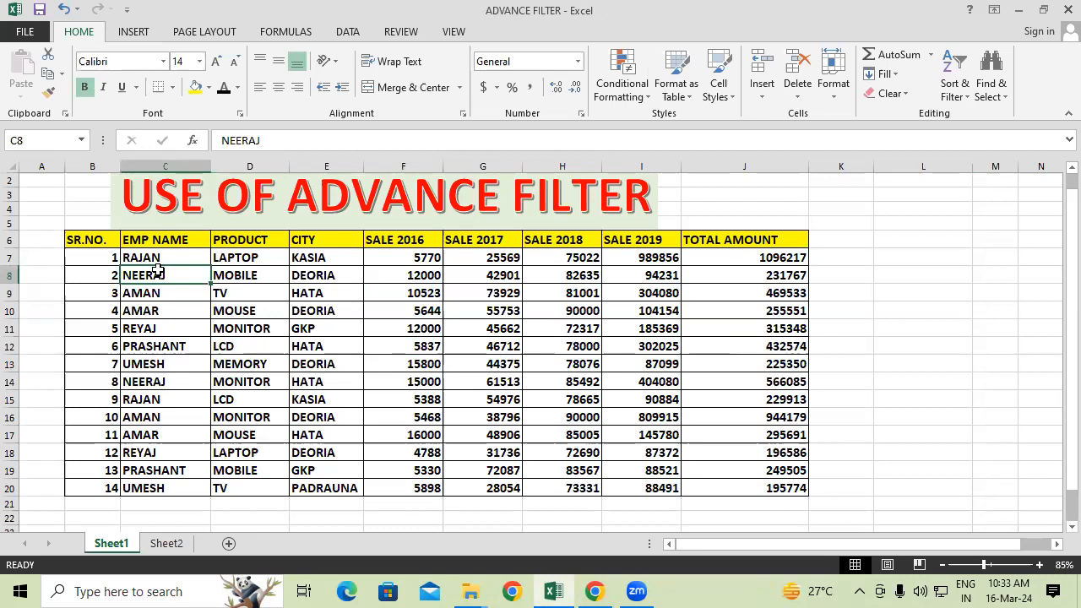
pyautogui.click(253, 274)
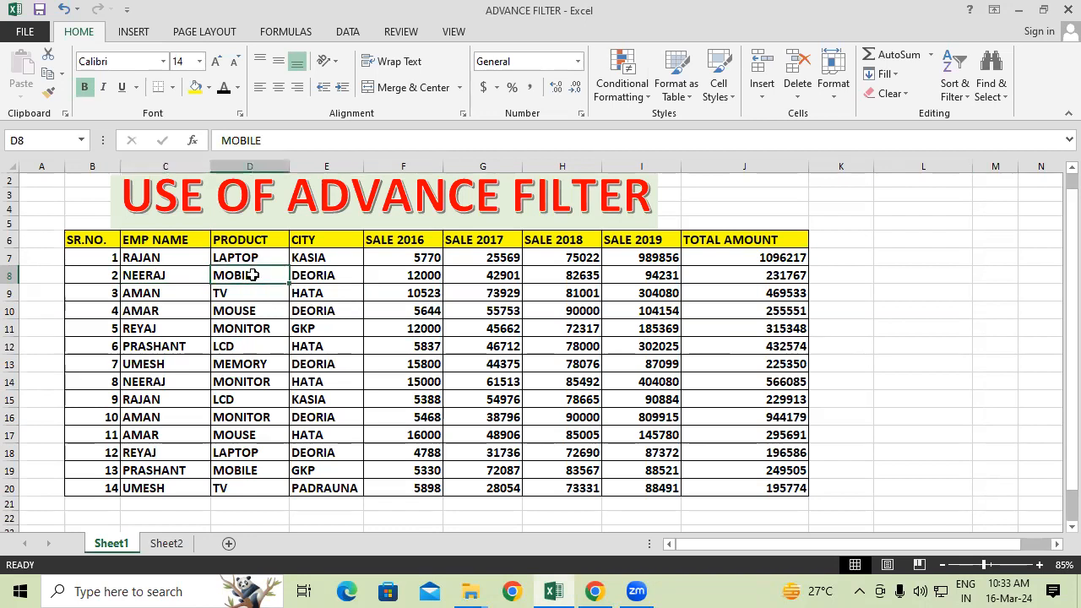
# Copy the table's header row B6:J6 and paste it below the table starting at cell B22.
pyautogui.click(86, 226)
pyautogui.moveTo(86, 238); pyautogui.dragTo(769, 244)
pyautogui.rightClick(769, 243)
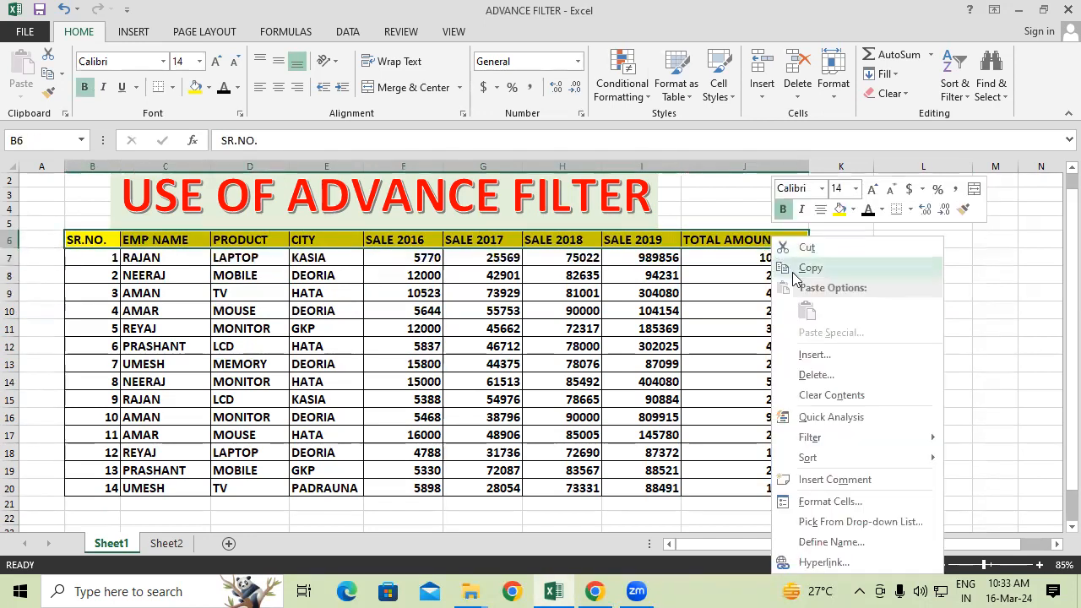
pyautogui.click(794, 266)
pyautogui.scroll(-1, 683, 506)
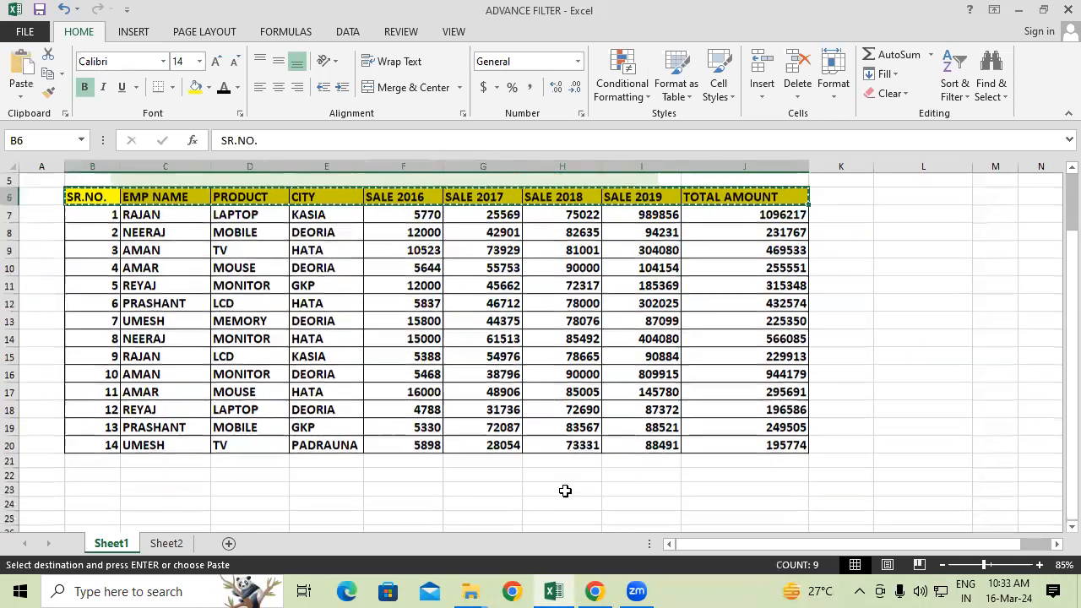
pyautogui.click(90, 475)
pyautogui.rightClick(90, 476)
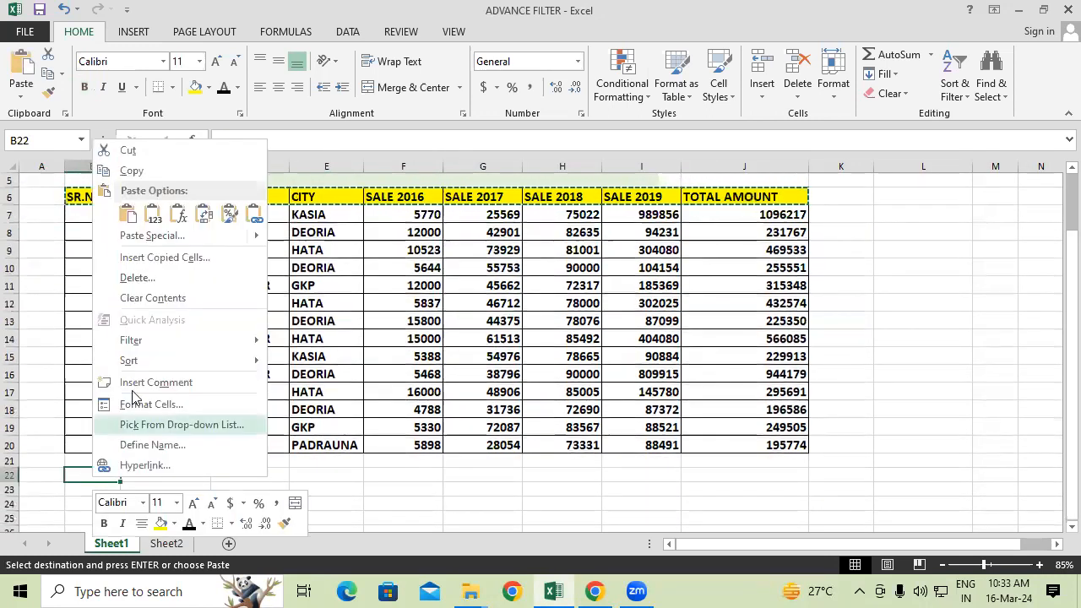
pyautogui.click(128, 215)
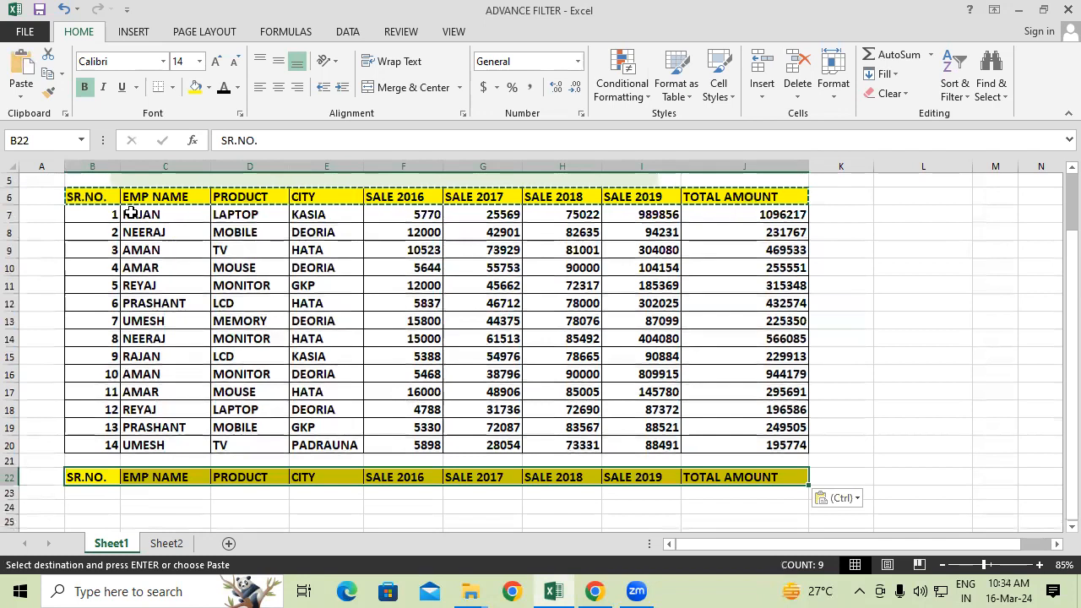
# Apply All Borders to the pasted header row and the blank row beneath it, range B22:J23.
pyautogui.scroll(-1, 101, 321)
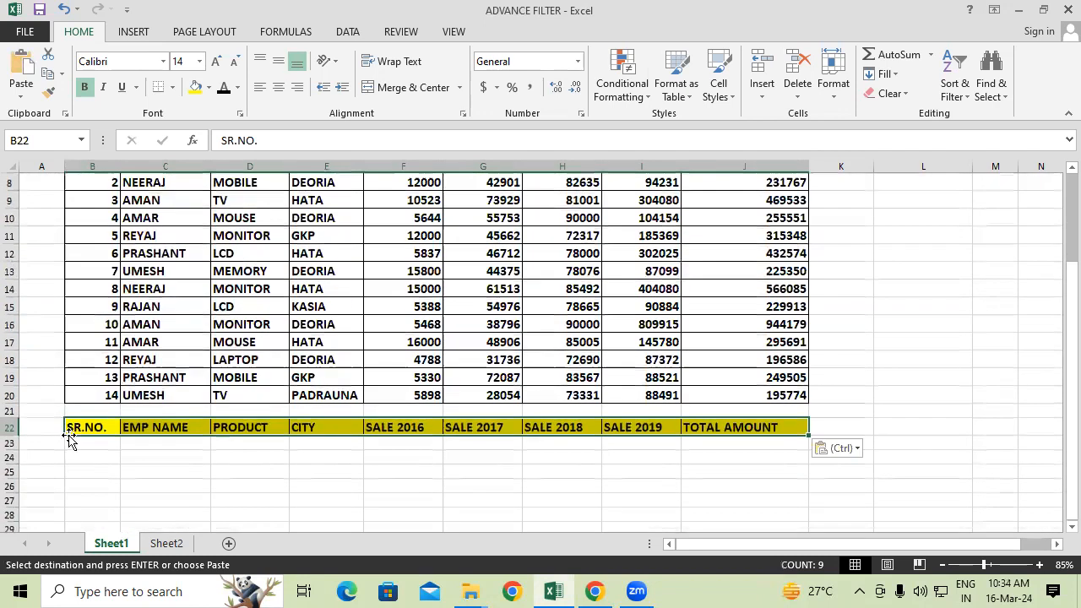
pyautogui.moveTo(78, 426); pyautogui.dragTo(729, 444)
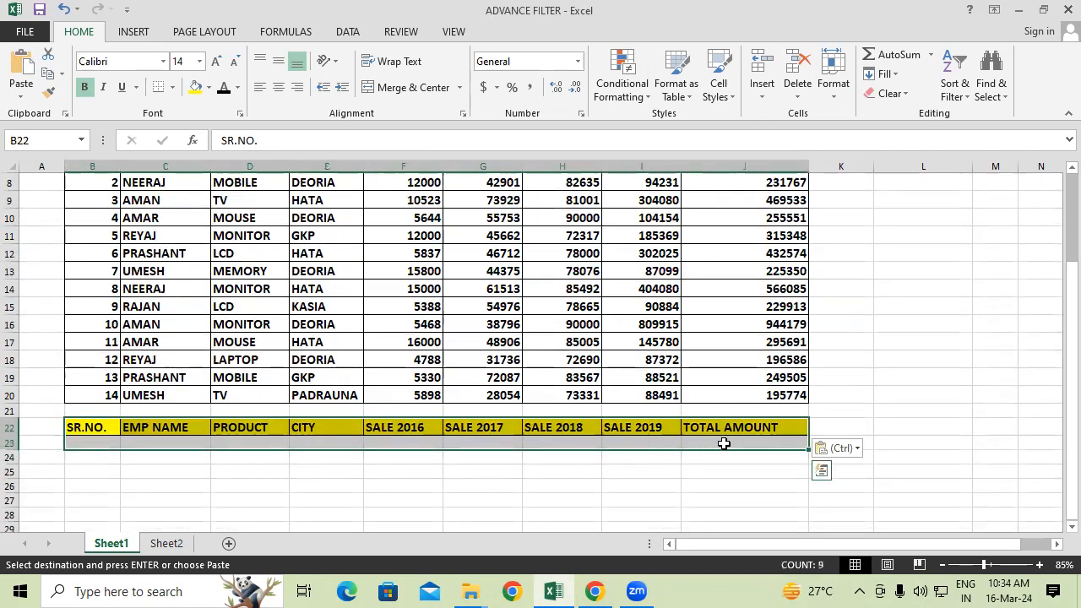
pyautogui.click(166, 86)
pyautogui.click(168, 88)
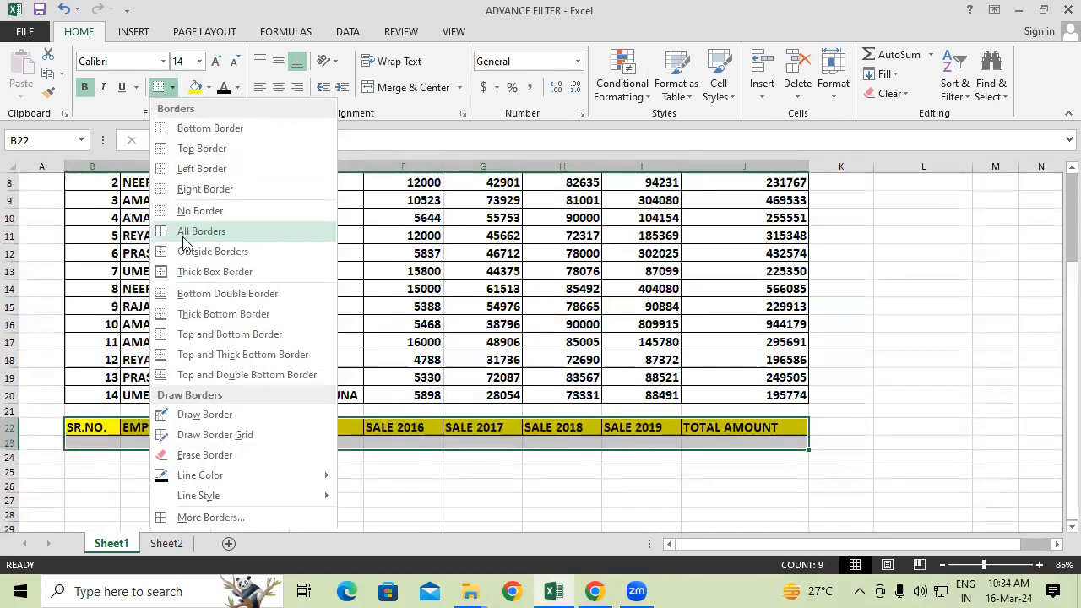
pyautogui.click(182, 235)
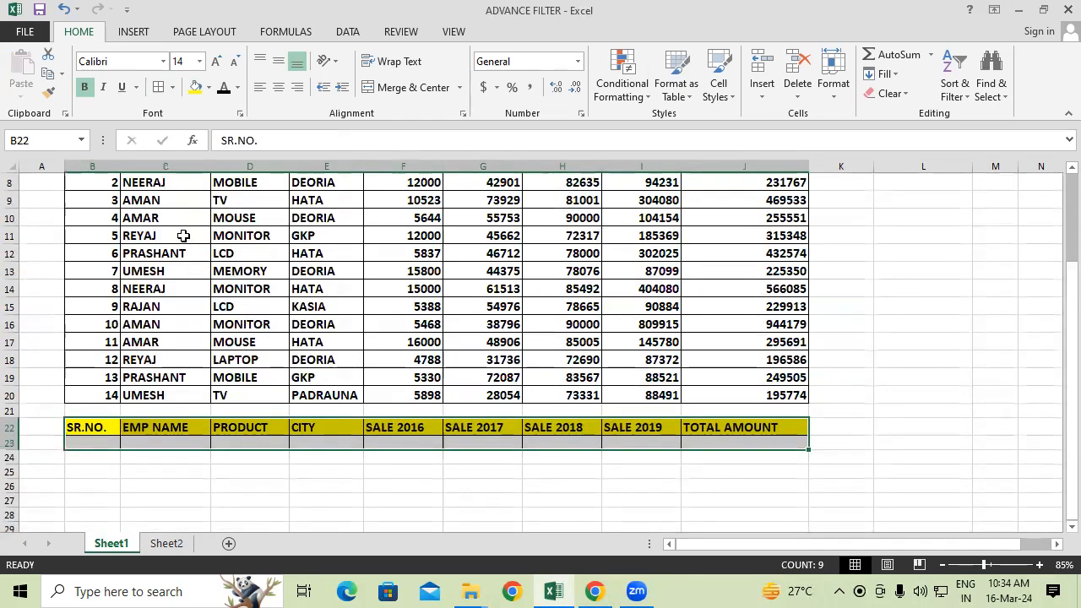
# Increase the font size of the pasted header row and the blank row beneath it by two increments.
pyautogui.click(218, 63)
pyautogui.click(218, 63)
pyautogui.moveTo(107, 165); pyautogui.dragTo(785, 166)
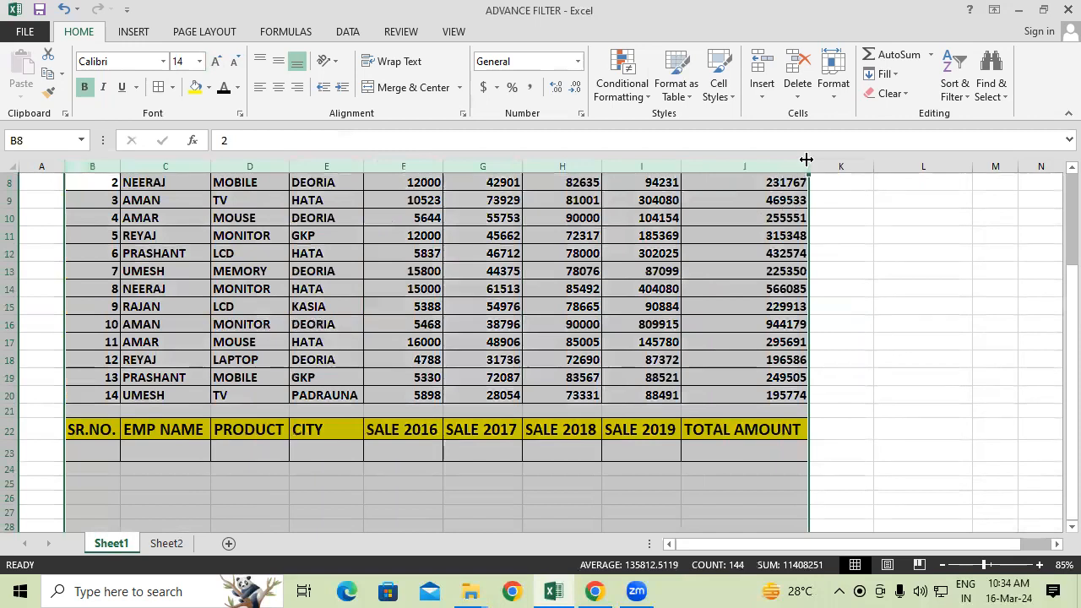
pyautogui.click(905, 374)
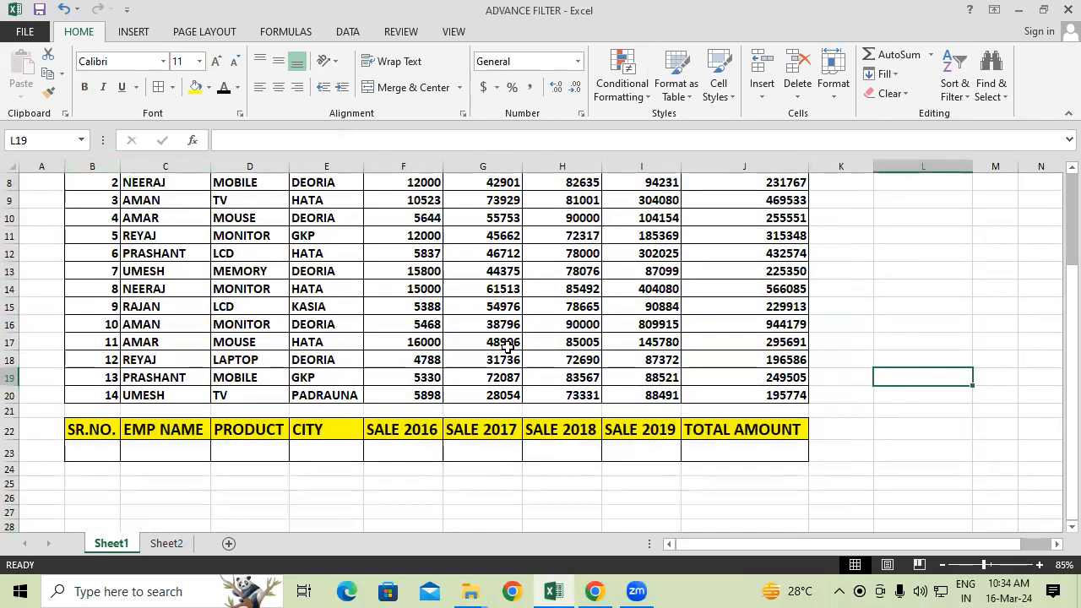
# Copy the formatting of data cell C16 onto the blank criteria row B23:J23 with Format Painter.
pyautogui.click(197, 323)
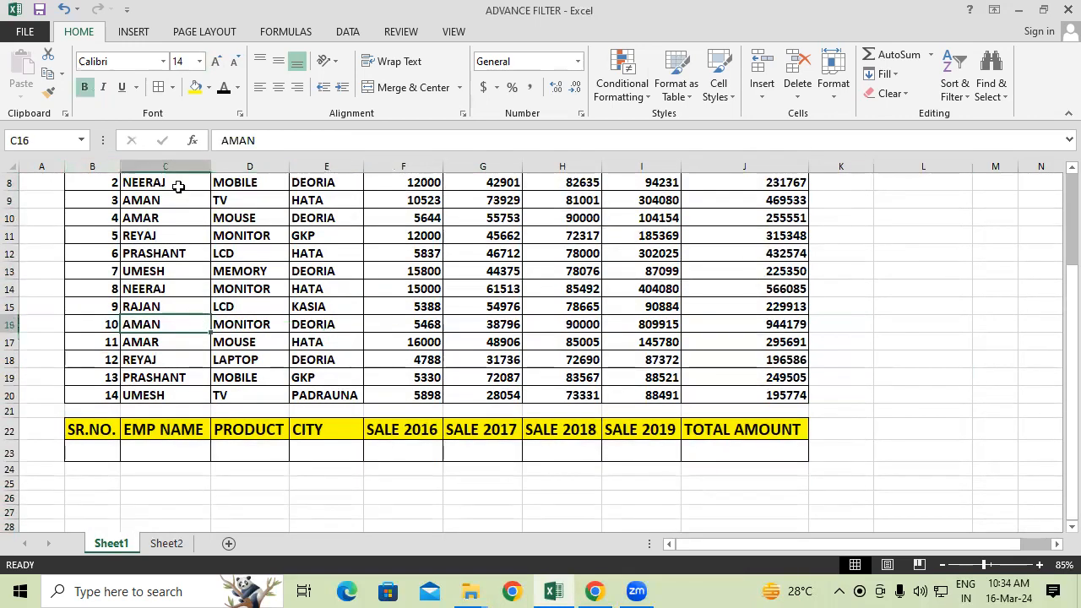
pyautogui.click(48, 91)
pyautogui.moveTo(89, 448); pyautogui.dragTo(754, 460)
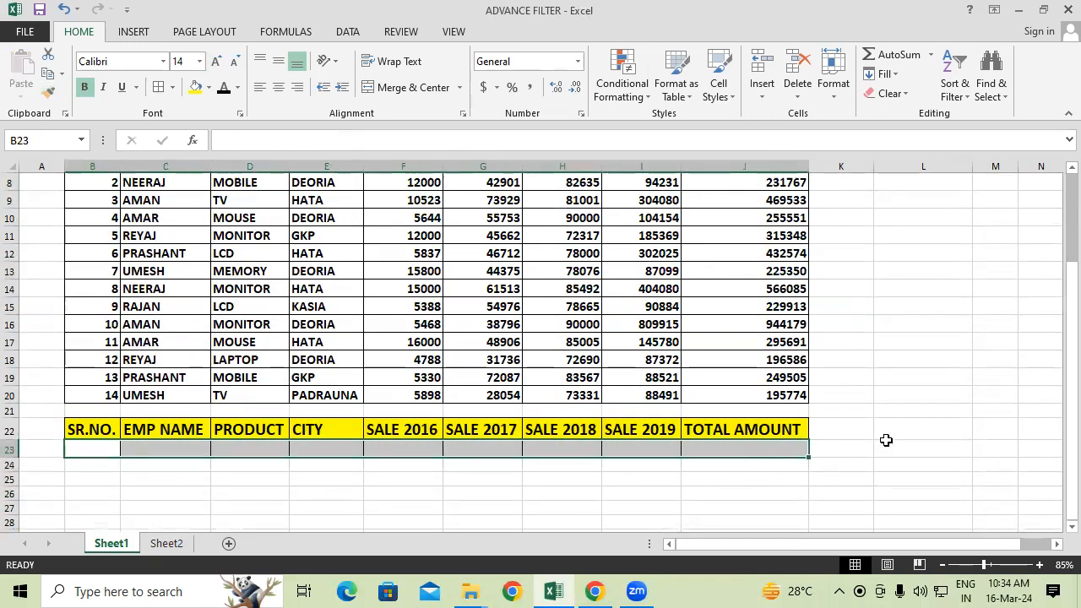
# Copy the employee name in cell C7 and paste it into criteria cell C23 under EMP NAME.
pyautogui.click(297, 304)
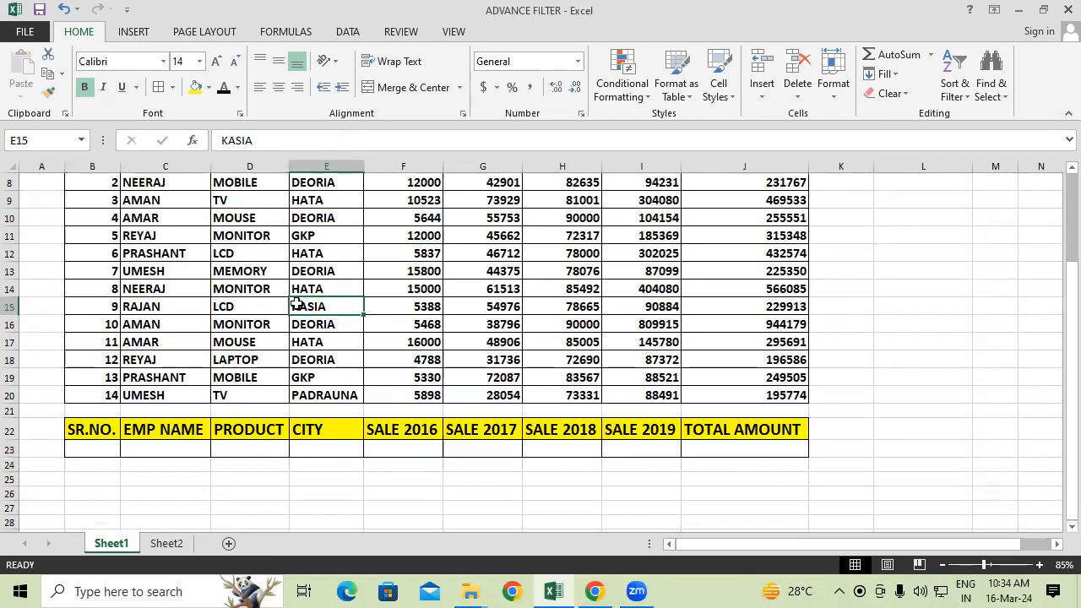
pyautogui.scroll(1, 297, 304)
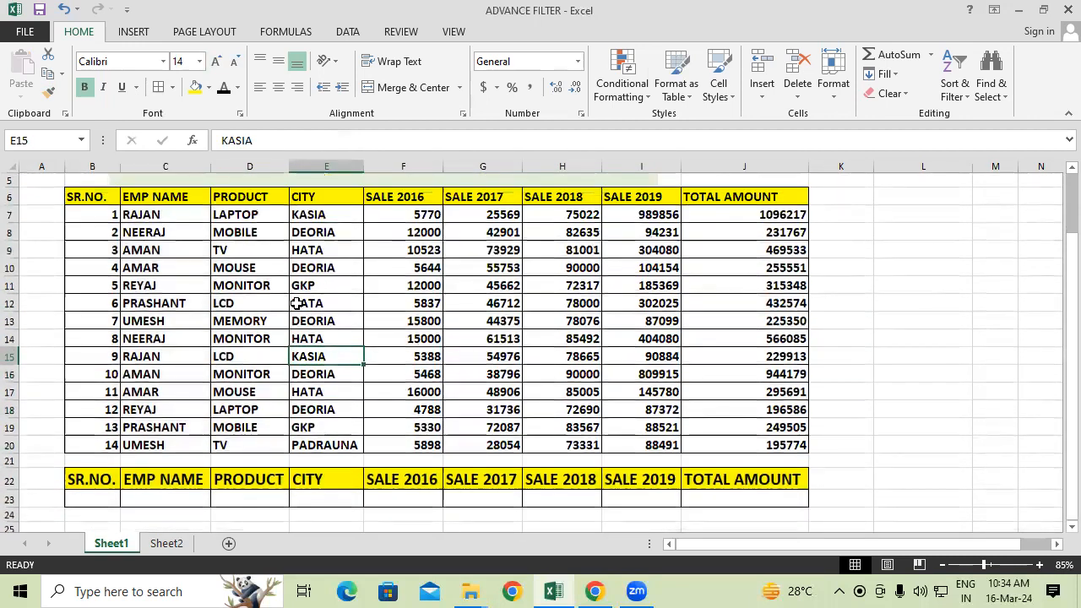
pyautogui.scroll(1, 282, 301)
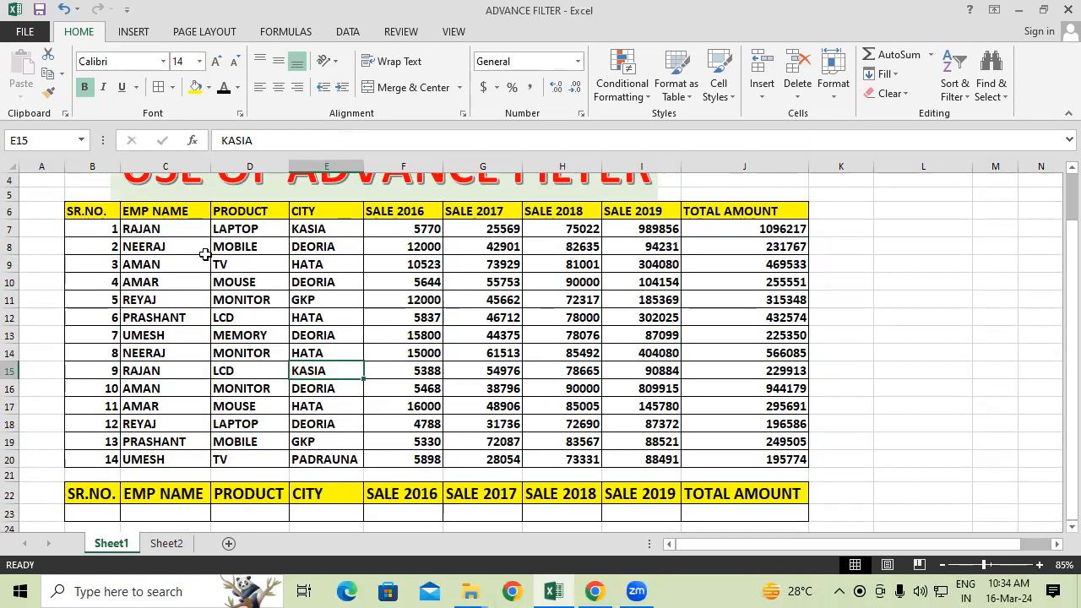
pyautogui.scroll(-1, 203, 254)
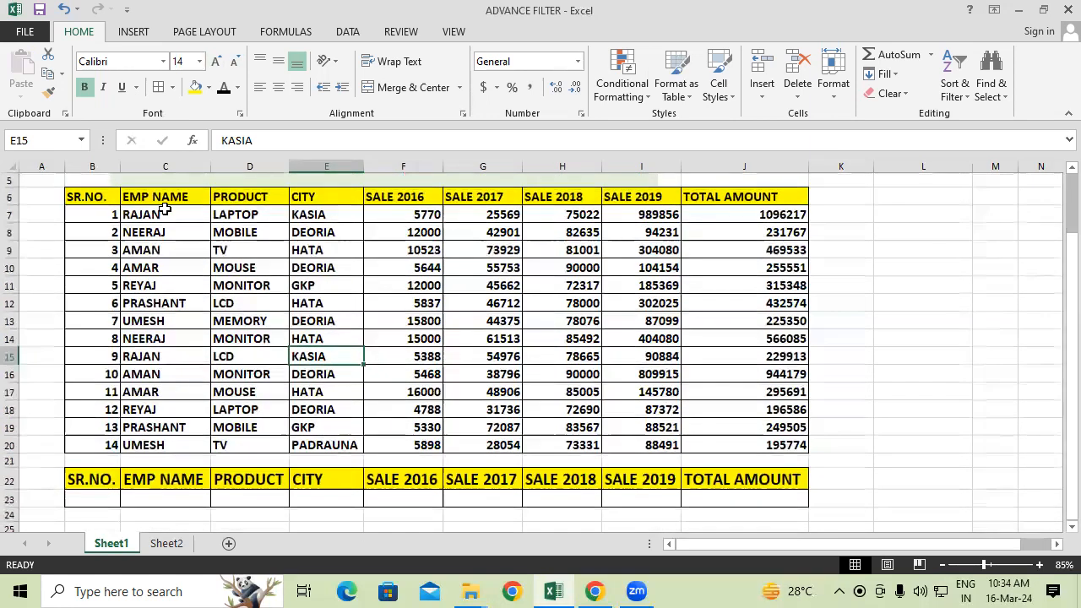
pyautogui.click(166, 212)
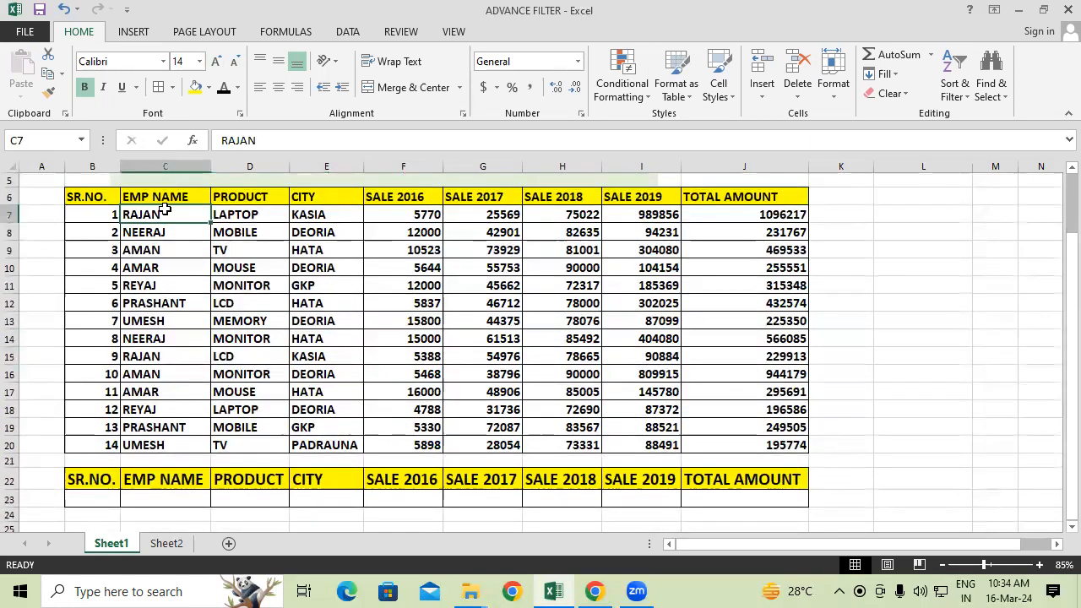
pyautogui.rightClick(166, 211)
pyautogui.click(211, 240)
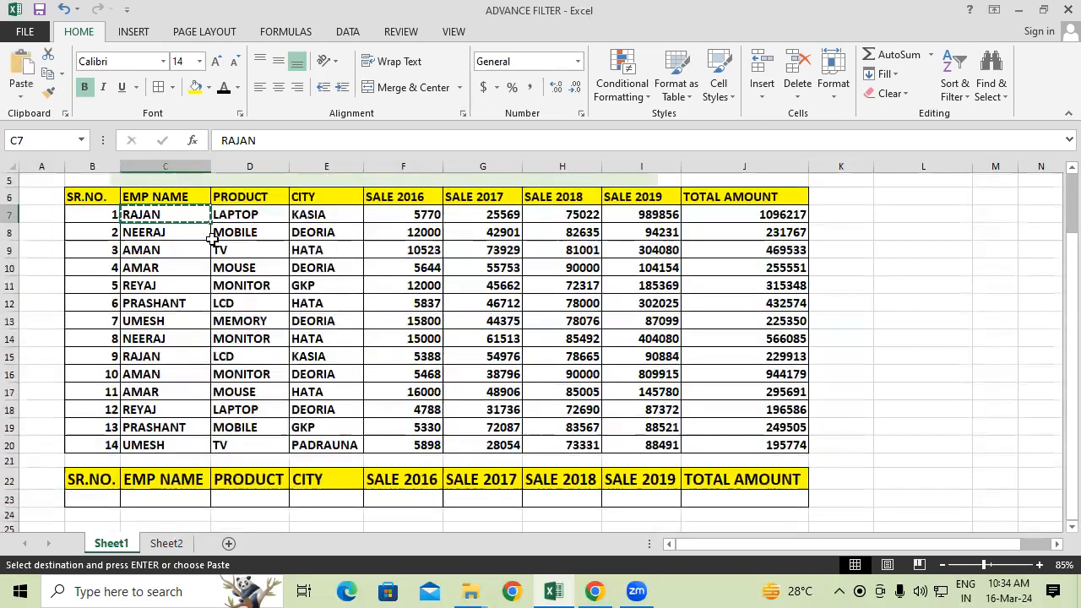
pyautogui.rightClick(186, 498)
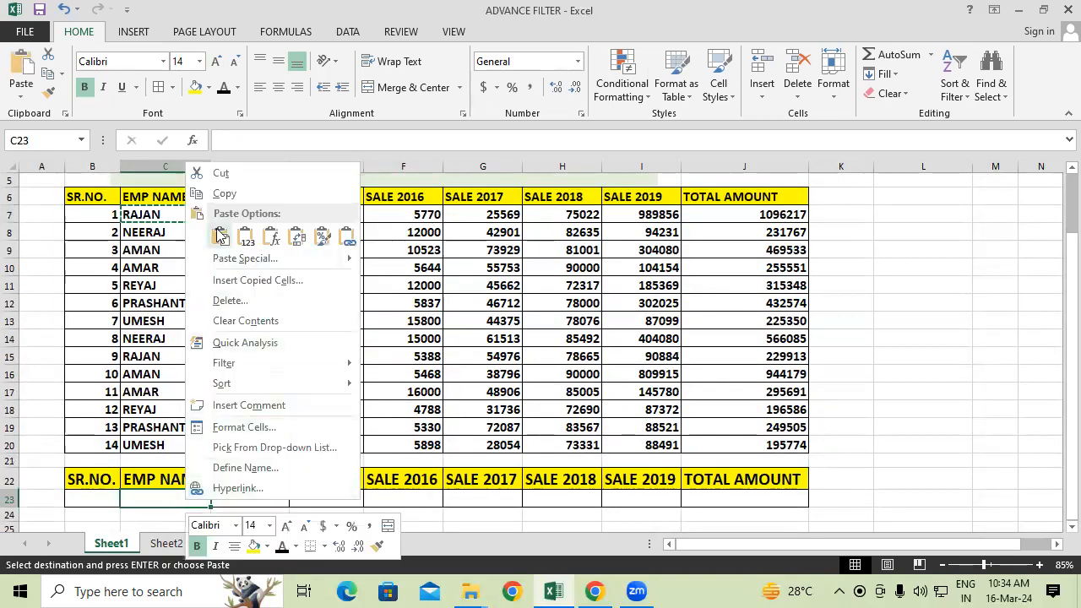
pyautogui.click(221, 240)
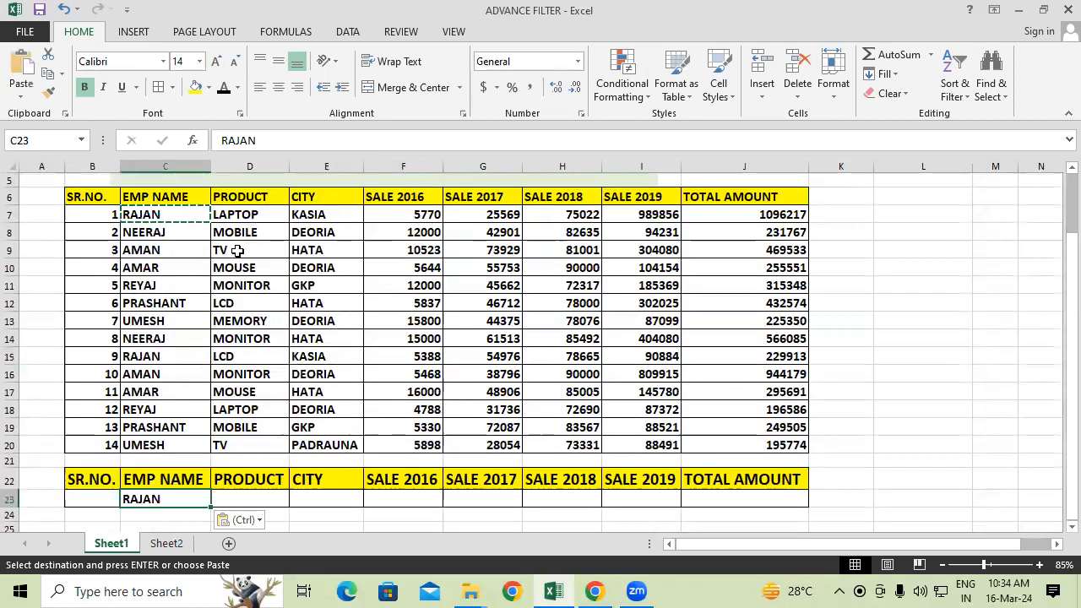
# Review the sales table's records in B6:J20 and the criteria range beneath it.
pyautogui.click(842, 429)
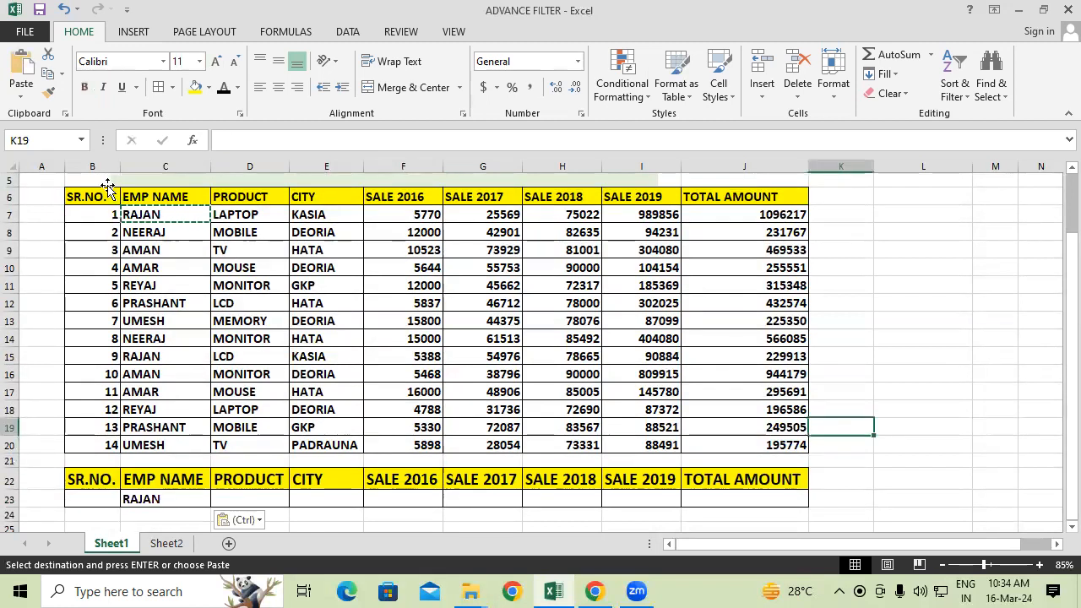
pyautogui.moveTo(99, 197); pyautogui.dragTo(729, 442)
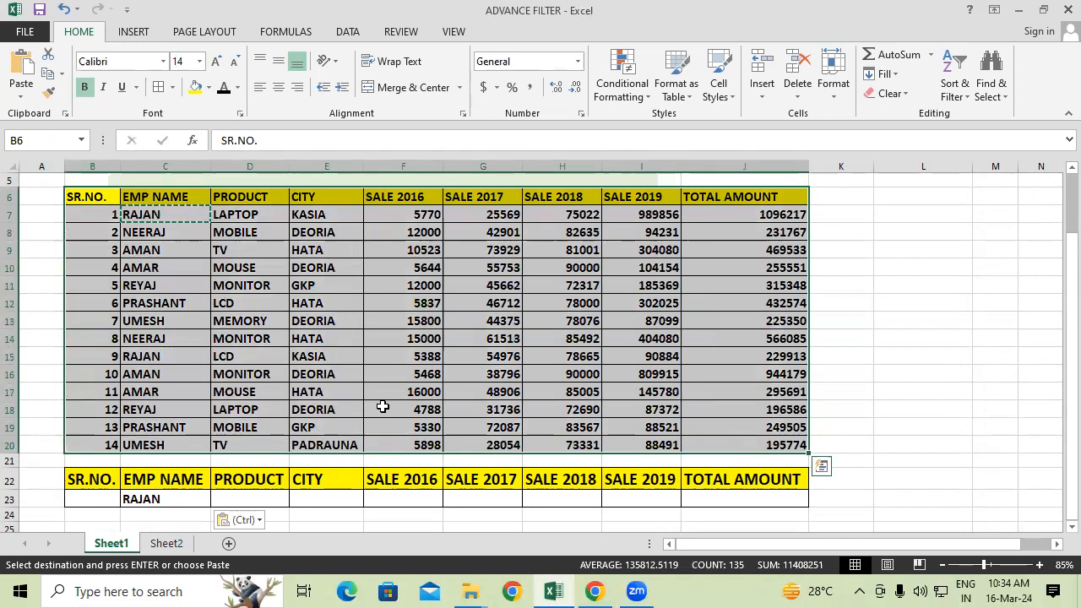
pyautogui.click(878, 336)
pyautogui.click(982, 400)
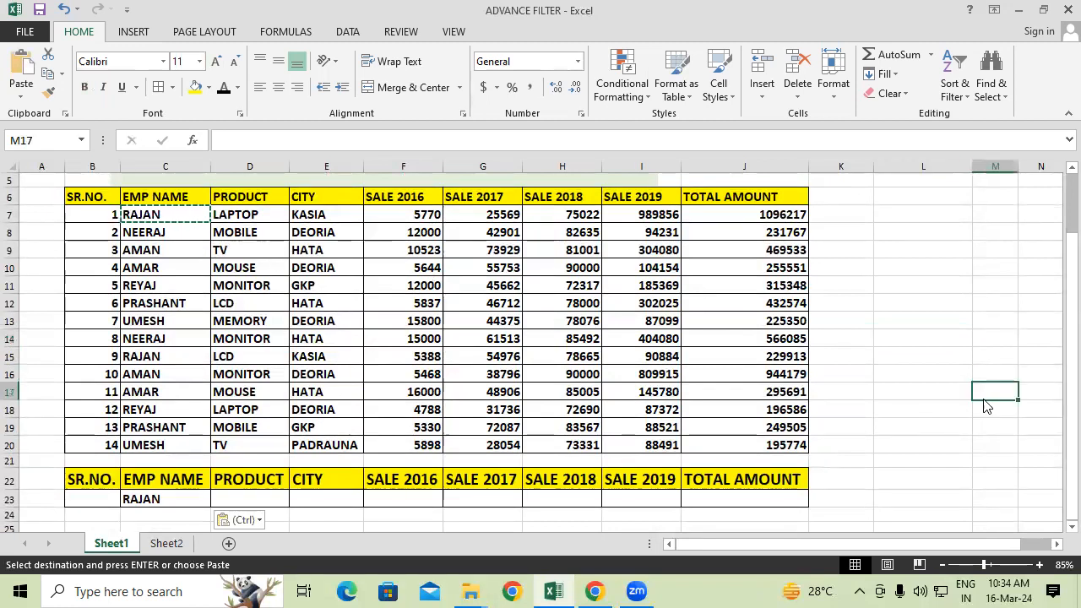
pyautogui.click(965, 374)
pyautogui.doubleClick(965, 374)
pyautogui.moveTo(139, 216); pyautogui.dragTo(463, 376)
pyautogui.click(904, 431)
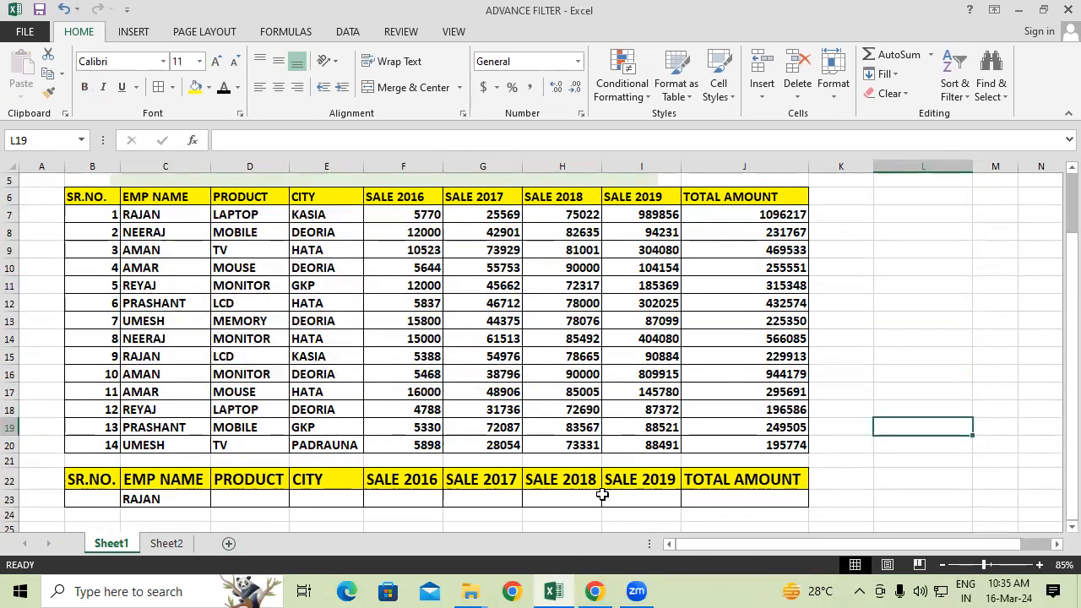
pyautogui.scroll(-1, 603, 494)
pyautogui.scroll(-2, 124, 511)
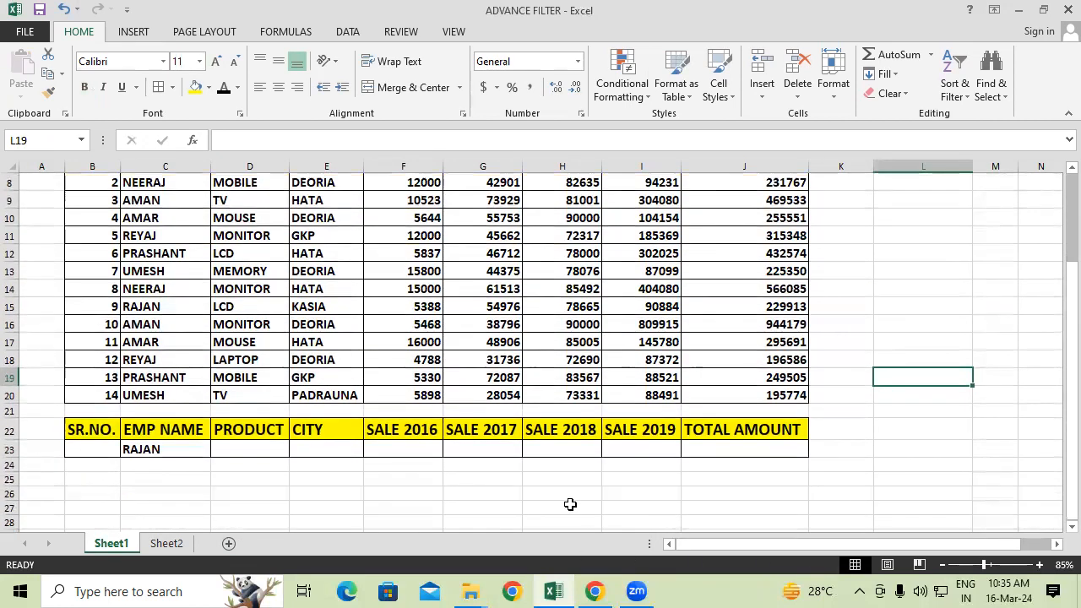
pyautogui.scroll(3, 569, 504)
pyautogui.click(905, 287)
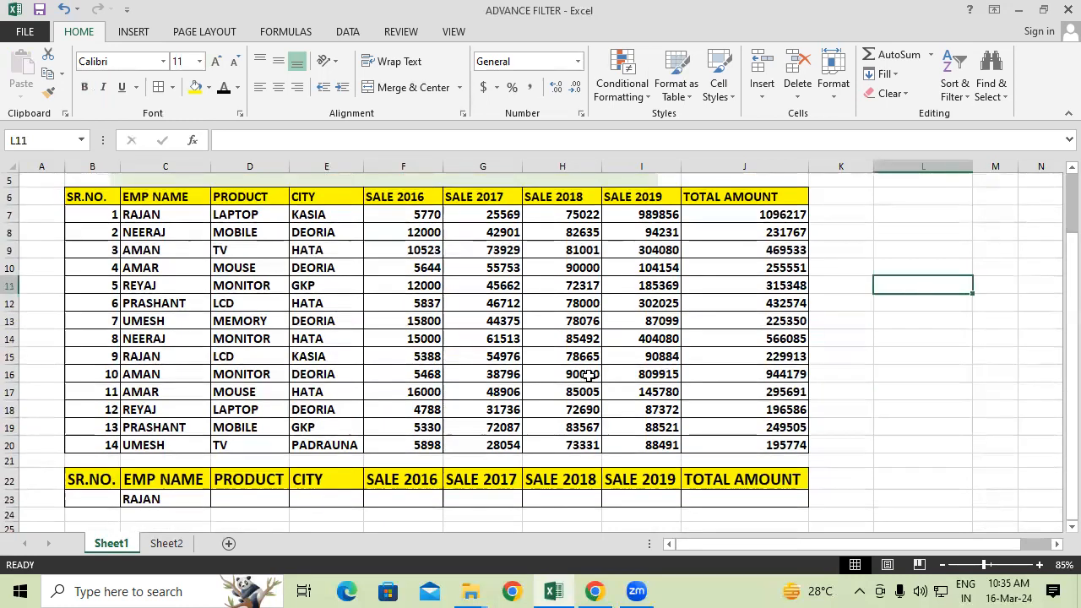
pyautogui.scroll(2, 555, 374)
pyautogui.moveTo(93, 224)
pyautogui.mouseDown()
pyautogui.moveTo(304, 380)
pyautogui.moveTo(648, 463)
pyautogui.moveTo(808, 482)
pyautogui.mouseUp()
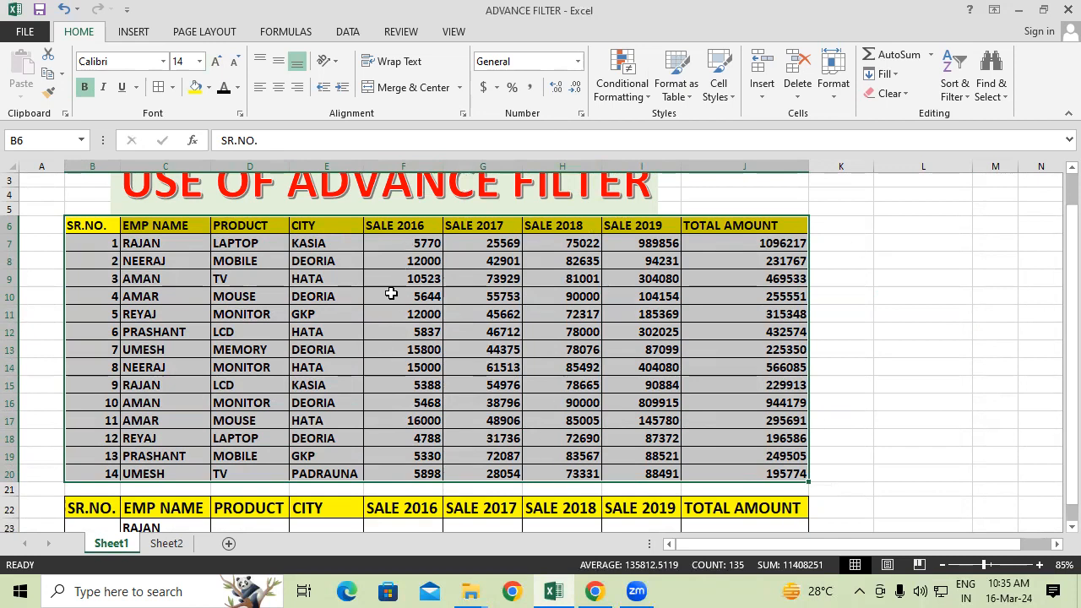
pyautogui.click(1041, 397)
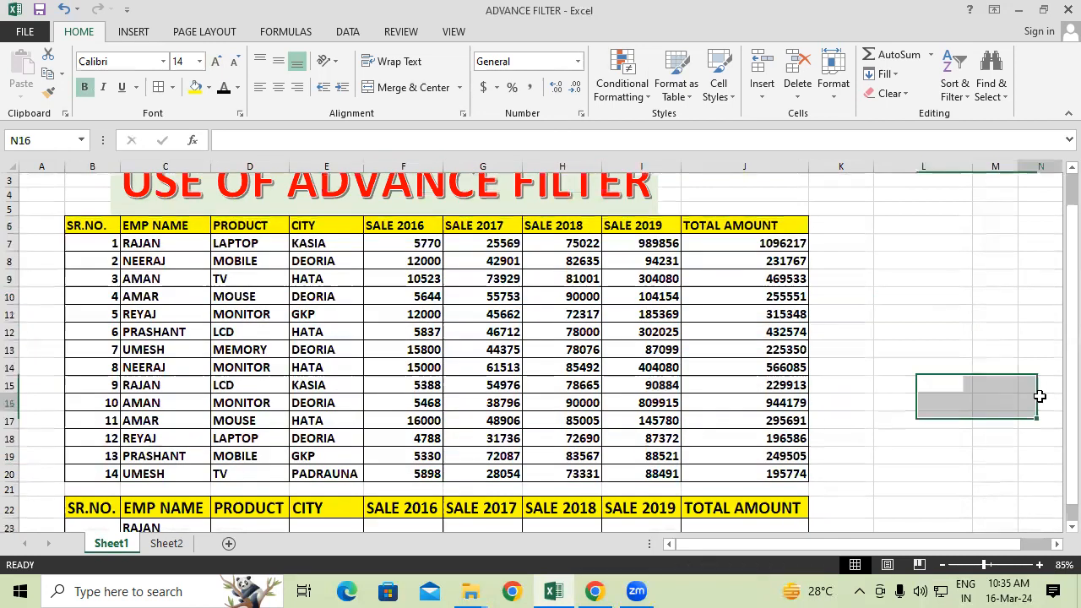
# Examine the SALE 2016 figures in F7:F20 of the sales table.
pyautogui.moveTo(441, 241); pyautogui.dragTo(393, 478)
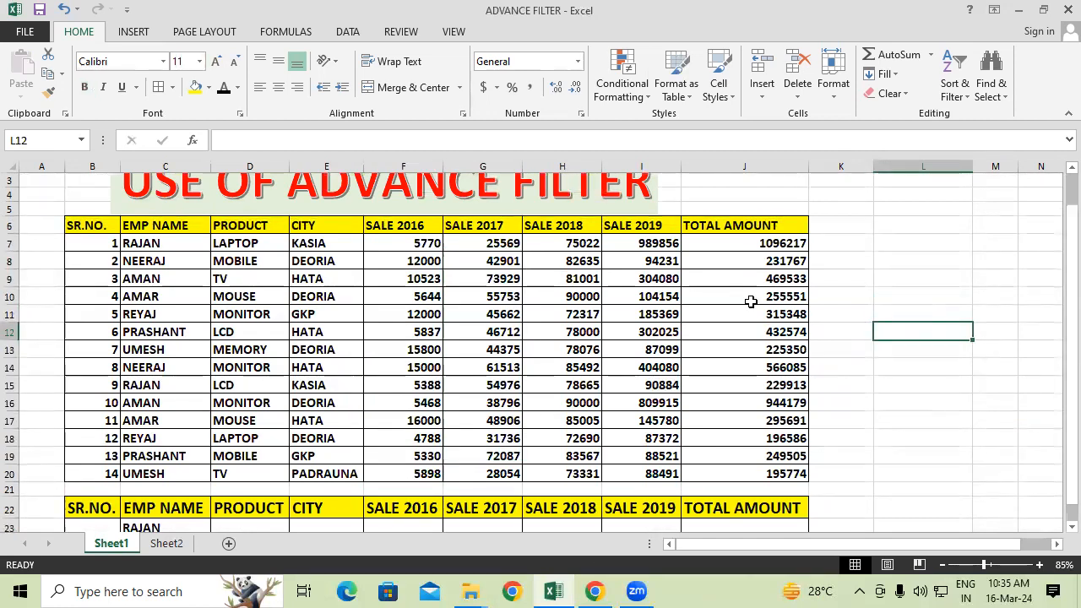
pyautogui.moveTo(405, 240); pyautogui.dragTo(388, 463)
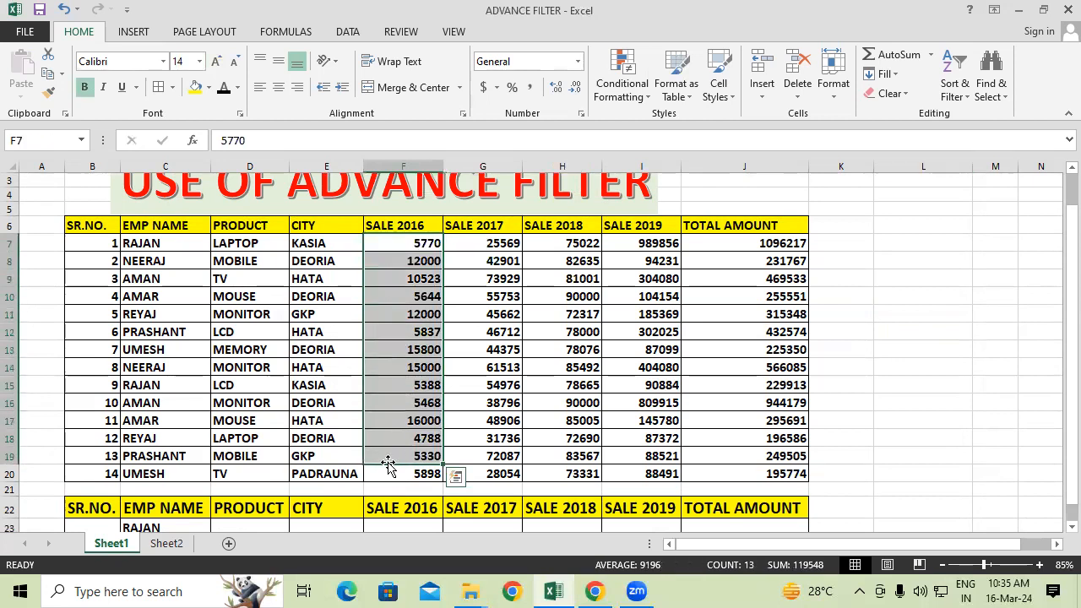
pyautogui.click(1009, 348)
pyautogui.click(627, 186)
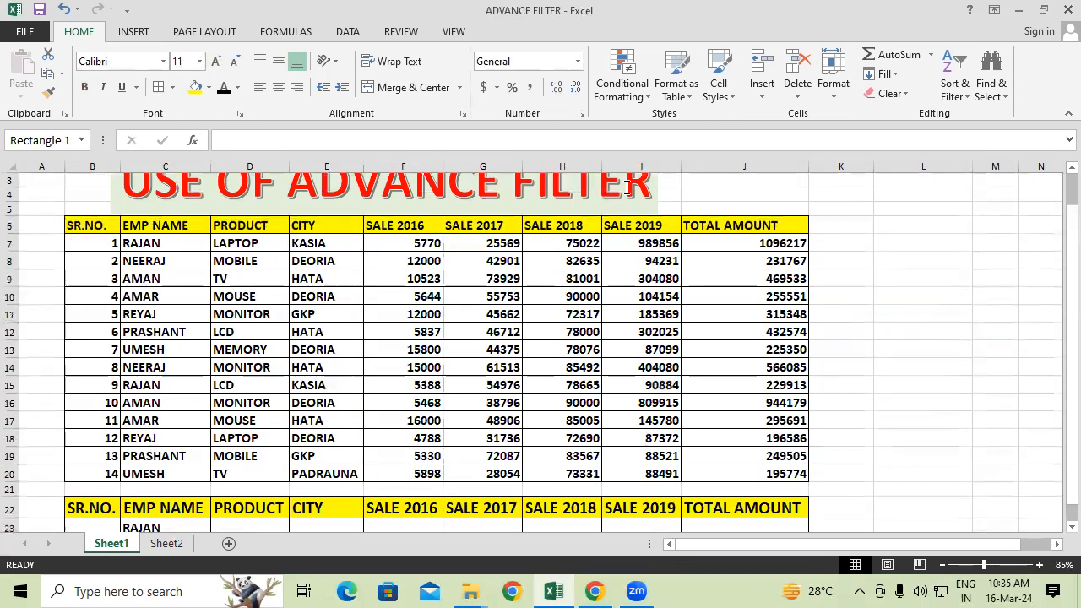
pyautogui.click(875, 303)
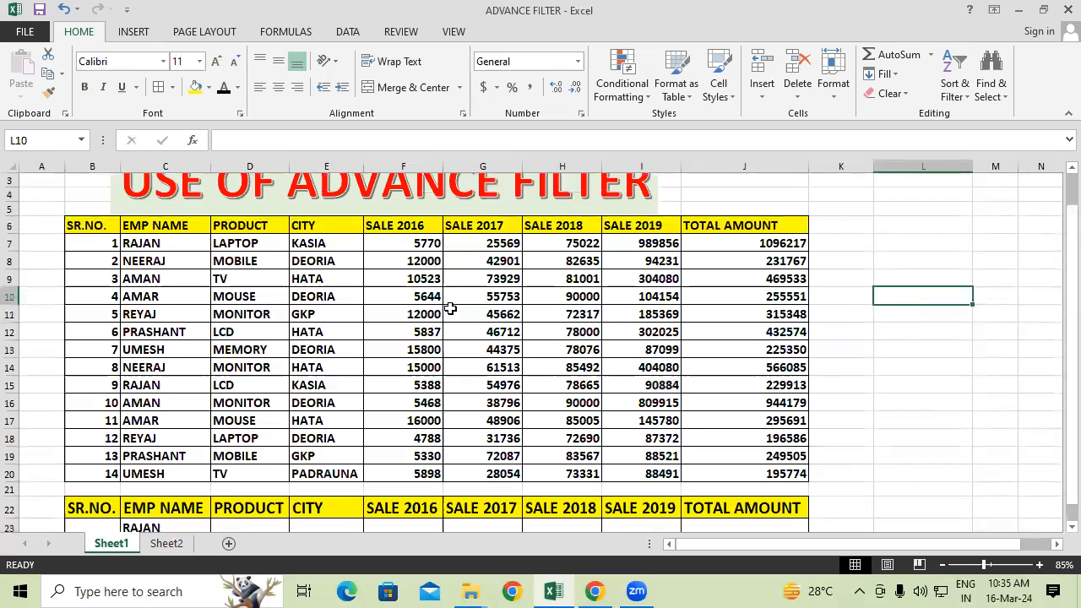
pyautogui.moveTo(427, 245); pyautogui.dragTo(422, 475)
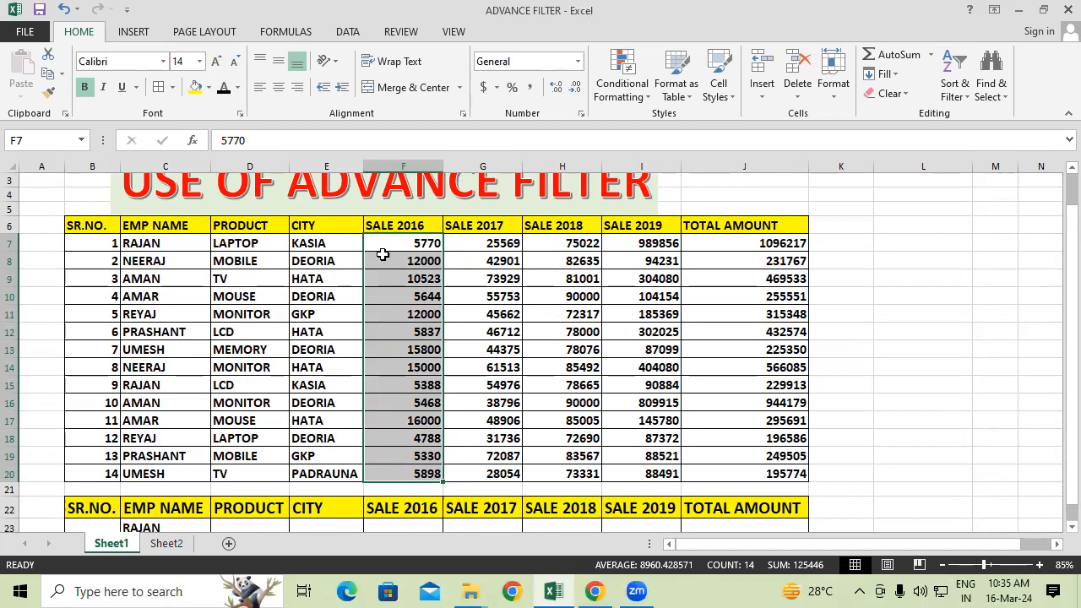
pyautogui.moveTo(387, 244); pyautogui.dragTo(389, 479)
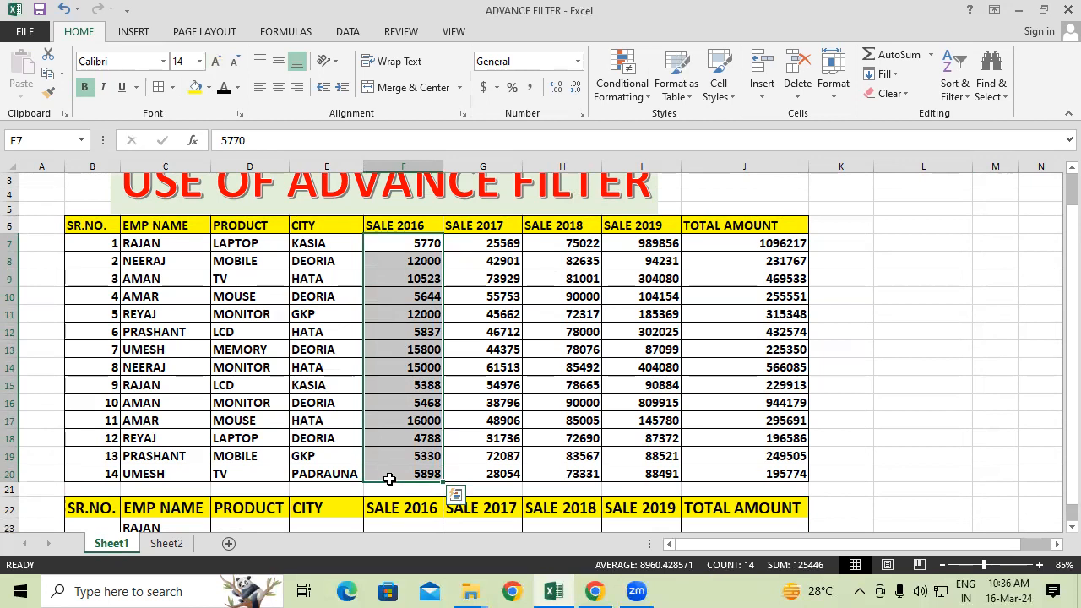
pyautogui.click(940, 422)
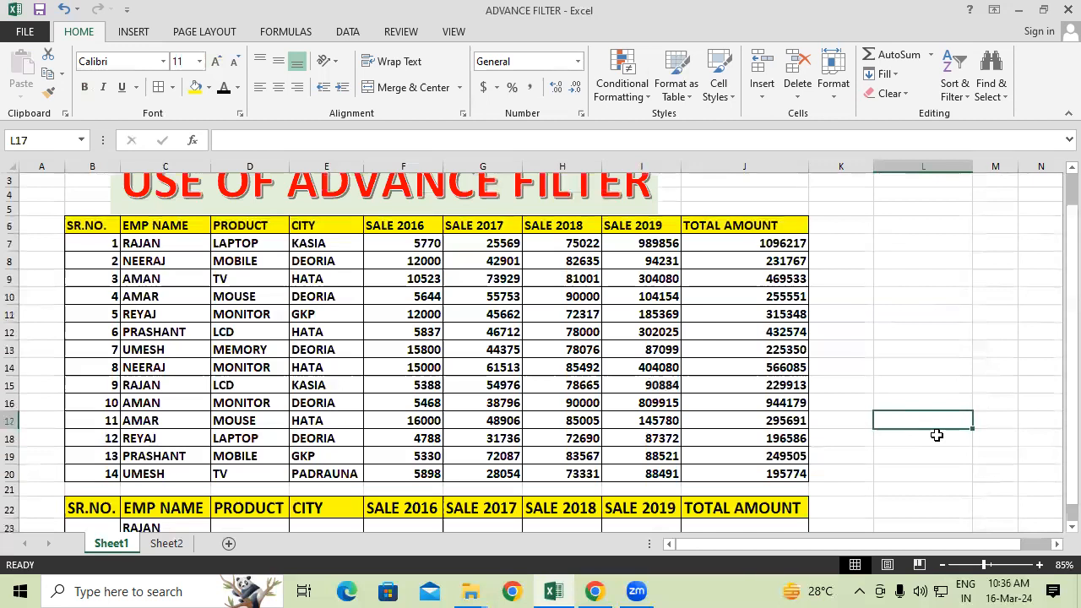
# Select the whole sales table B6:J20 including its headers and open the Advanced Filter settings for it.
pyautogui.scroll(-1, 937, 435)
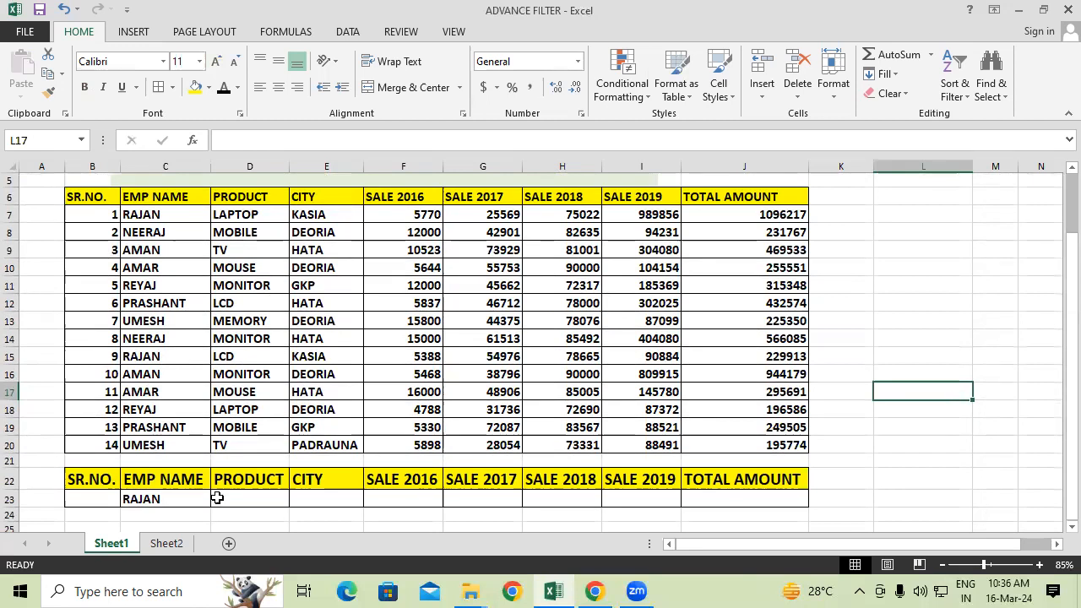
pyautogui.click(875, 408)
pyautogui.scroll(1, 843, 404)
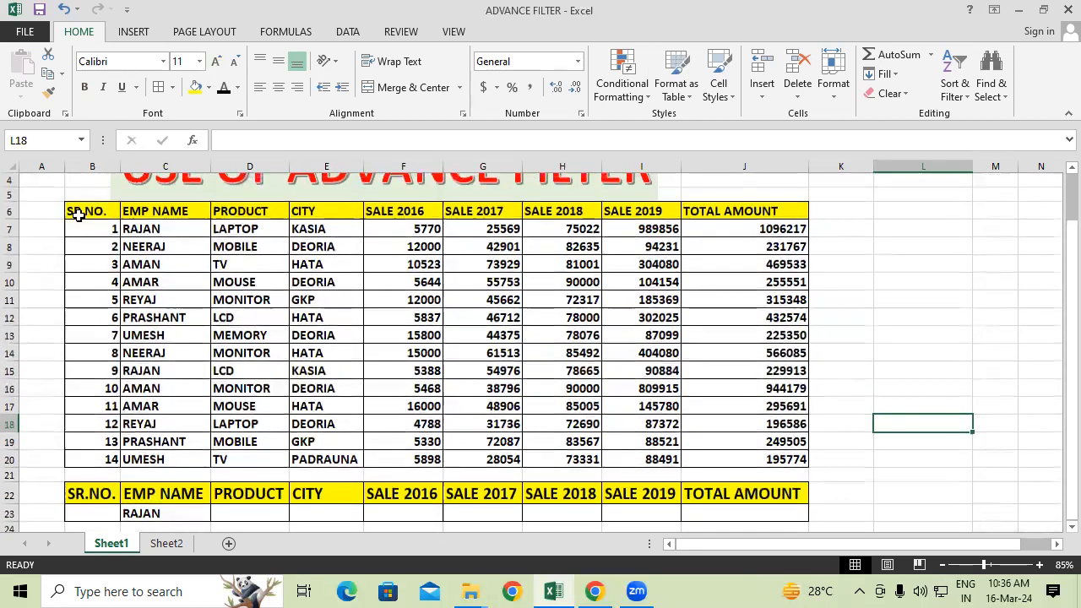
pyautogui.moveTo(85, 210); pyautogui.dragTo(760, 459)
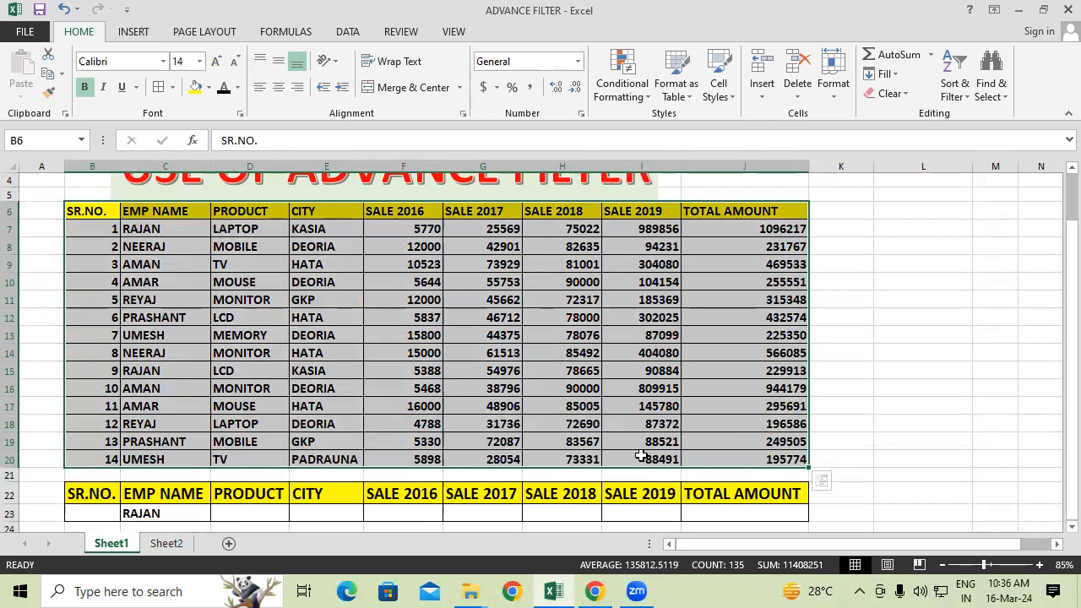
pyautogui.click(873, 94)
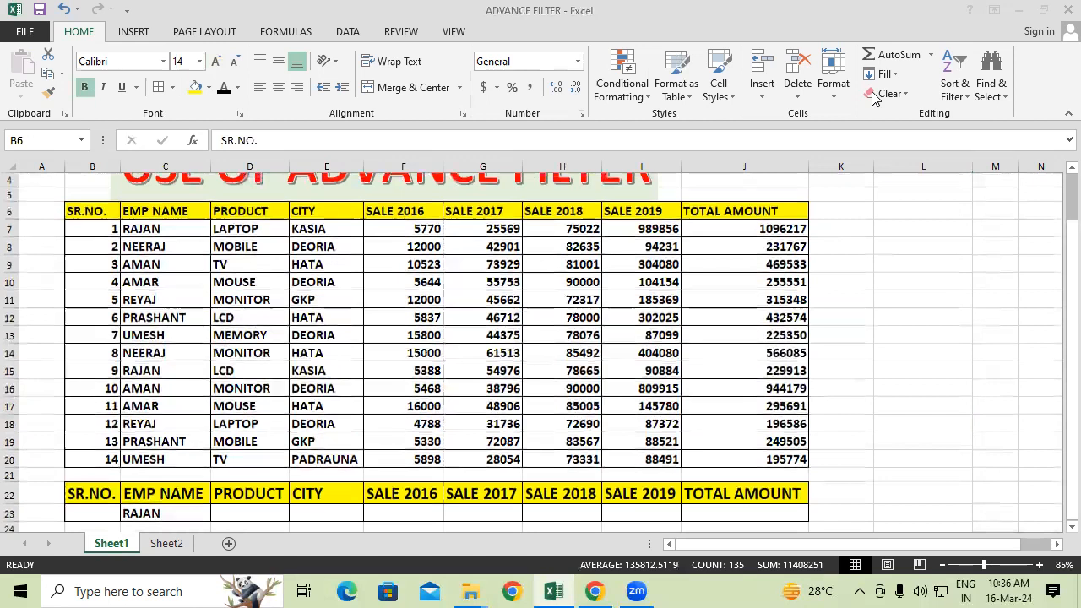
pyautogui.click(359, 32)
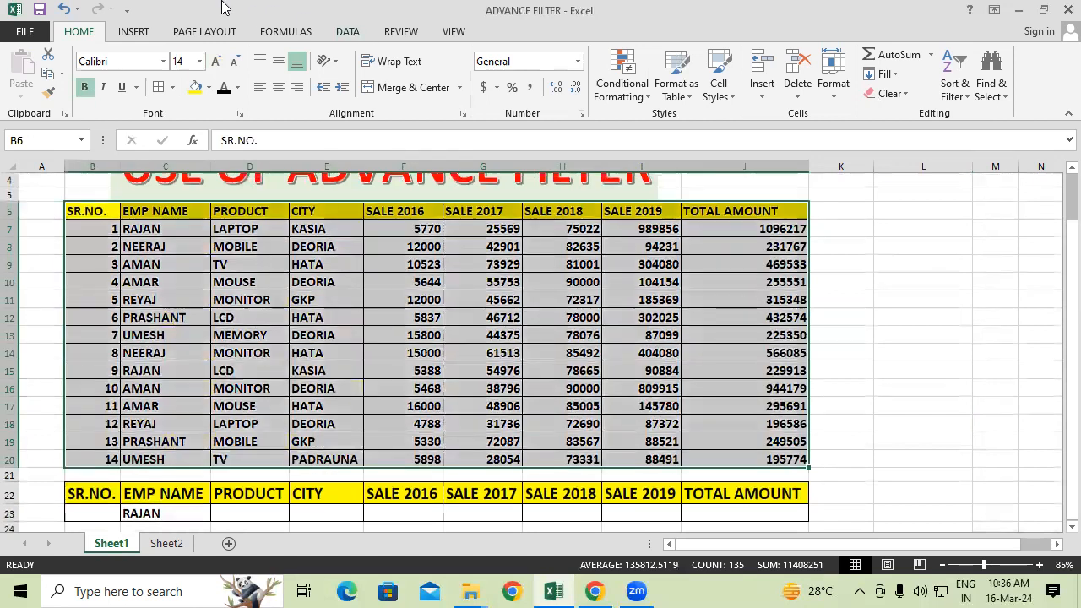
pyautogui.click(347, 34)
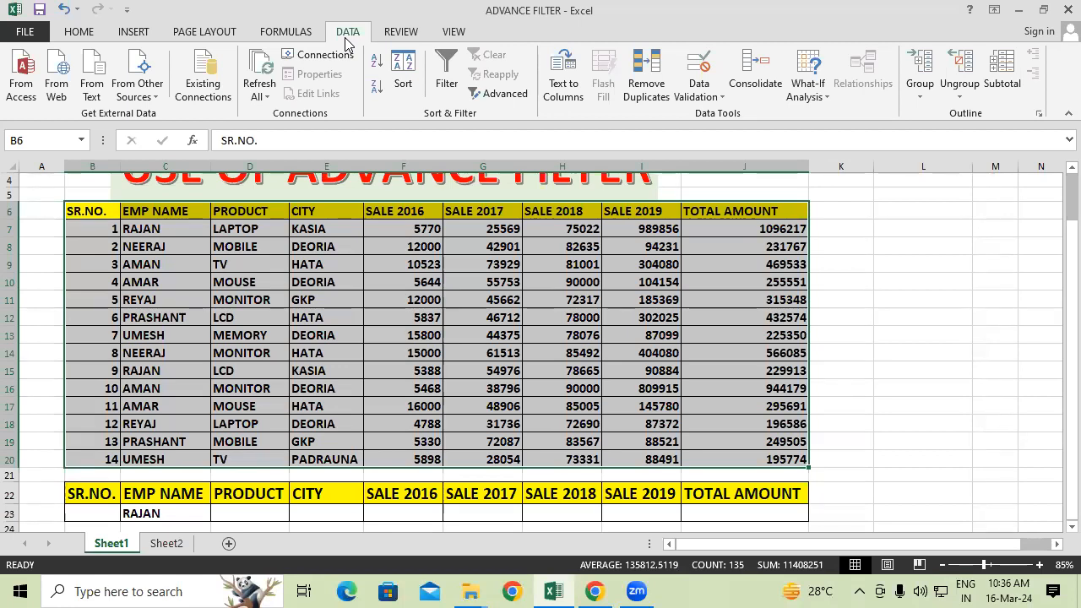
pyautogui.click(505, 93)
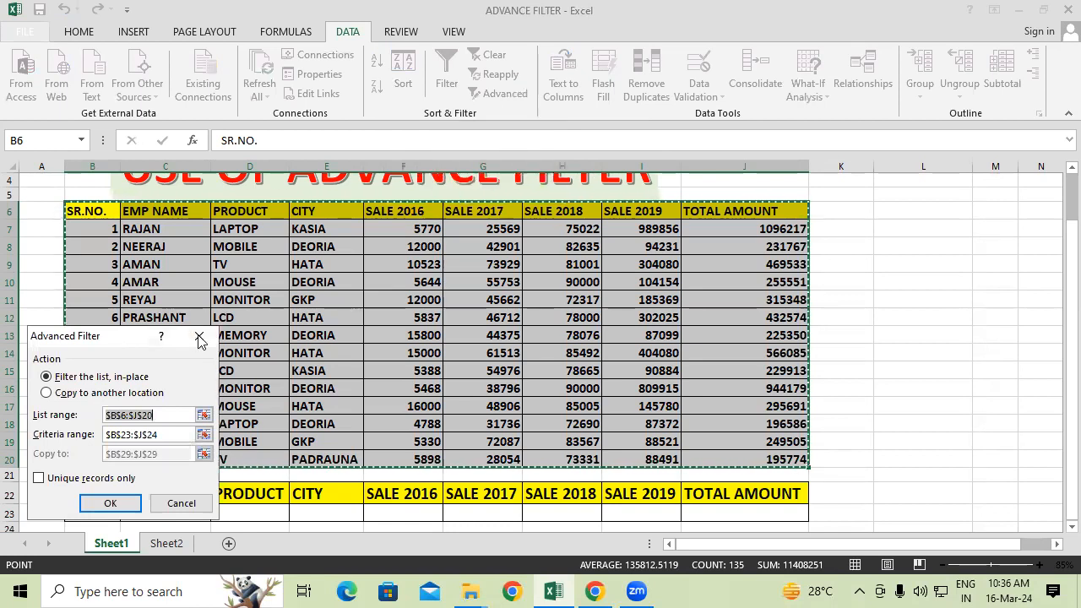
# Replace the Advanced Filter criteria range with Sheet1!$B$22:$J$23 and apply the filter to the list in place.
pyautogui.moveTo(116, 338); pyautogui.dragTo(730, 225)
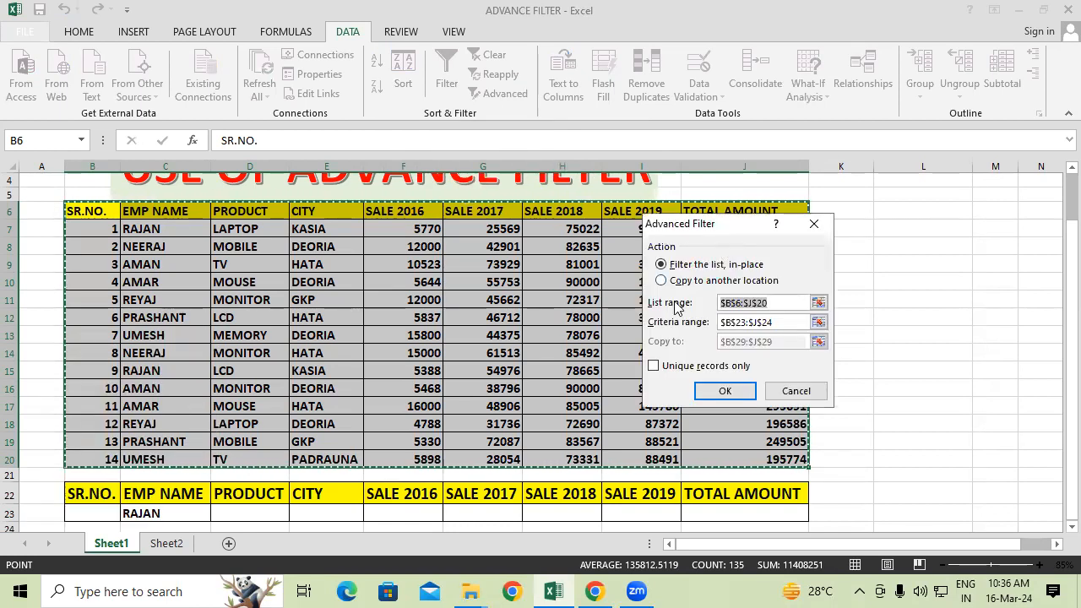
pyautogui.click(784, 320)
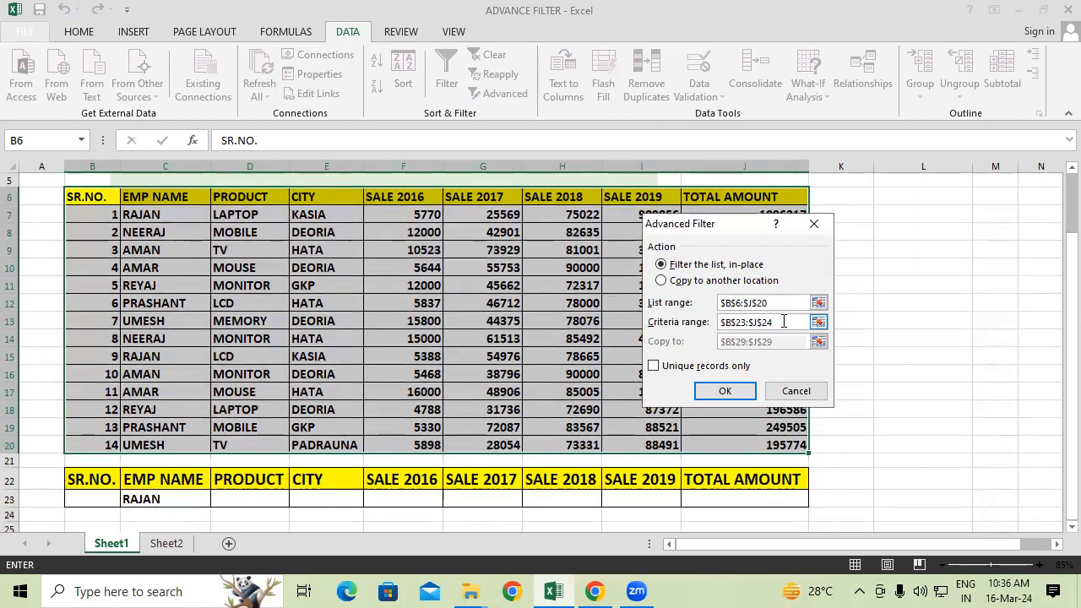
pyautogui.press('BackSpace')
pyautogui.press('BackSpace')
pyautogui.press('BackSpace')
pyautogui.press('BackSpace')
pyautogui.press('BackSpace')
pyautogui.press('BackSpace')
pyautogui.press('BackSpace')
pyautogui.press('BackSpace')
pyautogui.press('BackSpace')
pyautogui.press('BackSpace')
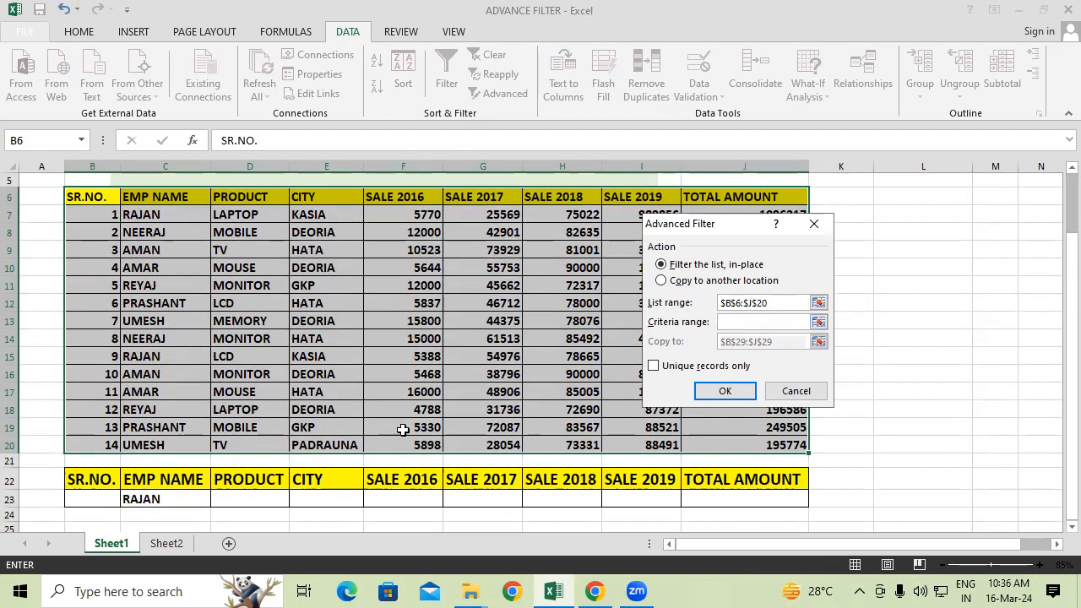
pyautogui.moveTo(86, 468); pyautogui.dragTo(467, 498)
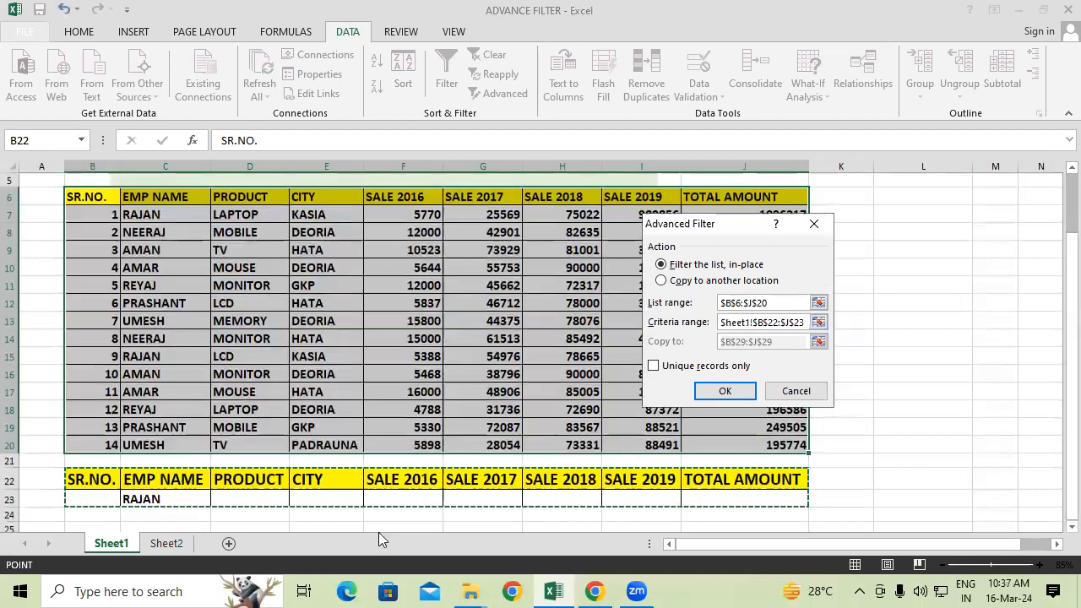
pyautogui.click(743, 391)
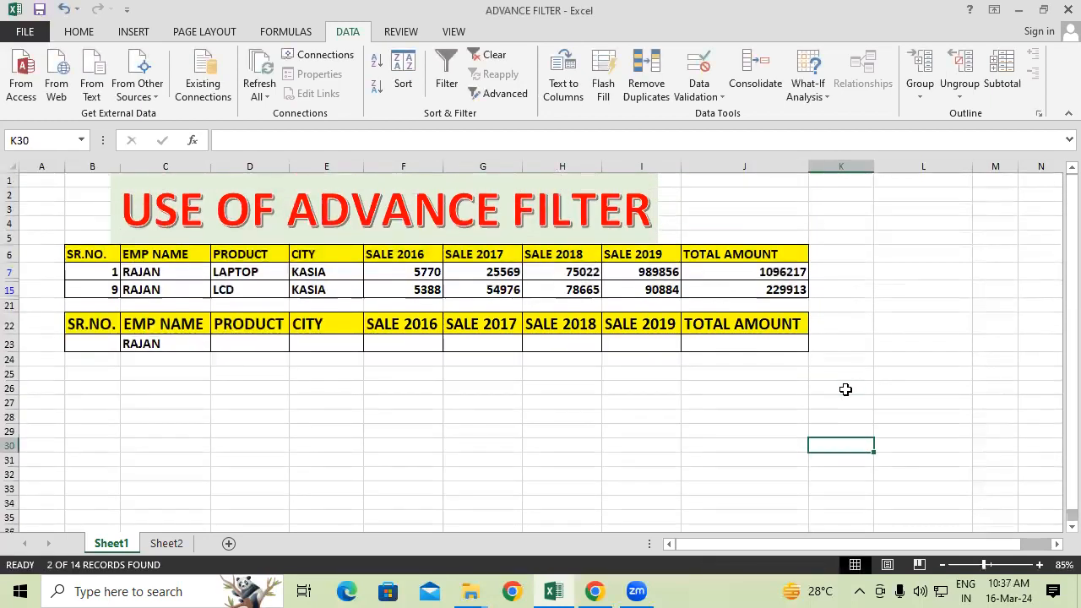
# Examine the product, city and total amount of the two filtered records in rows 7 and 15.
pyautogui.click(263, 270)
pyautogui.click(344, 269)
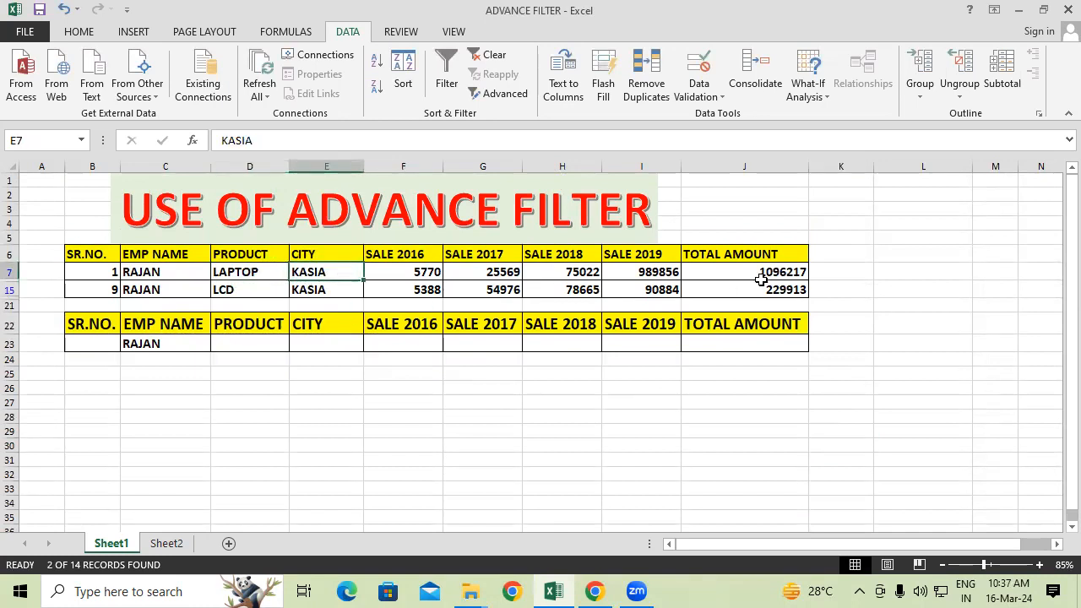
pyautogui.click(734, 390)
pyautogui.click(169, 290)
pyautogui.click(293, 291)
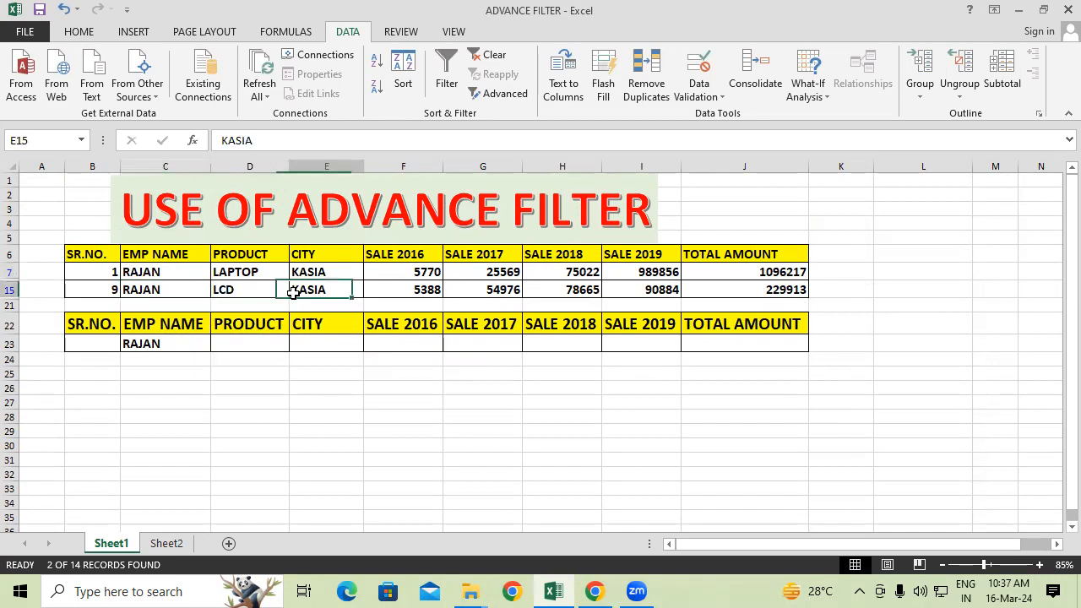
pyautogui.click(748, 287)
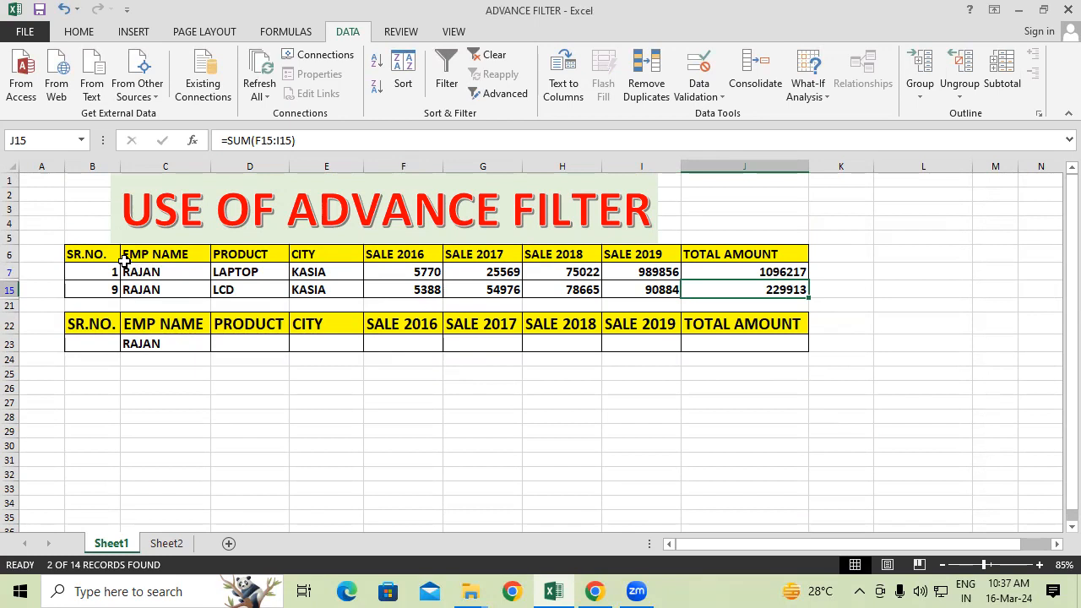
# Clear the in-place filter from the sales table and open the Advanced Filter settings for the whole range B6:J20.
pyautogui.hotkey('alt', 'a')
pyautogui.press('c')
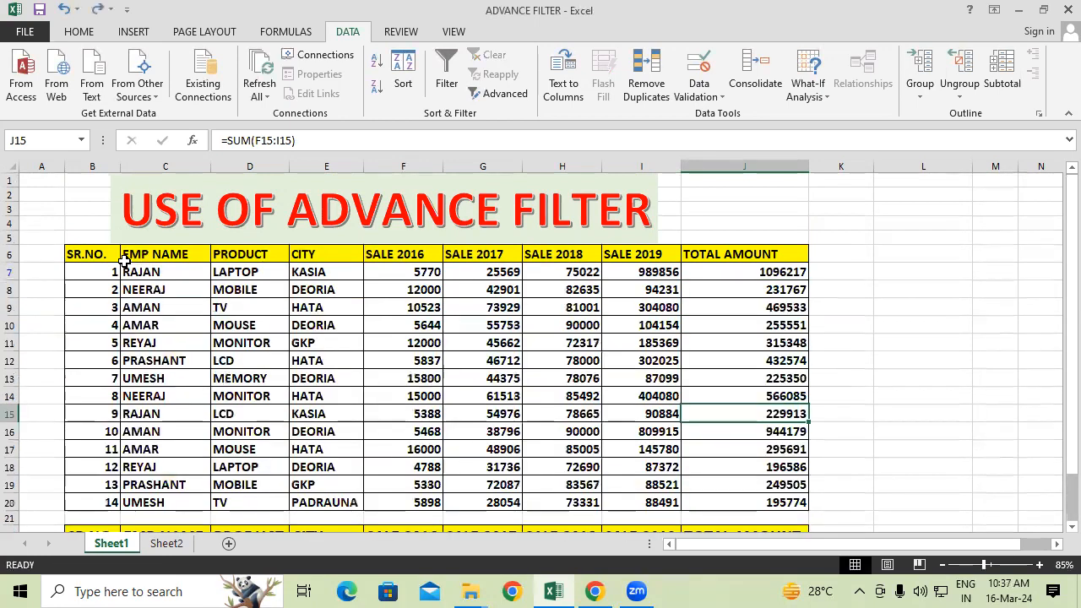
pyautogui.click(976, 321)
pyautogui.scroll(-1, 361, 367)
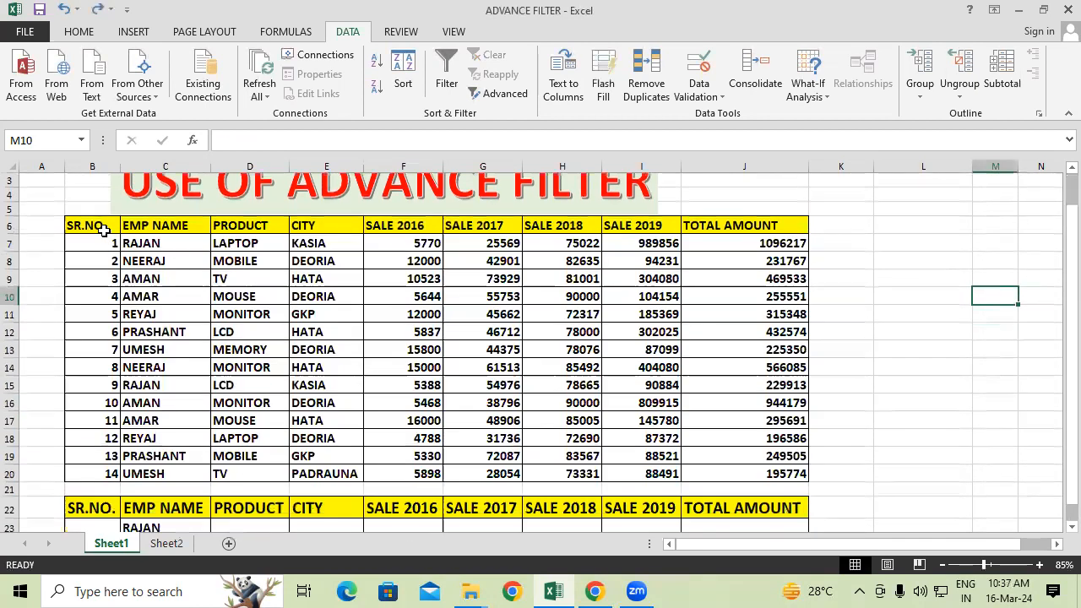
pyautogui.moveTo(101, 227); pyautogui.dragTo(166, 278)
pyautogui.moveTo(295, 336); pyautogui.dragTo(722, 478)
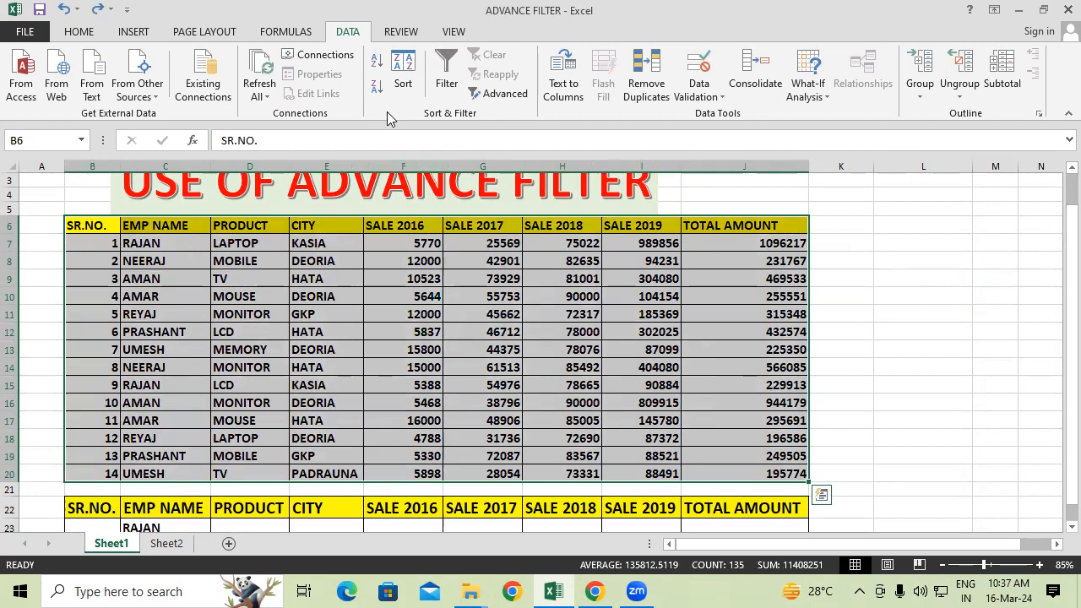
pyautogui.click(488, 92)
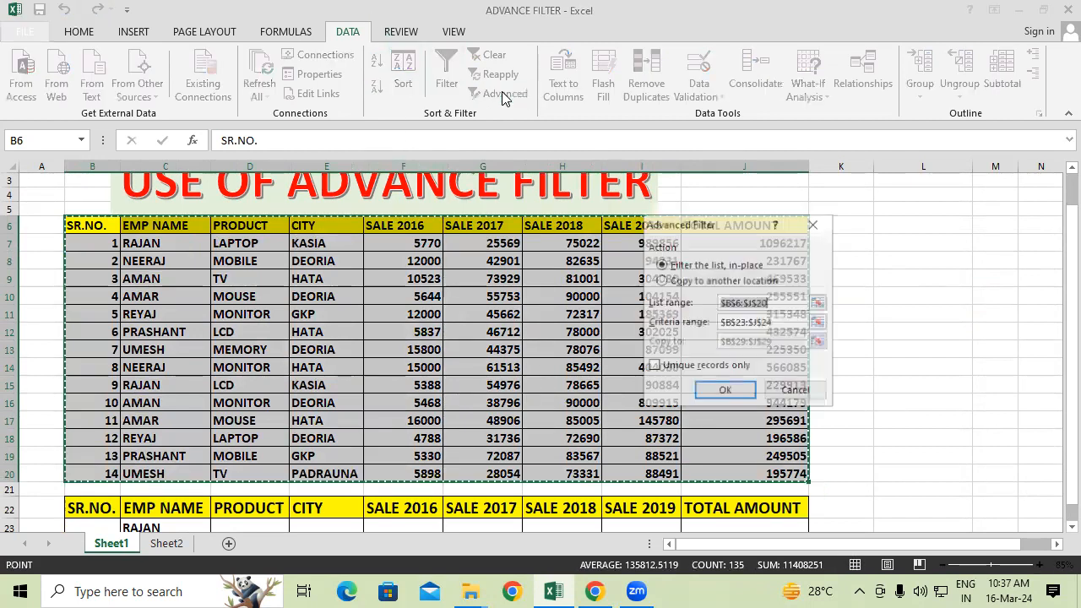
# Replace the Advanced Filter criteria range with Sheet1!$B$22:$J$23.
pyautogui.click(782, 322)
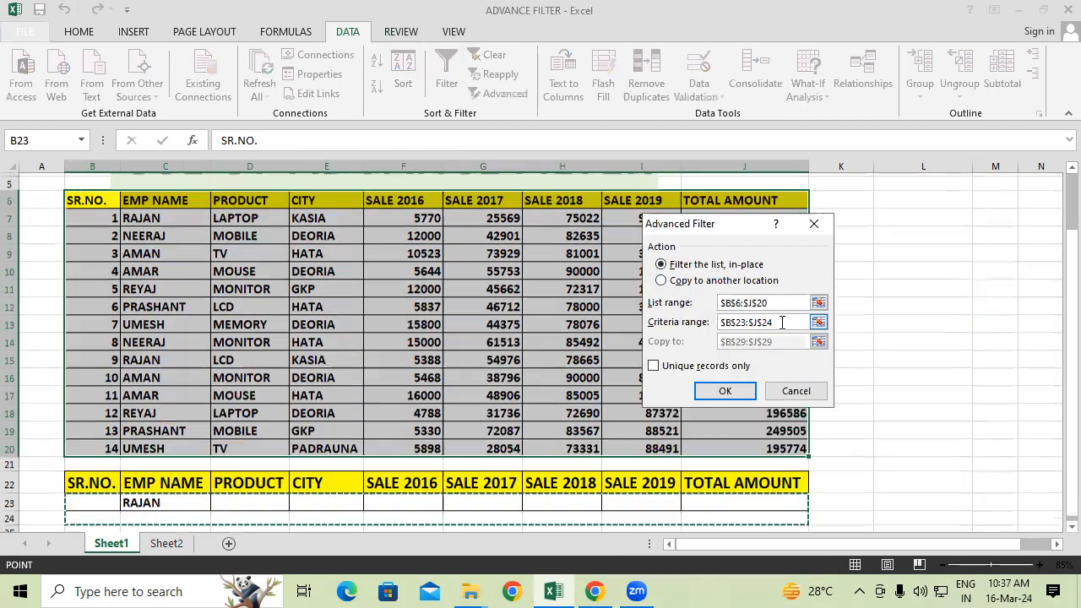
pyautogui.press('BackSpace')
pyautogui.press('BackSpace')
pyautogui.press('BackSpace')
pyautogui.press('BackSpace')
pyautogui.press('BackSpace')
pyautogui.press('BackSpace')
pyautogui.press('BackSpace')
pyautogui.press('BackSpace')
pyautogui.press('BackSpace')
pyautogui.press('BackSpace')
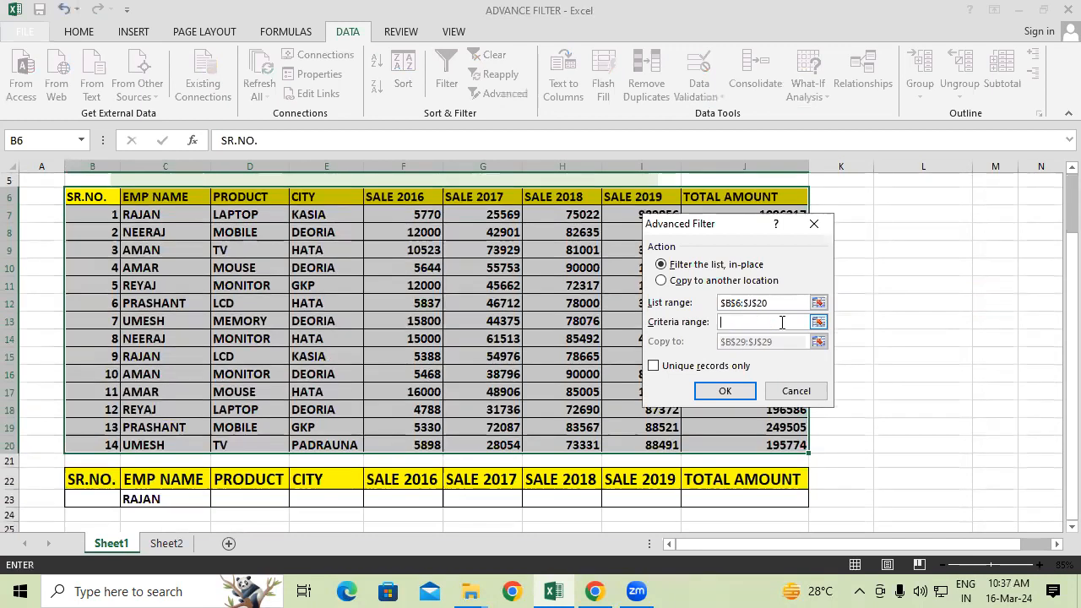
pyautogui.moveTo(91, 479); pyautogui.dragTo(796, 499)
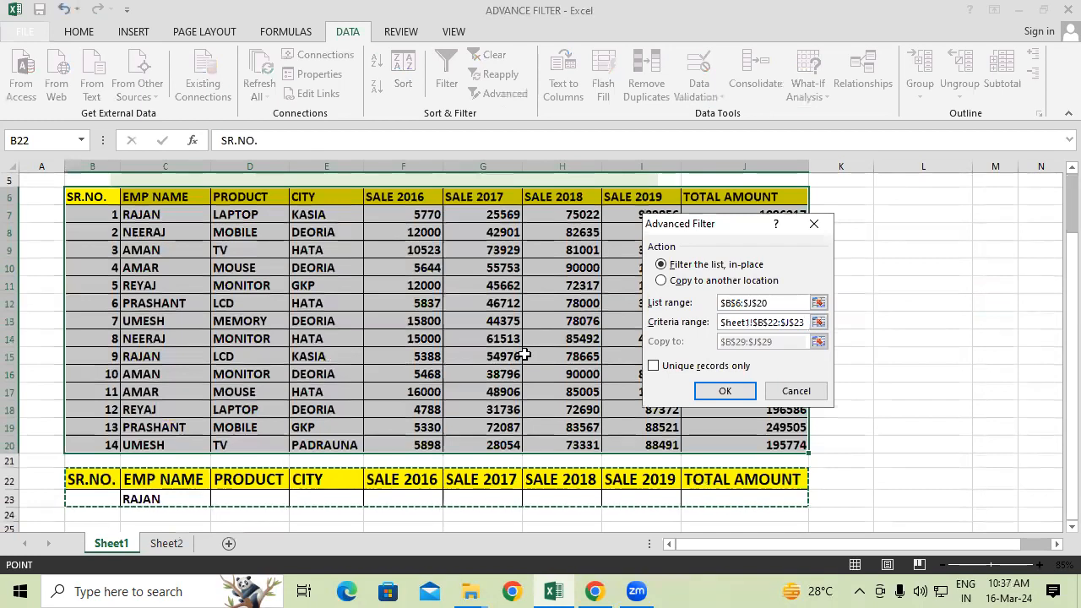
# Set the filter to copy to another location, replace the destination with Sheet1!$B$26, and run it.
pyautogui.click(681, 280)
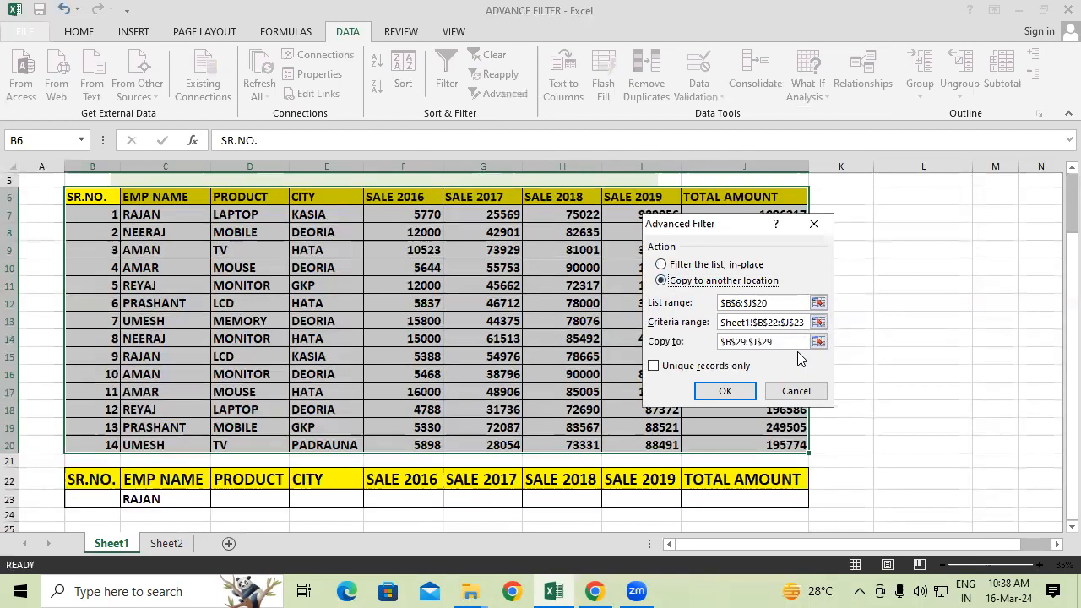
pyautogui.click(798, 342)
pyautogui.press('BackSpace')
pyautogui.press('BackSpace')
pyautogui.press('BackSpace')
pyautogui.press('BackSpace')
pyautogui.press('BackSpace')
pyautogui.press('BackSpace')
pyautogui.press('BackSpace')
pyautogui.press('BackSpace')
pyautogui.press('BackSpace')
pyautogui.press('BackSpace')
pyautogui.press('BackSpace')
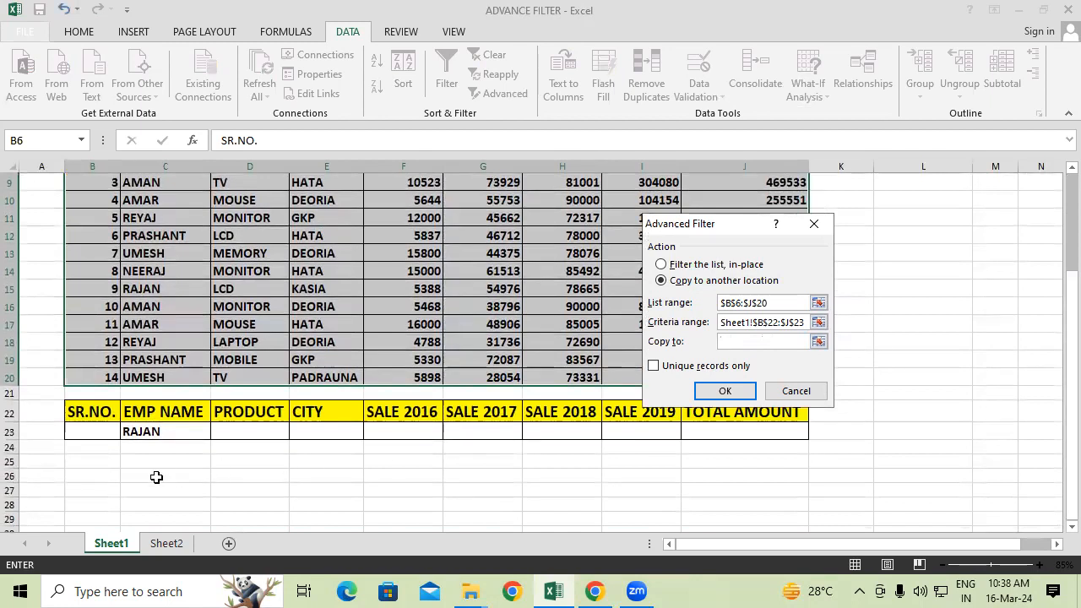
pyautogui.click(100, 477)
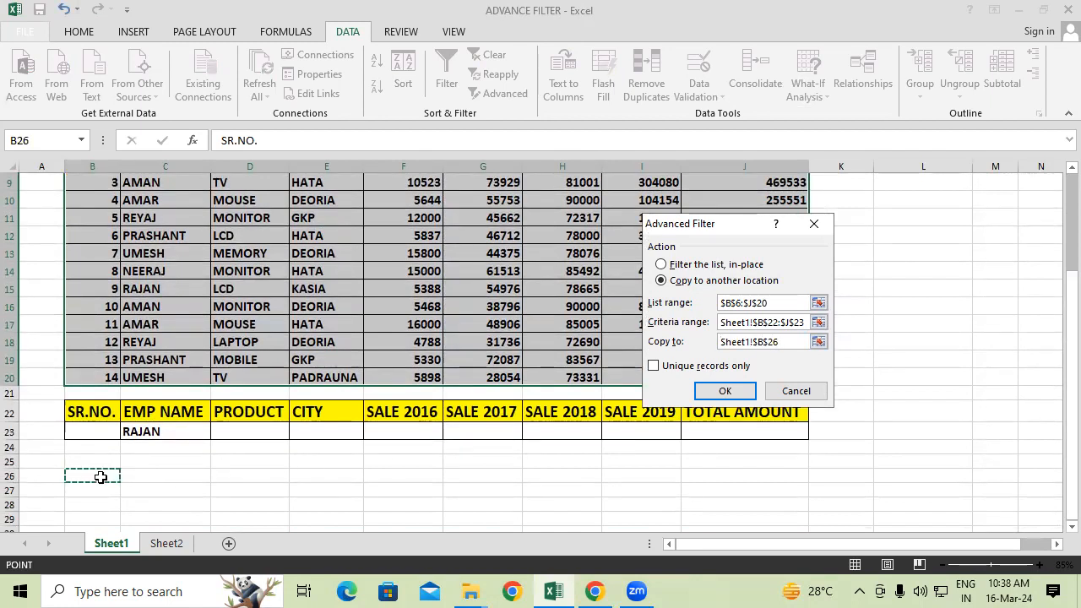
pyautogui.click(724, 390)
pyautogui.click(942, 404)
pyautogui.scroll(1, 929, 363)
pyautogui.scroll(-1, 848, 372)
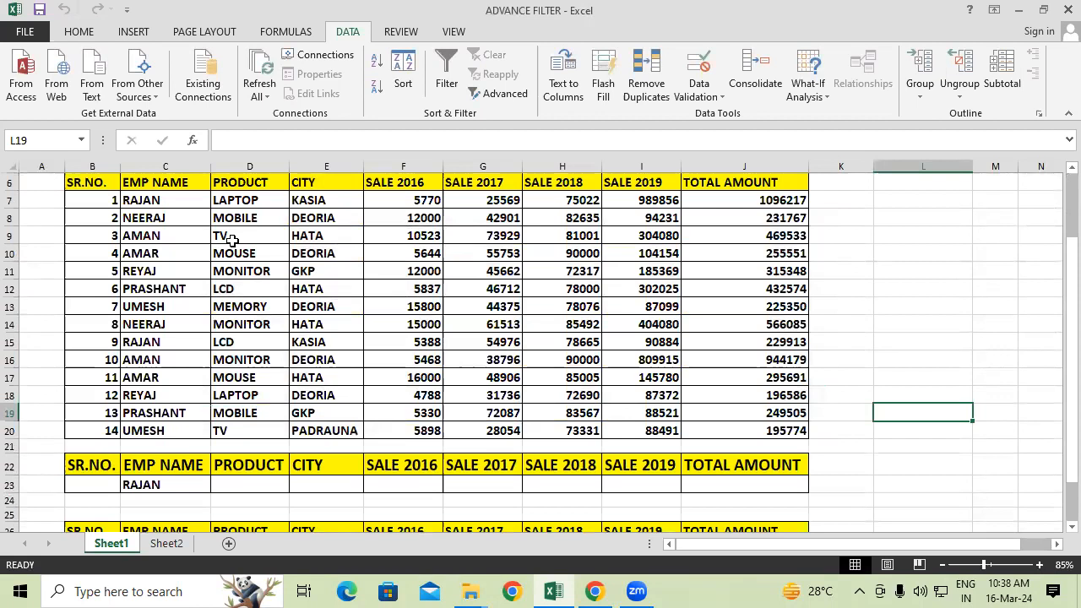
pyautogui.scroll(-2, 232, 240)
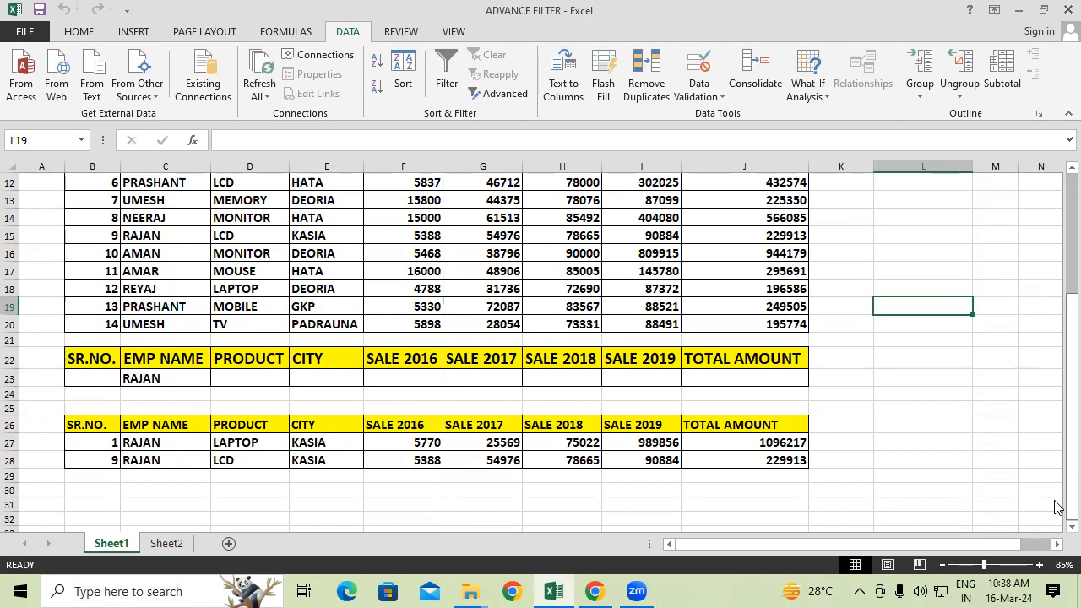
# Clear the contents and formatting of the copied filter results in A25:L29.
pyautogui.moveTo(30, 411); pyautogui.dragTo(962, 477)
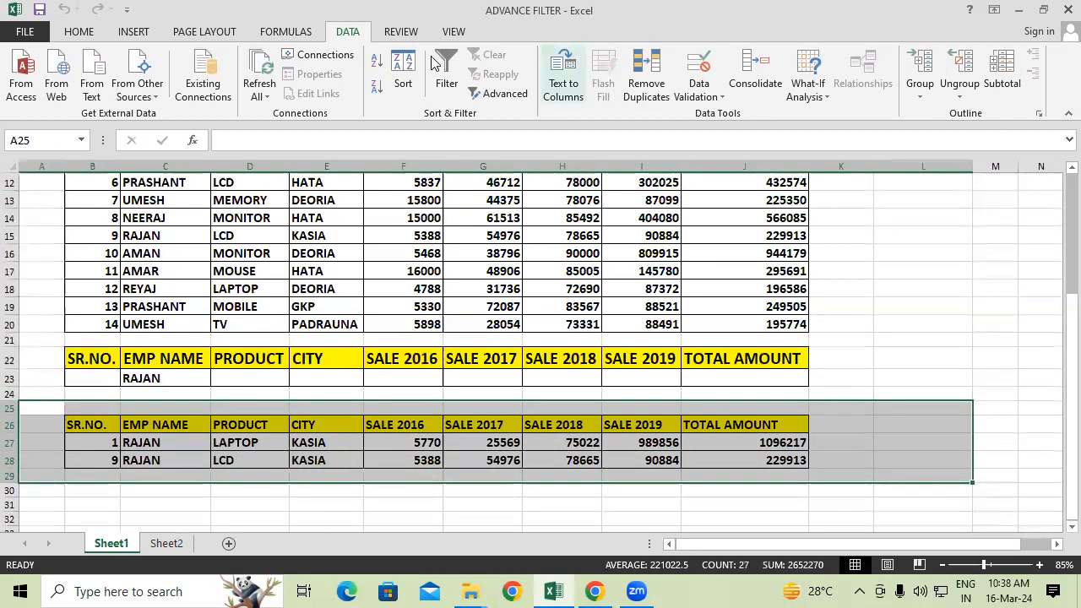
pyautogui.click(93, 33)
pyautogui.click(889, 93)
pyautogui.click(896, 118)
pyautogui.click(960, 321)
pyautogui.scroll(3, 458, 270)
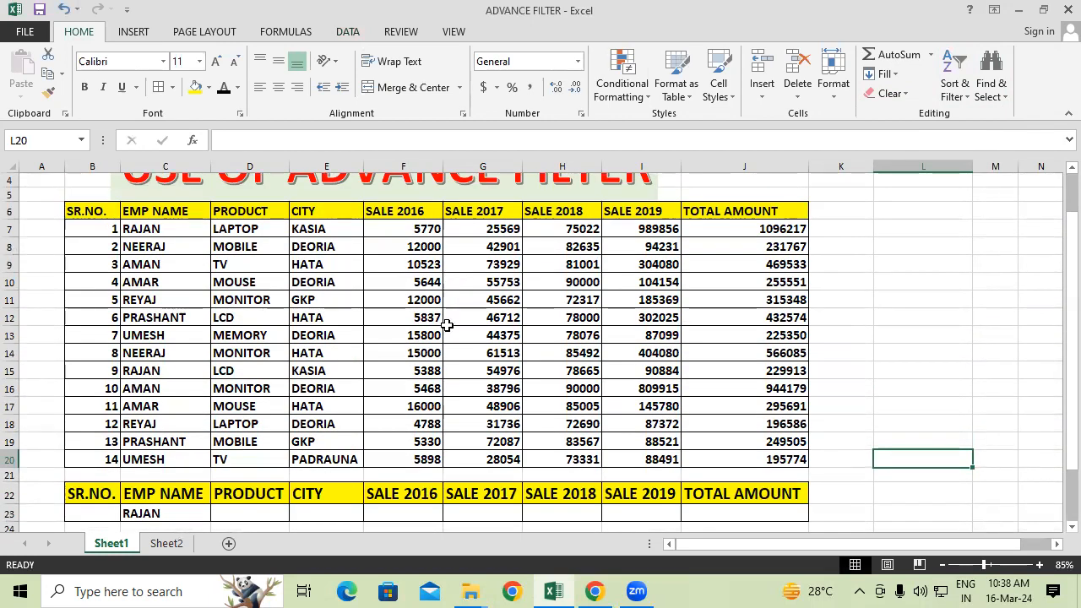
# Review the employee names in C7:C18 and the criteria range beneath the table.
pyautogui.scroll(1, 440, 325)
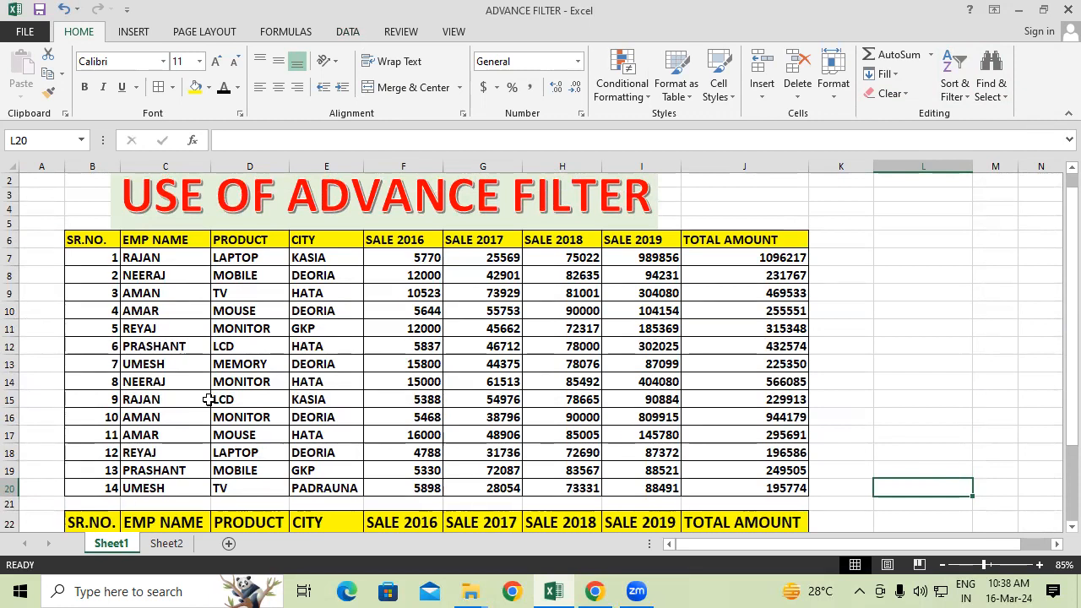
pyautogui.moveTo(187, 257); pyautogui.dragTo(183, 453)
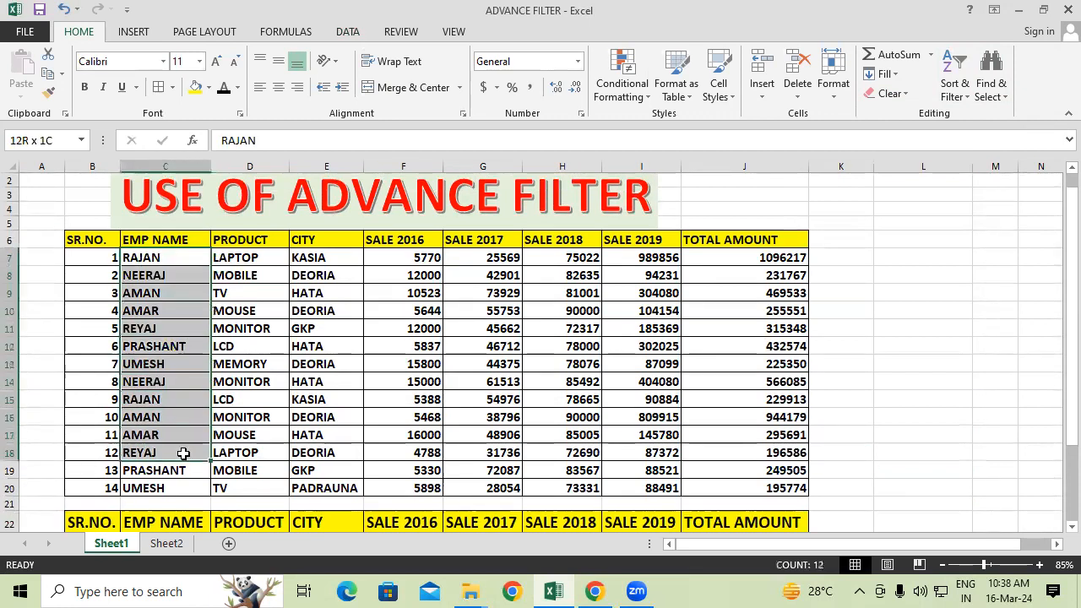
pyautogui.scroll(-1, 183, 450)
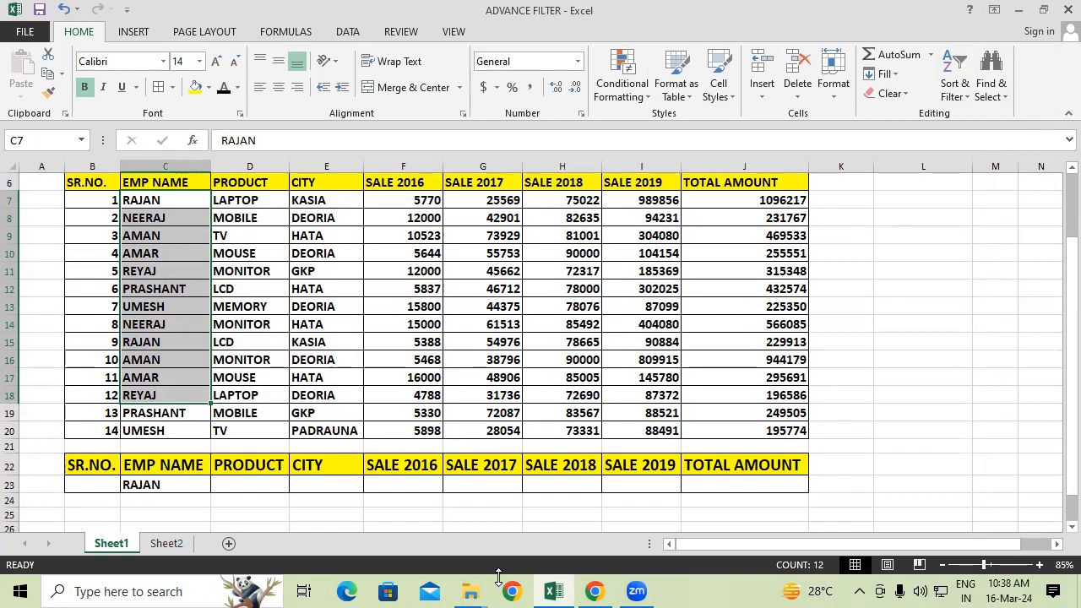
pyautogui.click(895, 412)
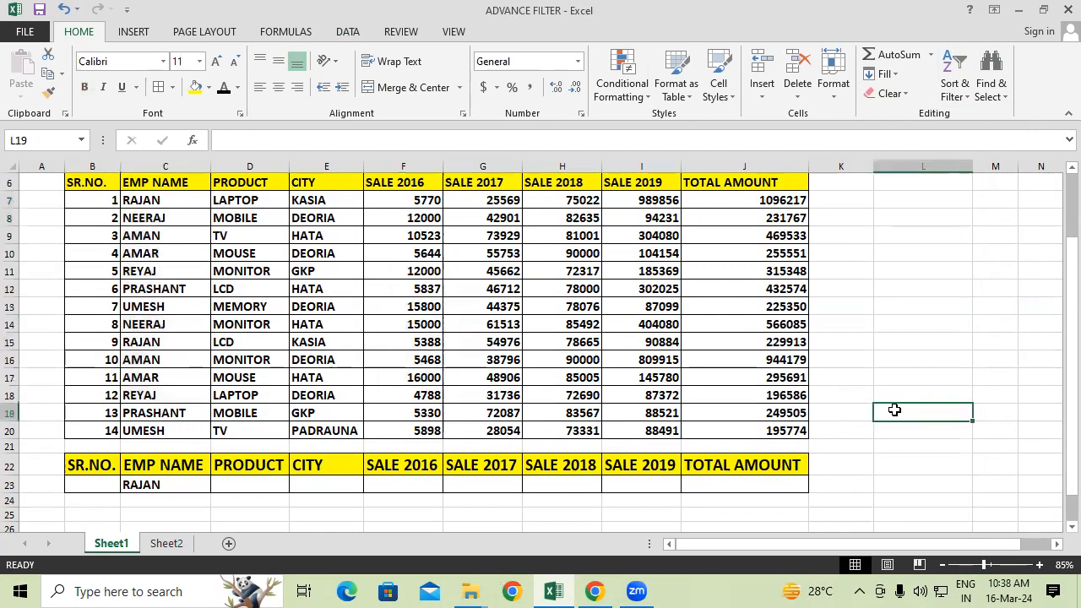
# Open Advanced Filter for the whole sales table B6:J20 and choose to copy the results to another location.
pyautogui.scroll(2, 895, 410)
pyautogui.moveTo(97, 253); pyautogui.dragTo(730, 500)
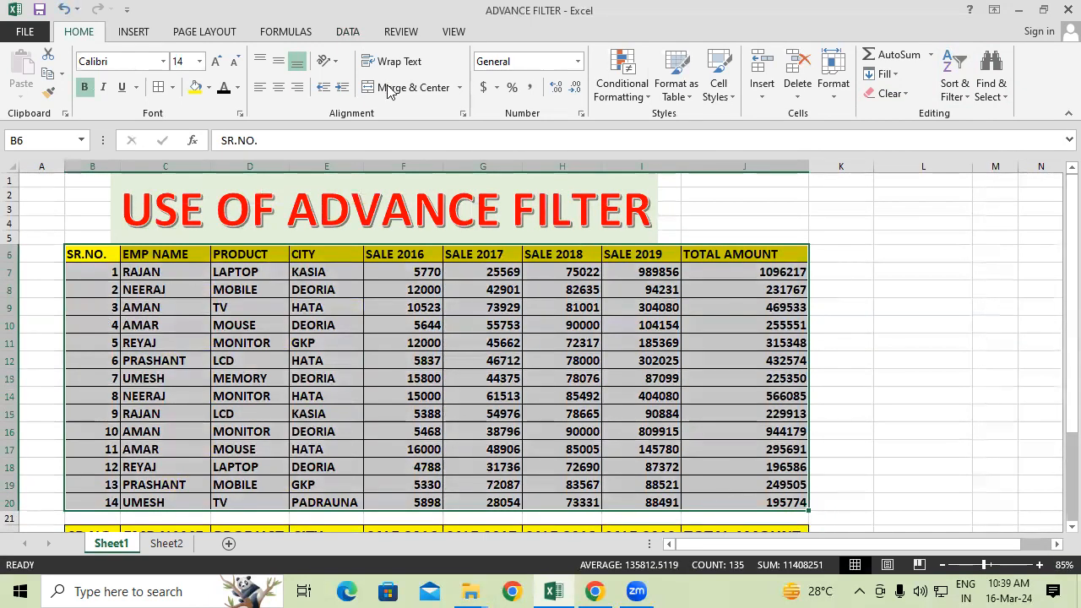
pyautogui.click(341, 37)
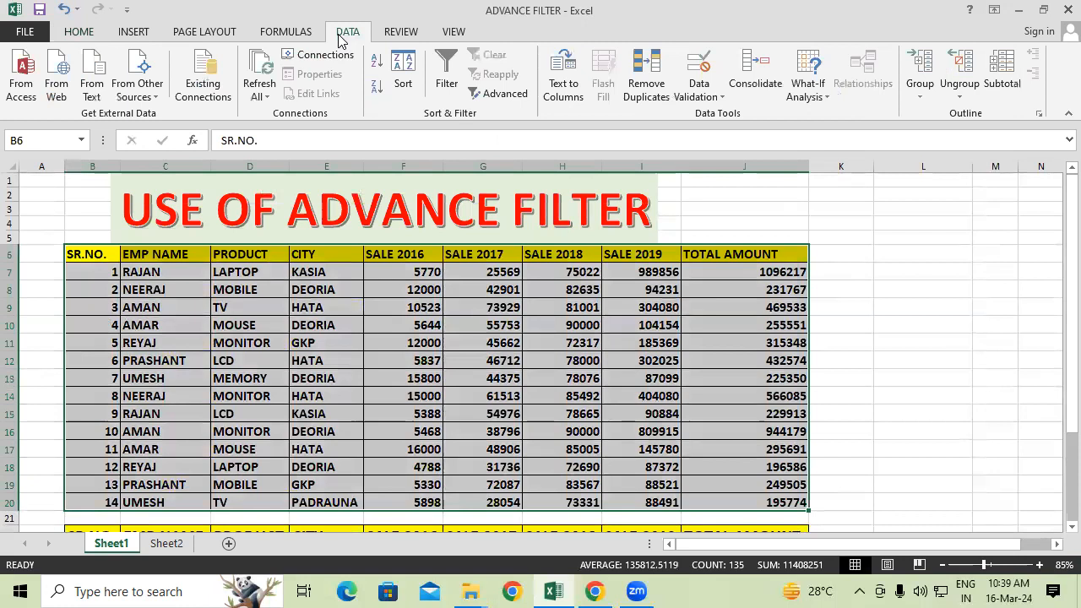
pyautogui.click(517, 94)
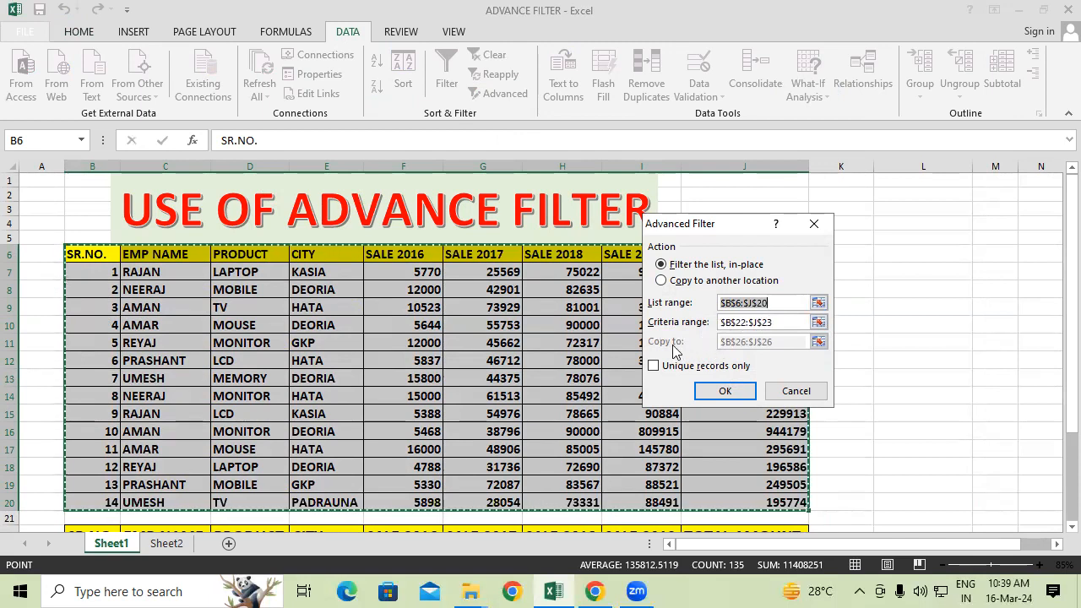
pyautogui.click(661, 281)
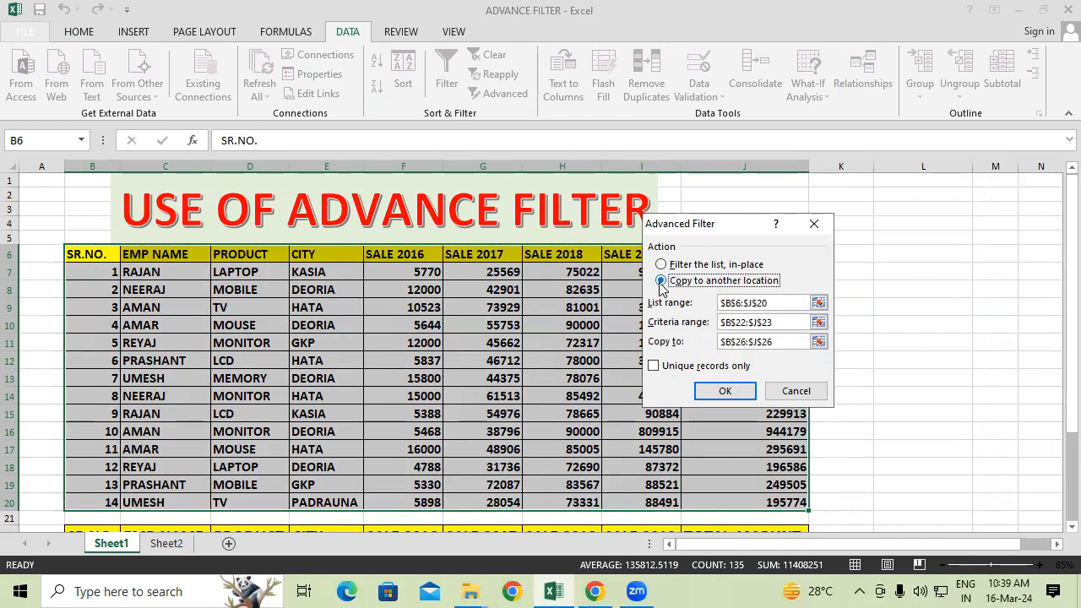
# Re-enter the criteria range by selecting the criteria headers and the row beneath them, B22:J23.
pyautogui.click(775, 324)
pyautogui.press('BackSpace')
pyautogui.press('BackSpace')
pyautogui.press('BackSpace')
pyautogui.press('BackSpace')
pyautogui.press('BackSpace')
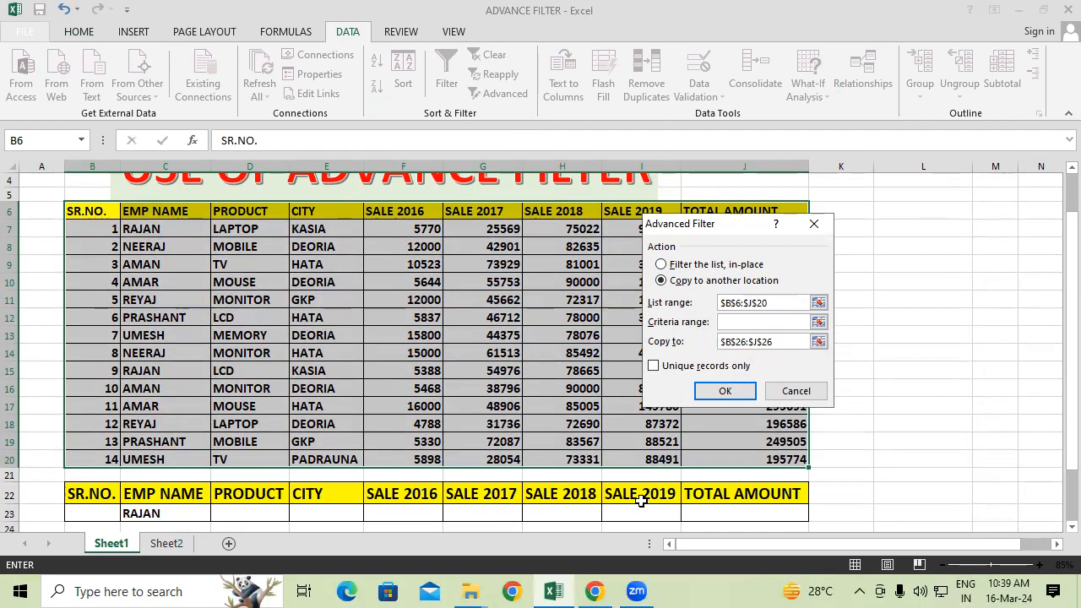
pyautogui.moveTo(93, 481); pyautogui.dragTo(692, 501)
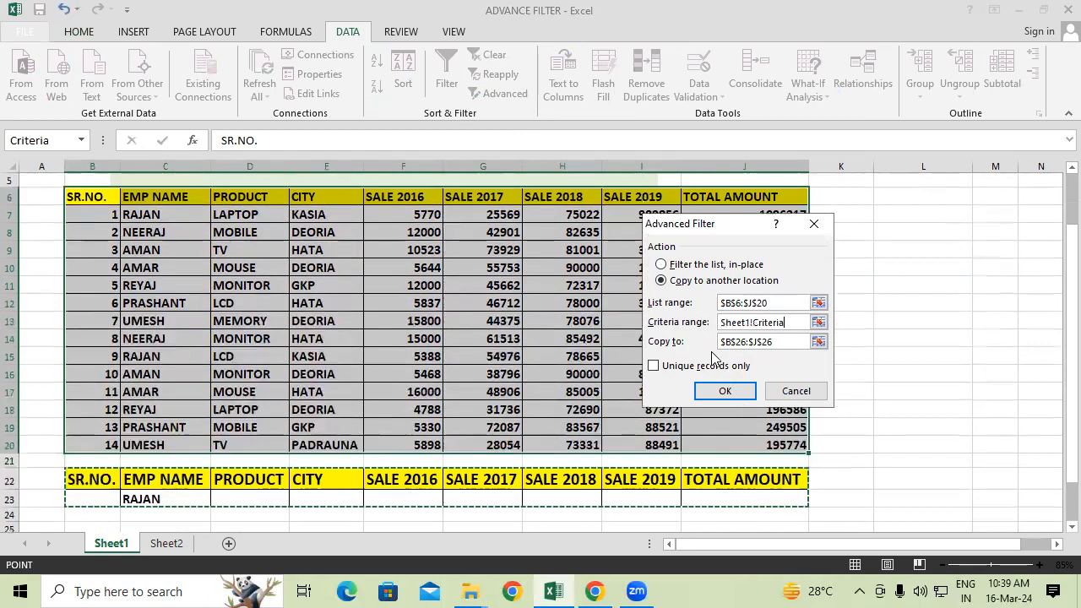
# Replace the copy destination with Sheet1!$B$26 and run the filter to extract the matching records there.
pyautogui.click(788, 340)
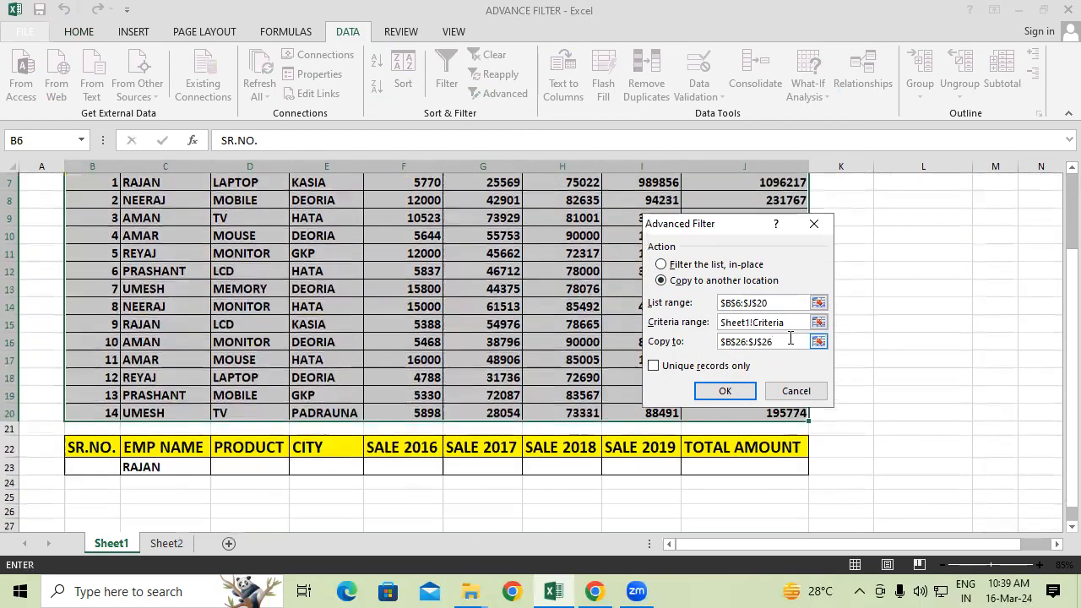
pyautogui.press('BackSpace')
pyautogui.press('BackSpace')
pyautogui.press('BackSpace')
pyautogui.press('BackSpace')
pyautogui.press('BackSpace')
pyautogui.press('BackSpace')
pyautogui.press('BackSpace')
pyautogui.press('BackSpace')
pyautogui.press('BackSpace')
pyautogui.press('BackSpace')
pyautogui.press('BackSpace')
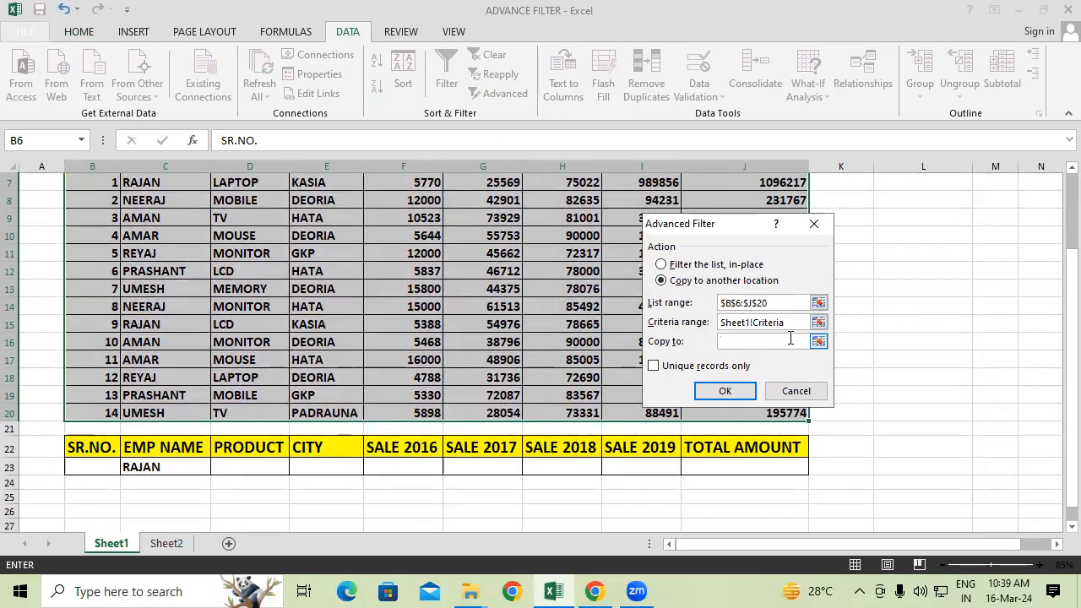
pyautogui.scroll(-1, 357, 506)
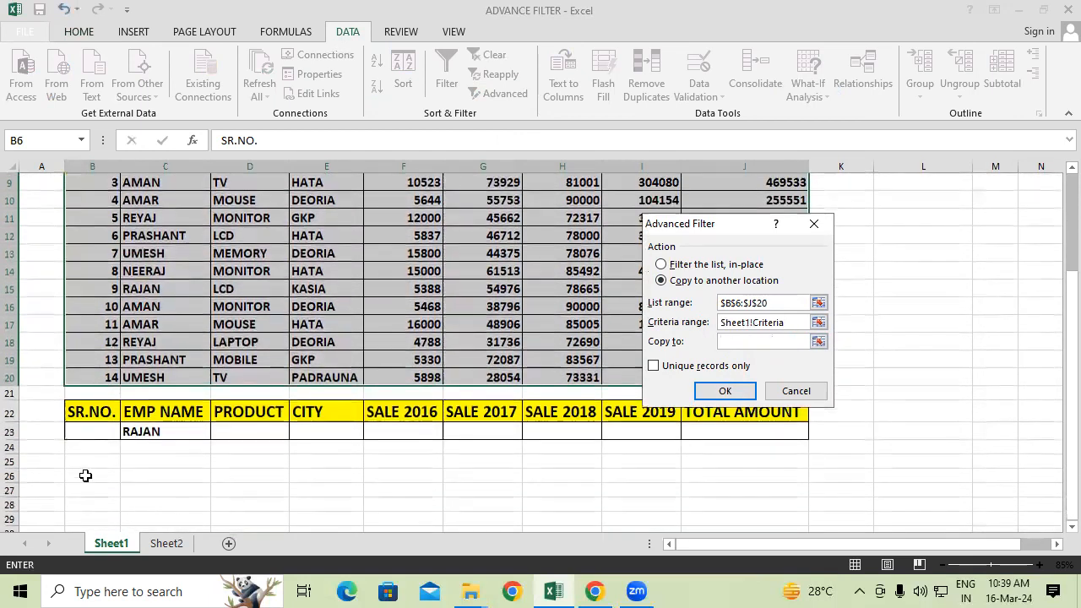
pyautogui.click(85, 476)
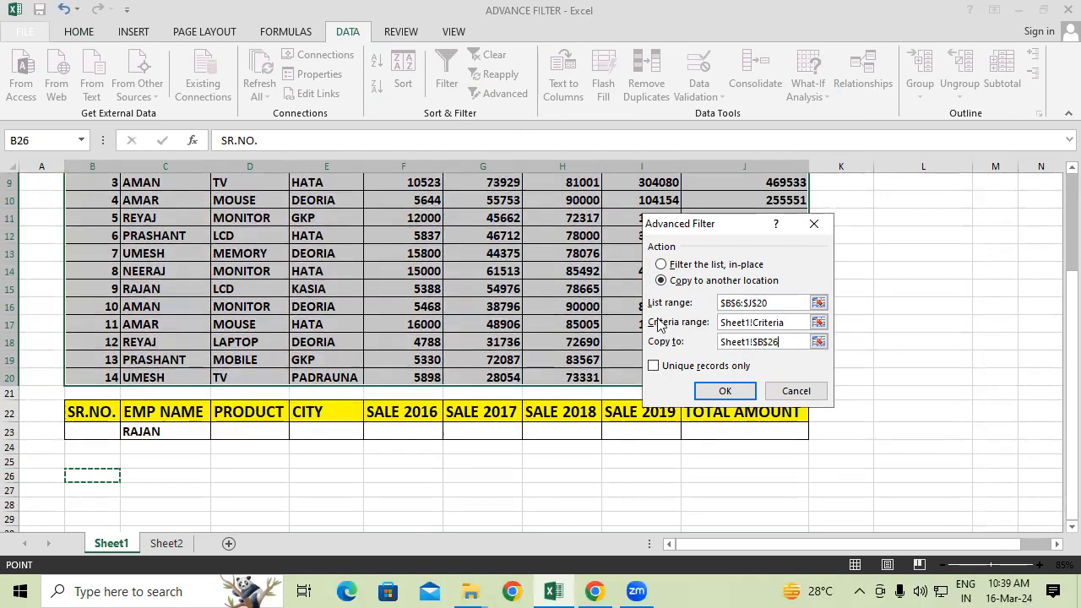
pyautogui.click(724, 390)
pyautogui.scroll(-2, 725, 393)
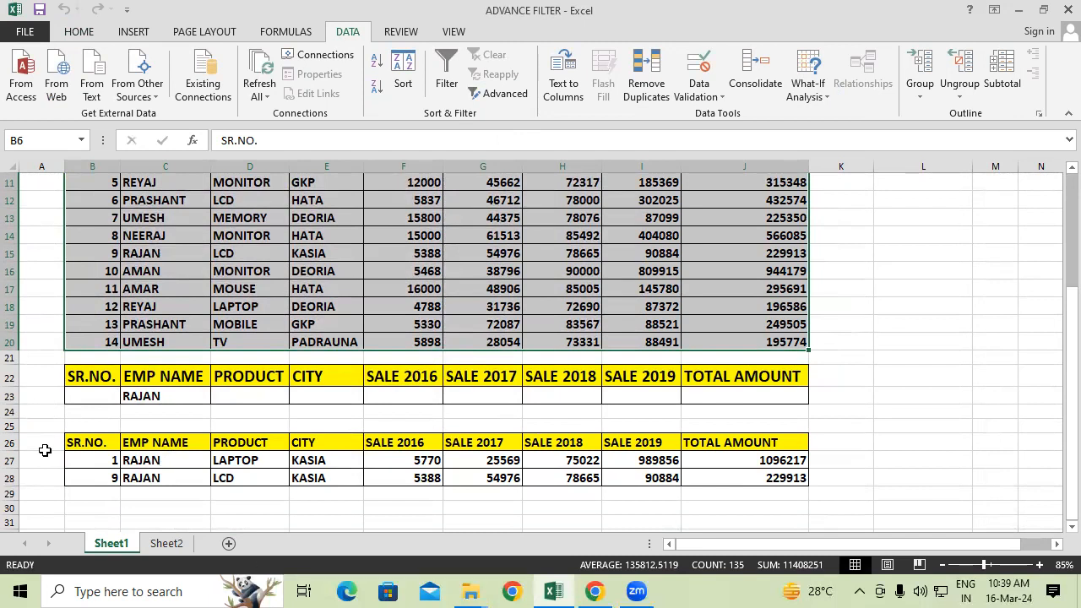
# Clear the contents and formatting of the extracted records in A26:L31.
pyautogui.moveTo(44, 450); pyautogui.dragTo(971, 524)
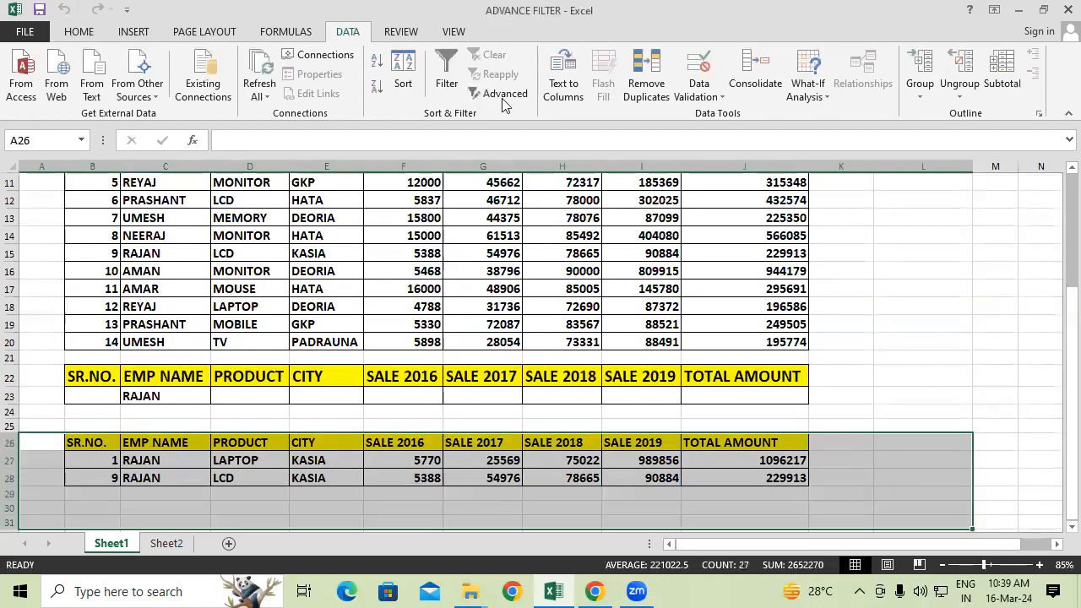
pyautogui.click(85, 34)
pyautogui.click(891, 93)
pyautogui.click(907, 112)
pyautogui.click(887, 274)
pyautogui.scroll(2, 887, 274)
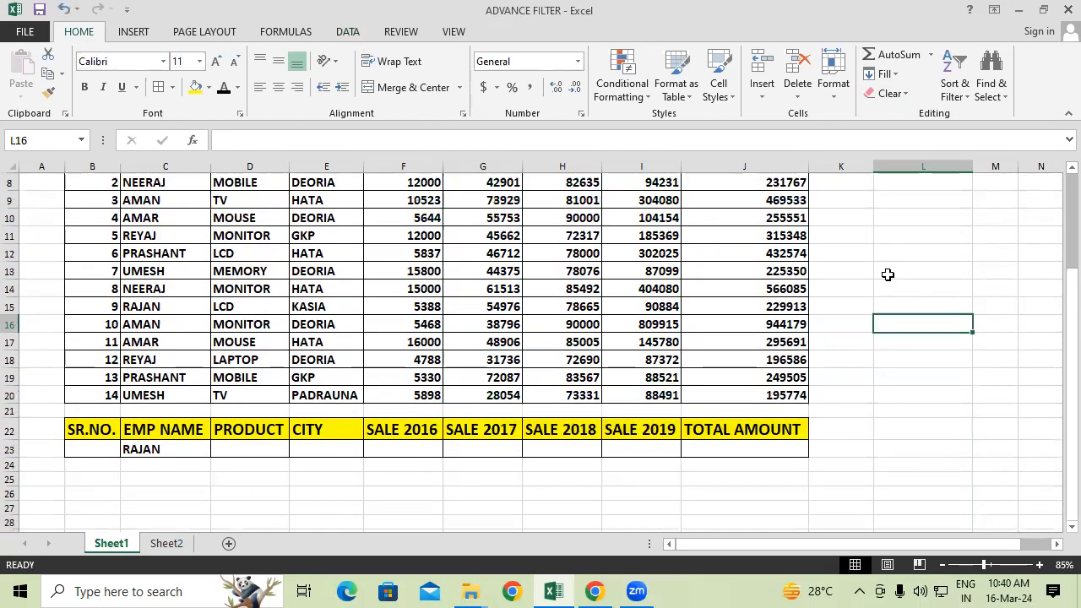
# Clear the employee name criterion in C23 and copy the product MEMORY from D13 into the product criterion cell D23.
pyautogui.click(158, 472)
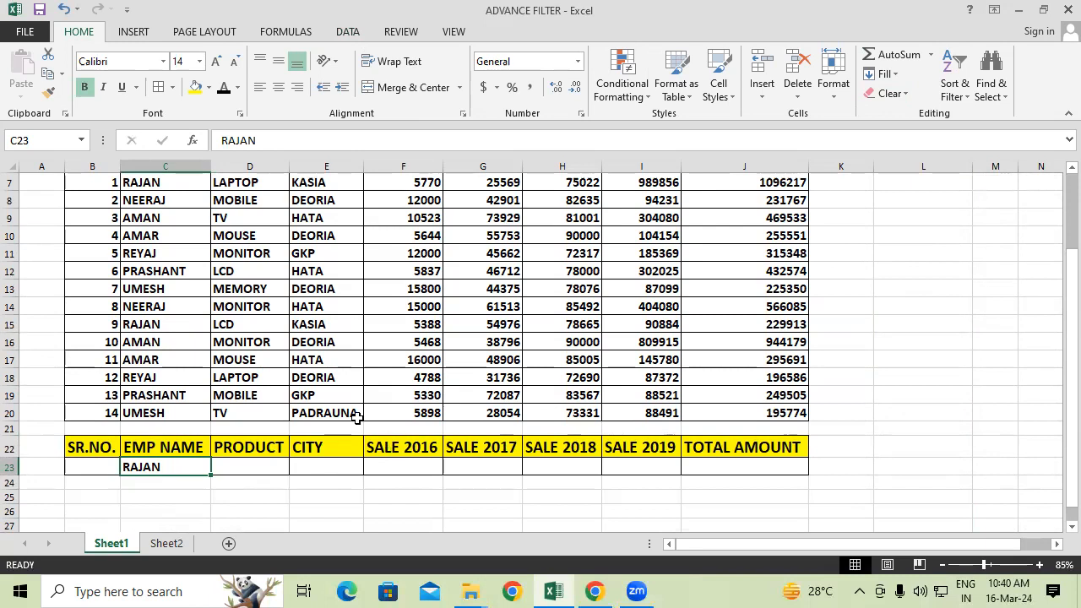
pyautogui.press('Delete')
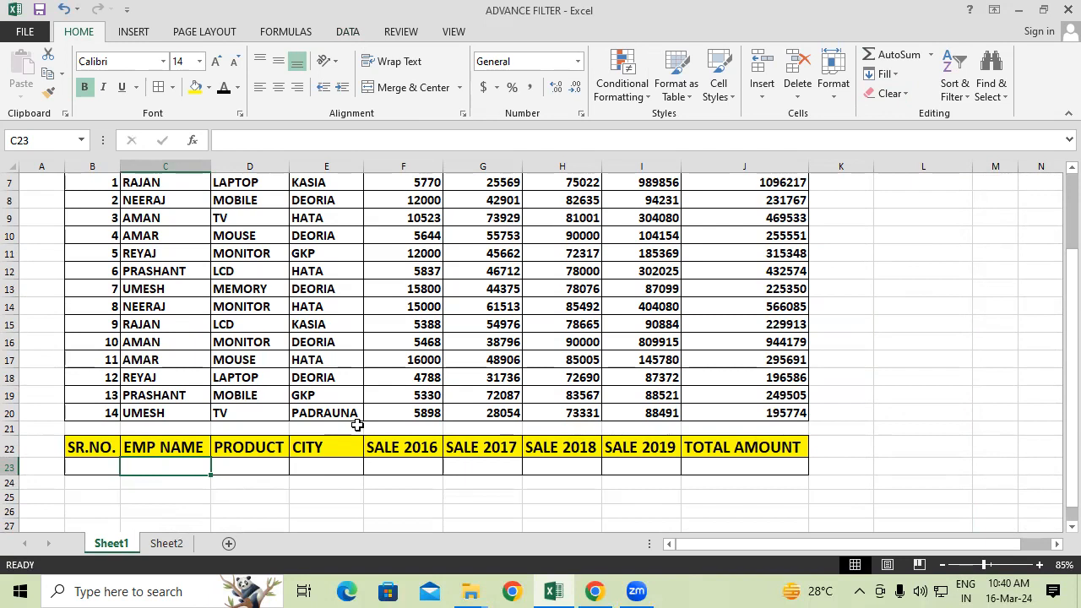
pyautogui.click(276, 473)
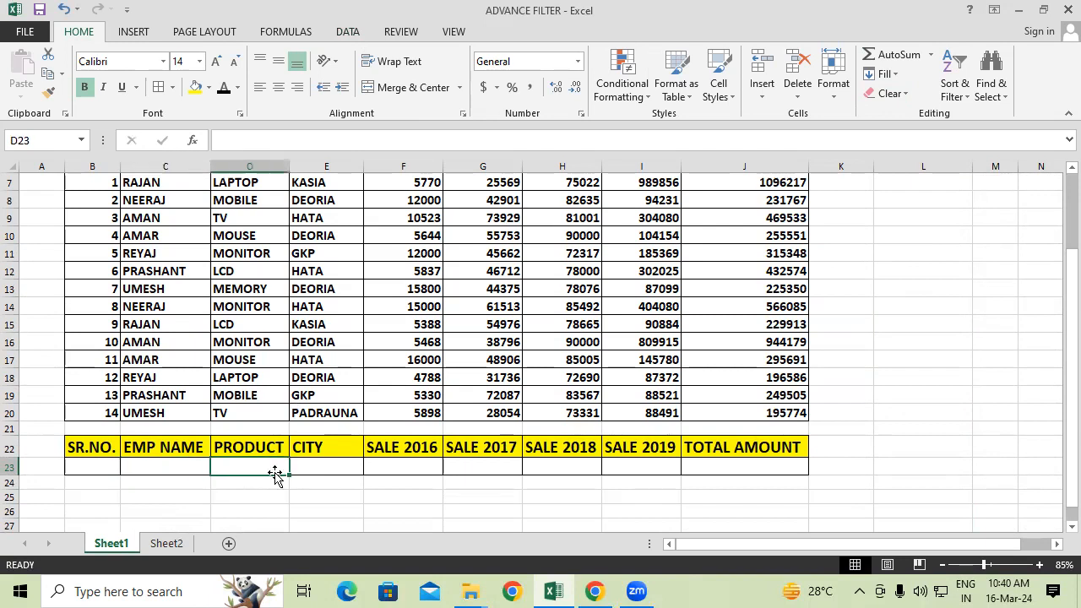
pyautogui.click(261, 281)
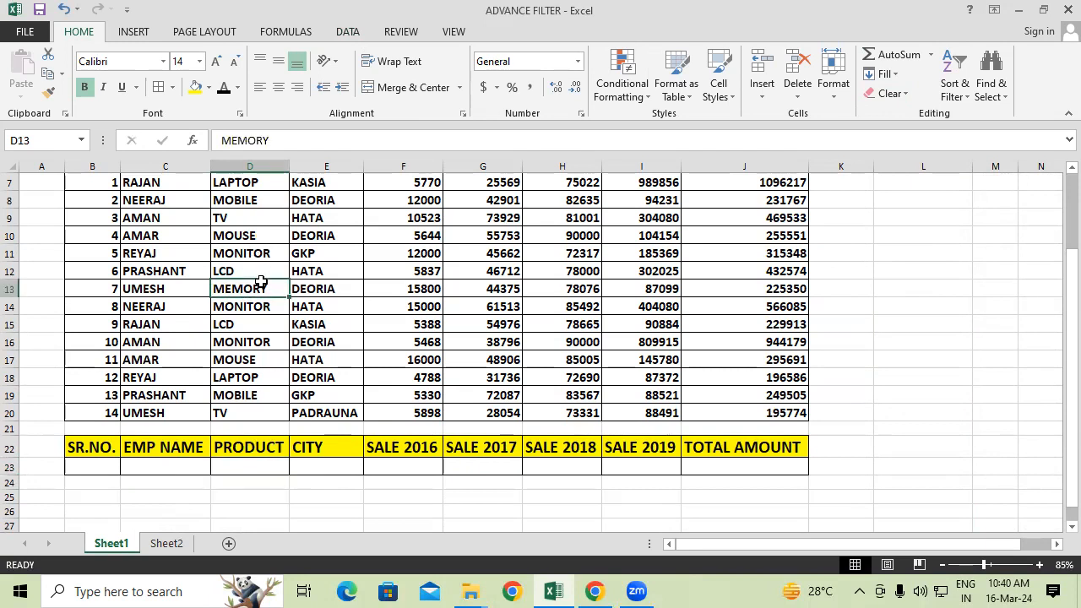
pyautogui.rightClick(261, 281)
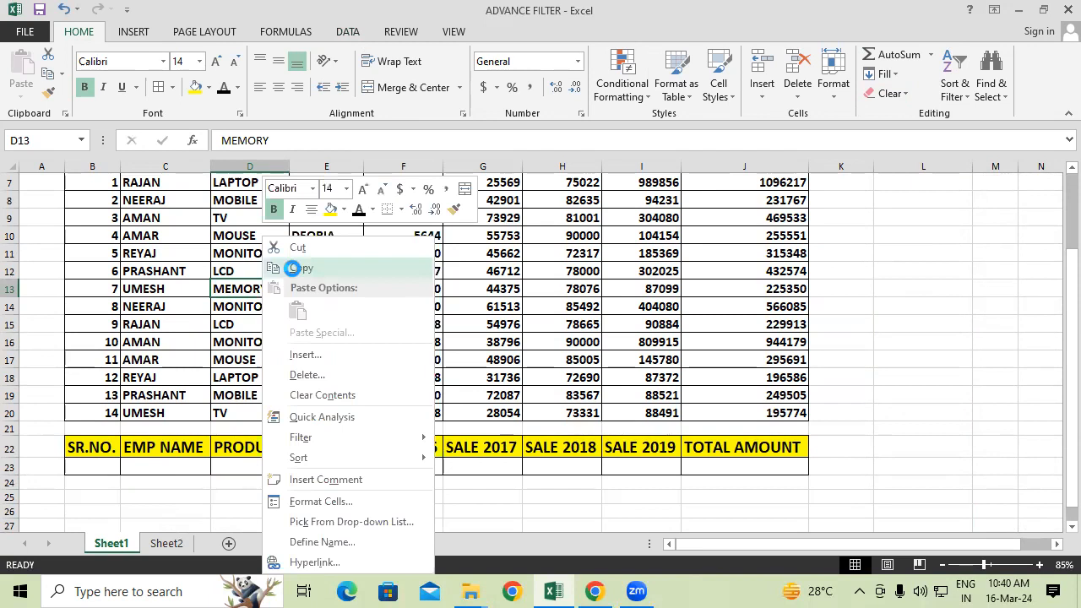
pyautogui.click(302, 265)
pyautogui.click(257, 464)
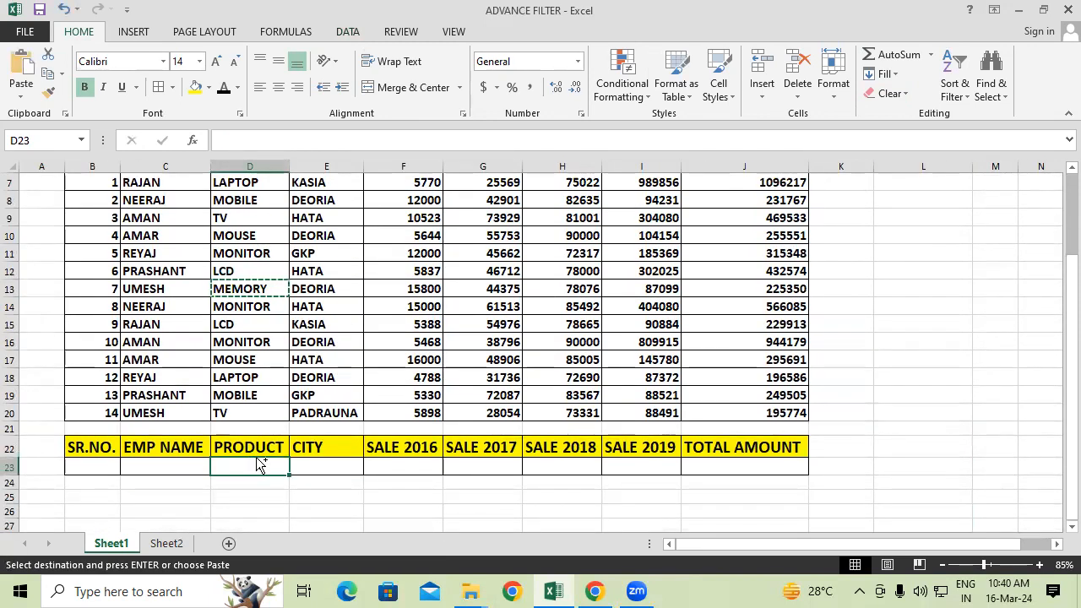
pyautogui.hotkey('ctrl', 'v')
pyautogui.press('ctrl')
pyautogui.click(937, 413)
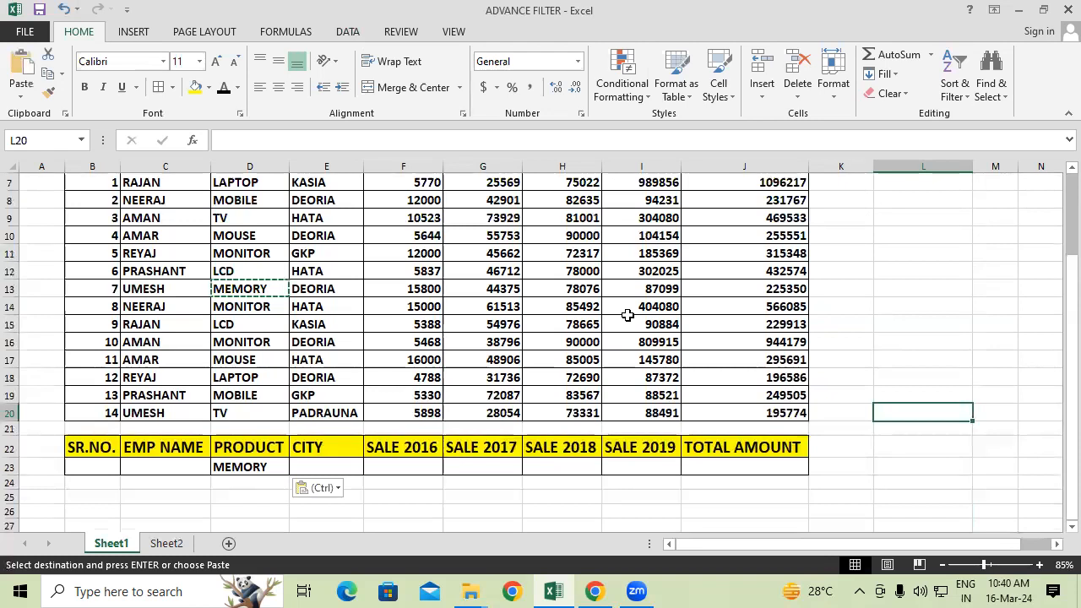
# Select the whole sales table B6:J20 with its headers and open Advanced Filter for it.
pyautogui.scroll(2, 627, 315)
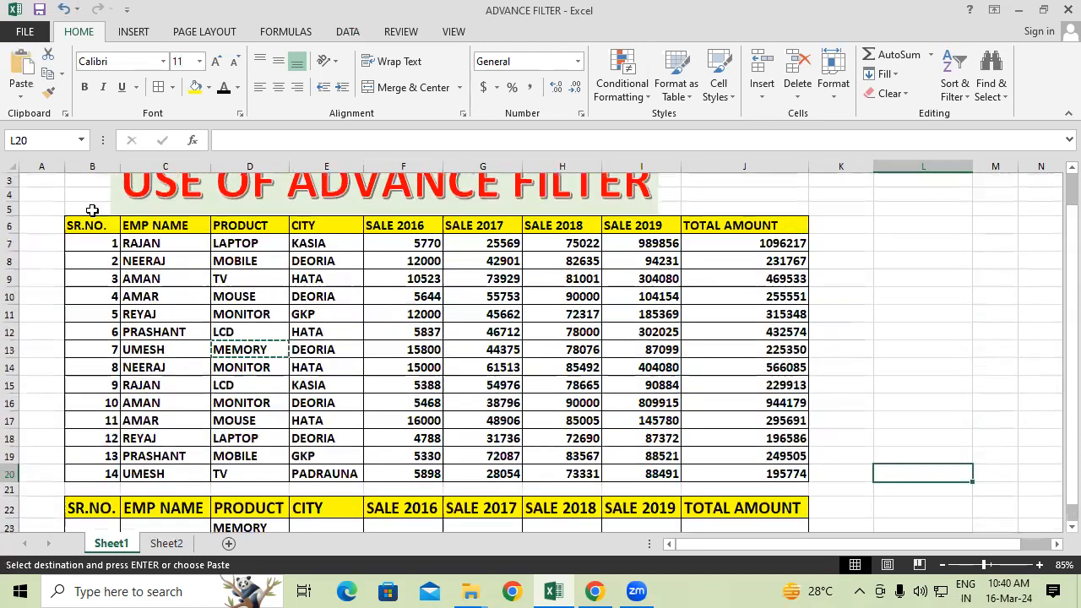
pyautogui.moveTo(87, 221); pyautogui.dragTo(759, 473)
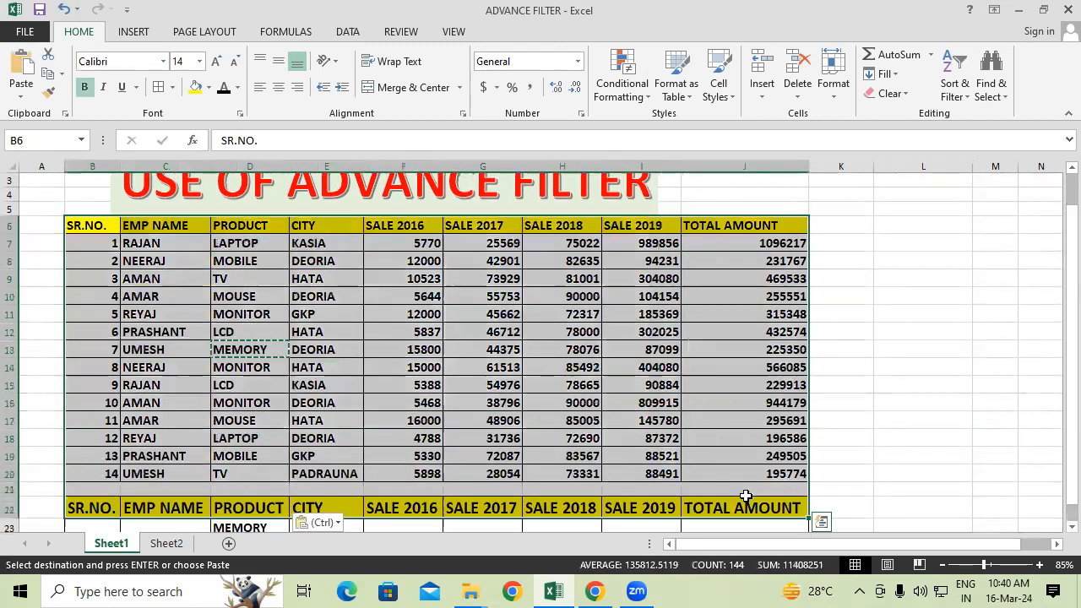
pyautogui.click(1005, 418)
pyautogui.moveTo(97, 225); pyautogui.dragTo(709, 471)
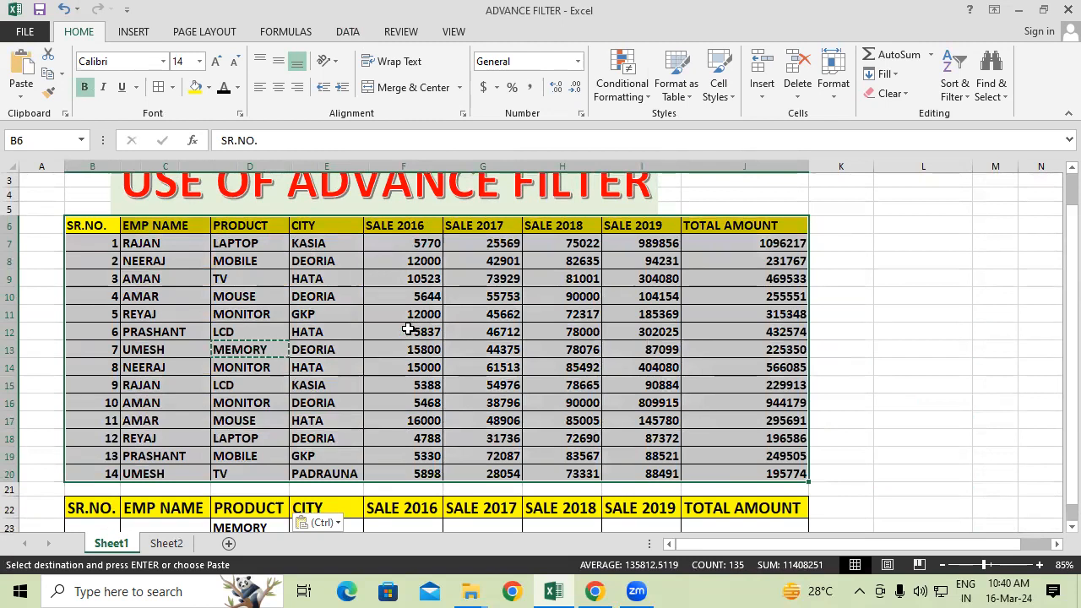
pyautogui.click(347, 32)
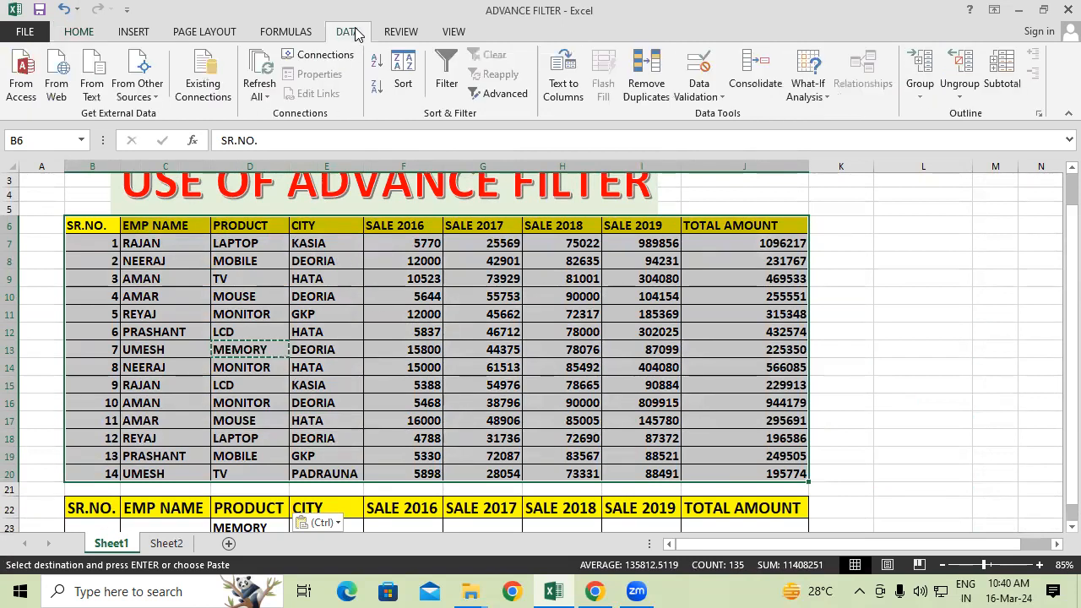
pyautogui.click(504, 94)
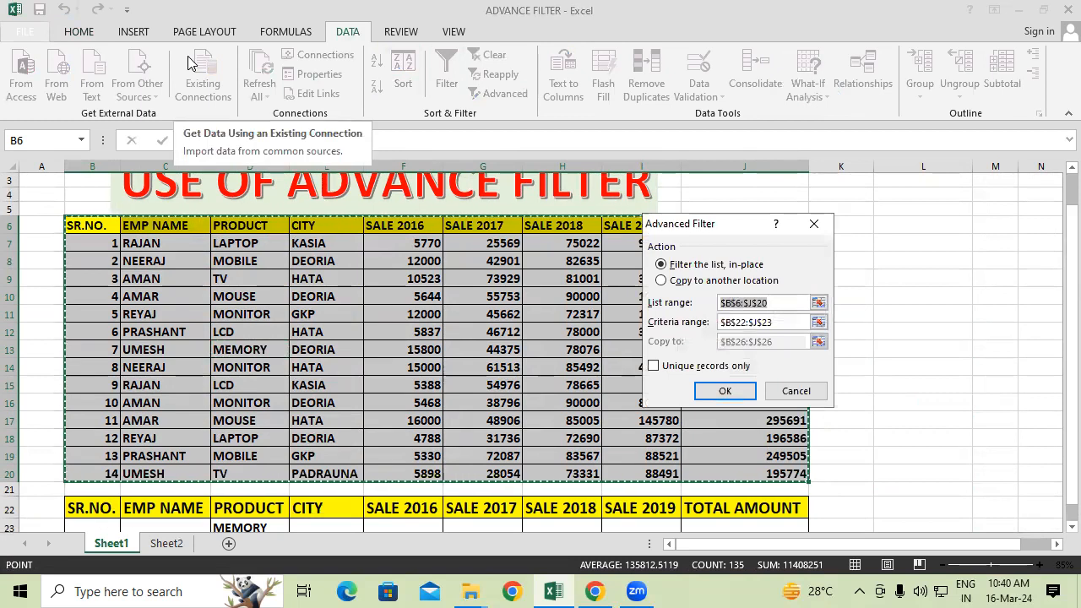
# Reselect B22:J23 as the criteria range and filter the table in place for the product MEMORY.
pyautogui.click(799, 321)
pyautogui.press('BackSpace')
pyautogui.press('BackSpace')
pyautogui.press('BackSpace')
pyautogui.press('BackSpace')
pyautogui.press('BackSpace')
pyautogui.press('BackSpace')
pyautogui.press('BackSpace')
pyautogui.press('BackSpace')
pyautogui.press('BackSpace')
pyautogui.press('BackSpace')
pyautogui.press('BackSpace')
pyautogui.scroll(-1, 338, 448)
pyautogui.moveTo(94, 479); pyautogui.dragTo(582, 496)
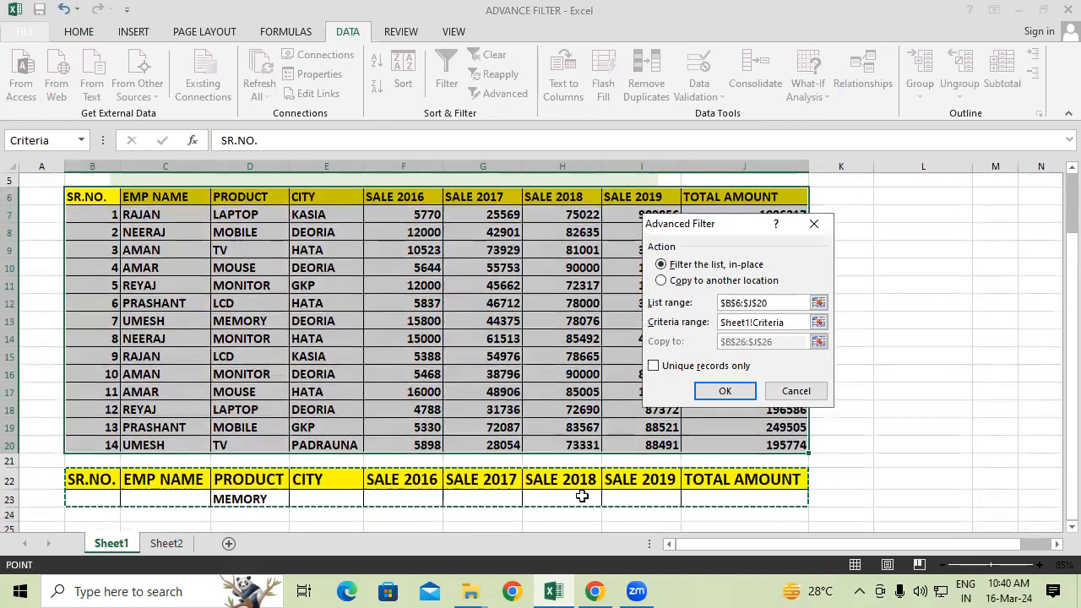
pyautogui.click(726, 390)
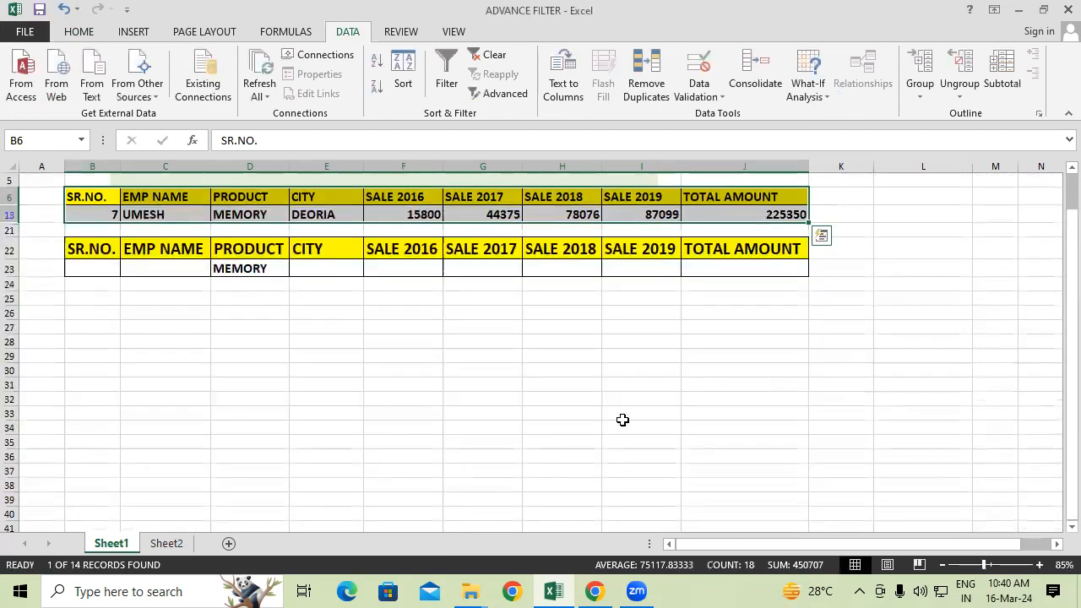
# Compare the filtered record with the MEMORY criterion and undo the in-place filter to bring back all rows.
pyautogui.scroll(1, 622, 418)
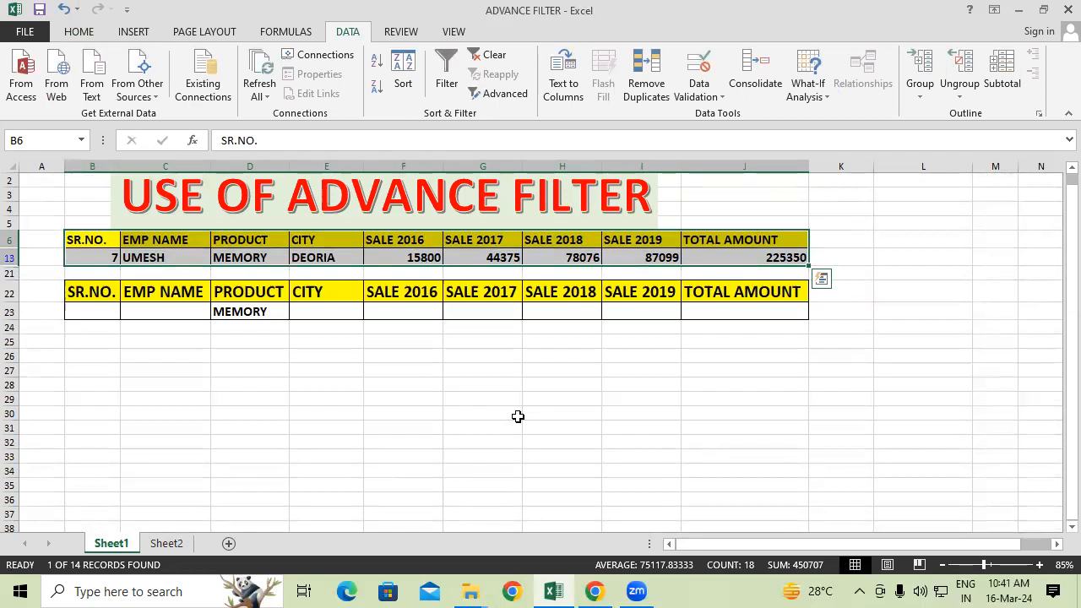
pyautogui.click(509, 401)
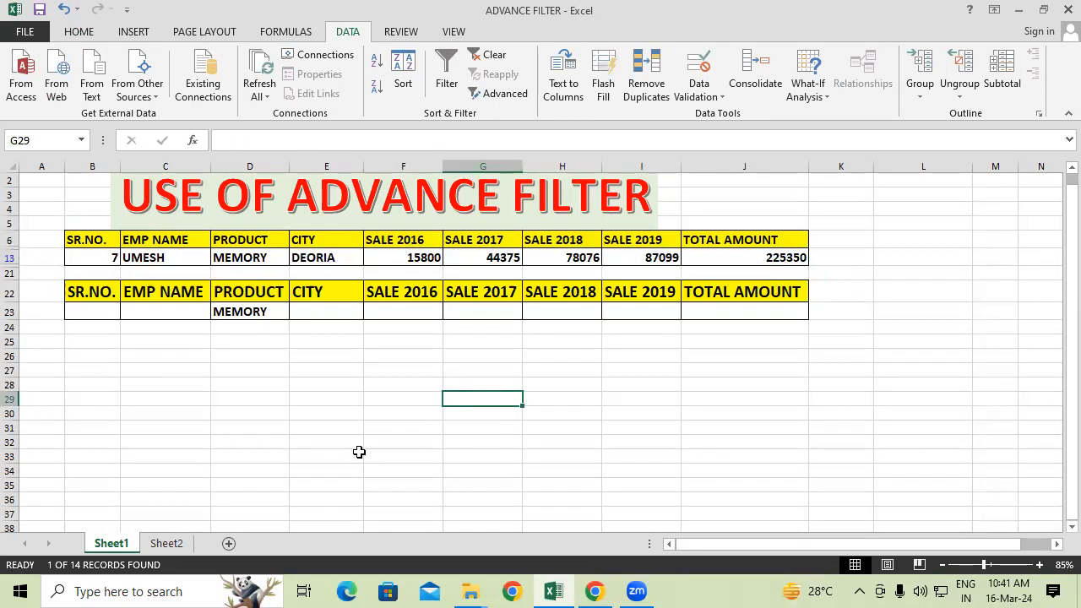
pyautogui.click(257, 310)
pyautogui.click(251, 263)
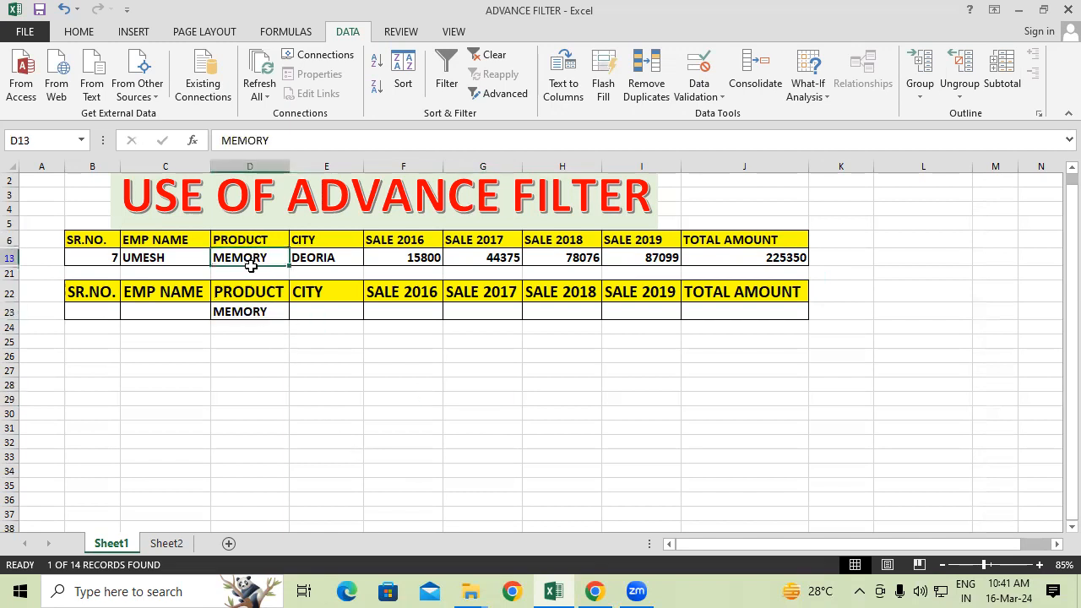
pyautogui.click(330, 433)
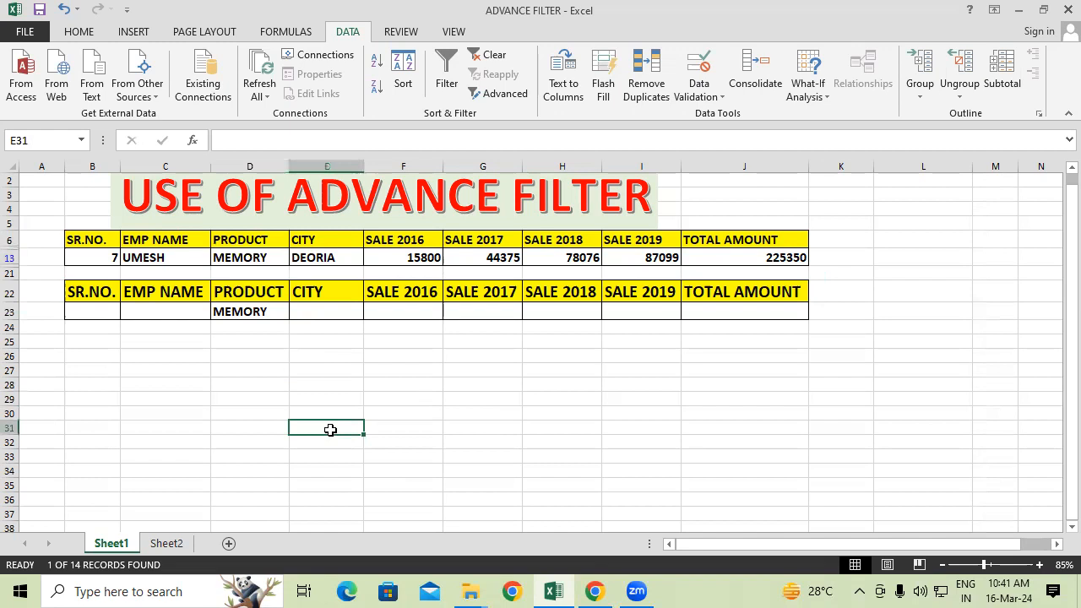
pyautogui.hotkey('ctrl', 'z')
pyautogui.scroll(2, 330, 430)
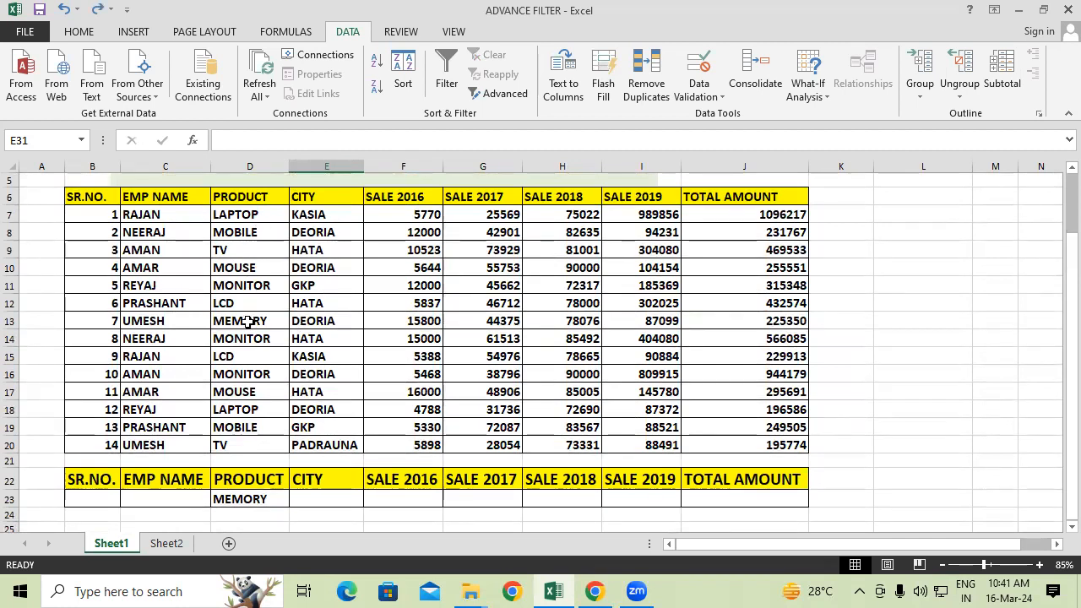
pyautogui.moveTo(254, 322); pyautogui.dragTo(112, 319)
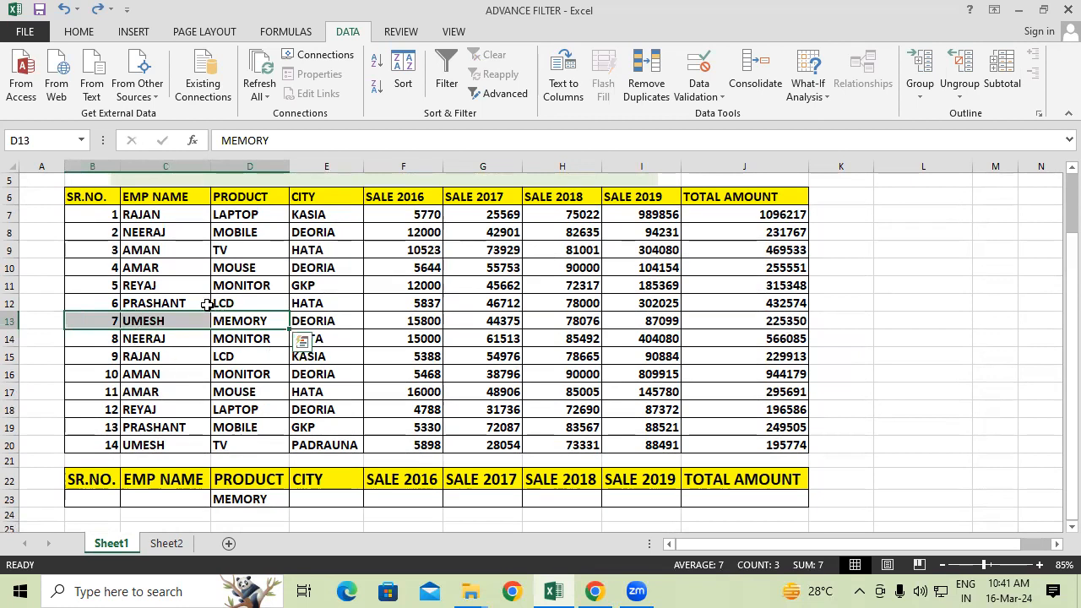
pyautogui.scroll(-1, 207, 306)
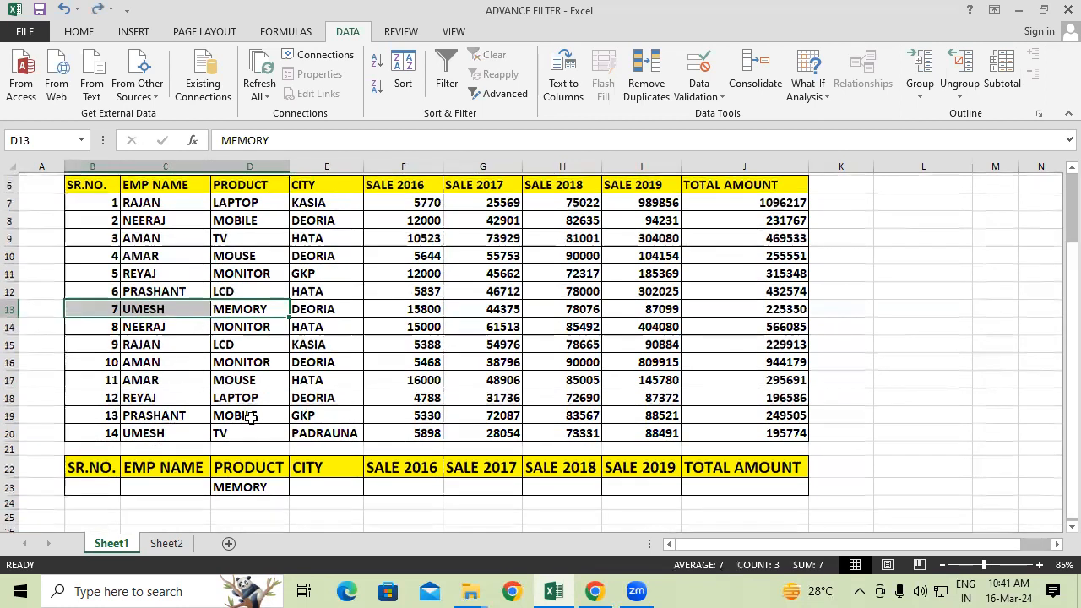
# Replace the product criterion in D23 with LCD, copied from D15.
pyautogui.click(252, 469)
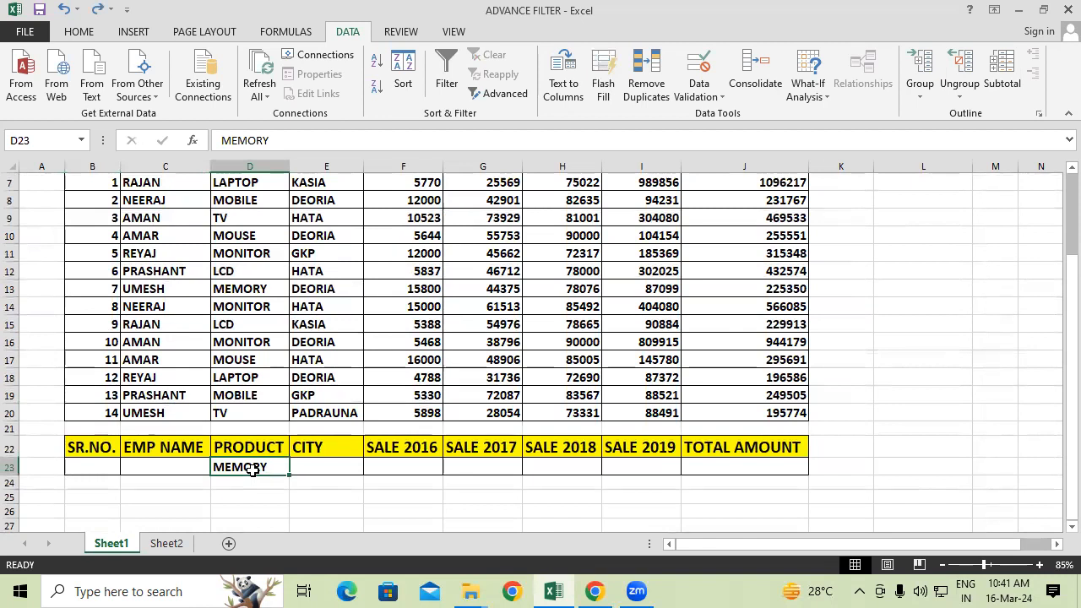
pyautogui.press('Delete')
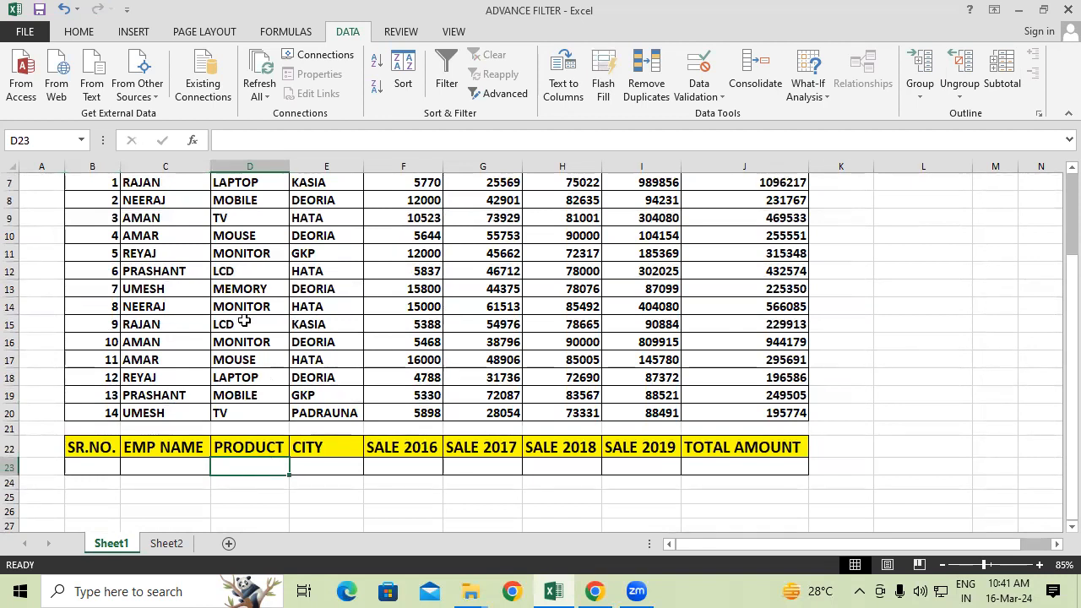
pyautogui.click(243, 322)
pyautogui.rightClick(243, 322)
pyautogui.click(280, 267)
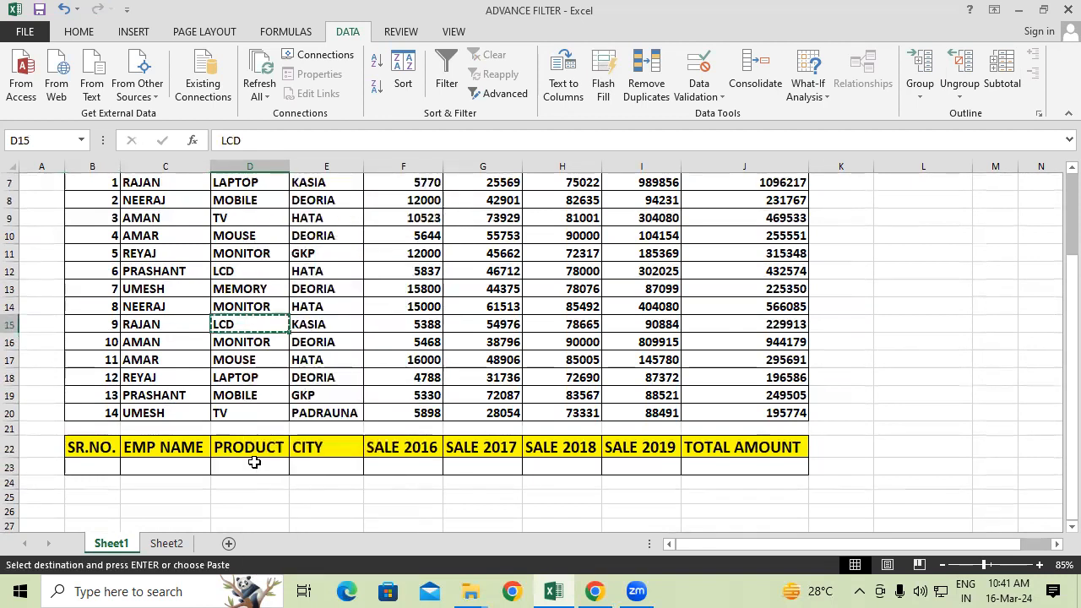
pyautogui.click(253, 463)
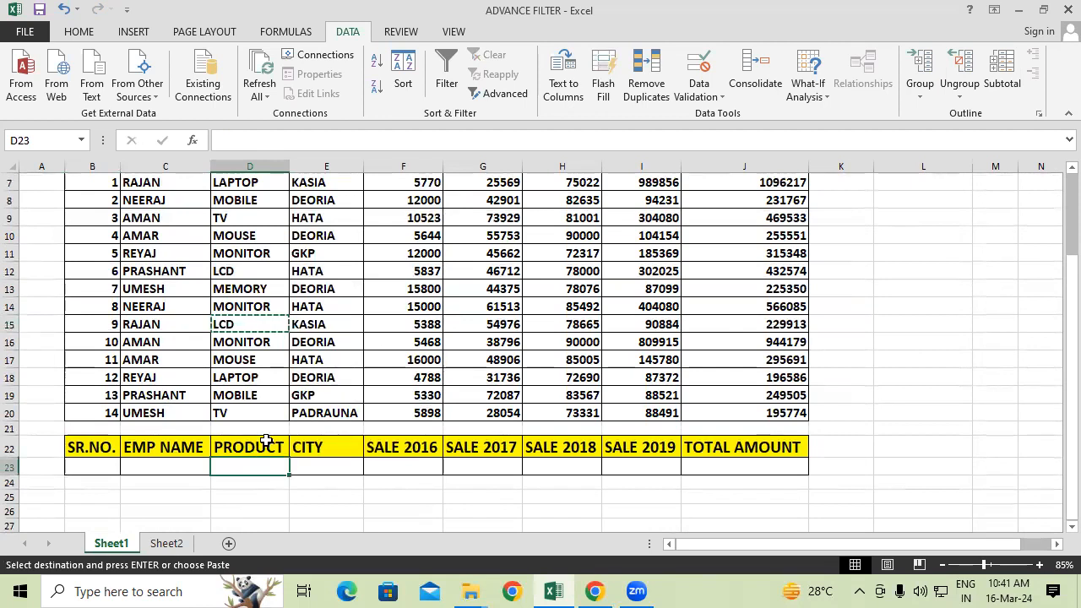
pyautogui.hotkey('ctrl', 'v')
pyautogui.click(562, 525)
pyautogui.click(992, 464)
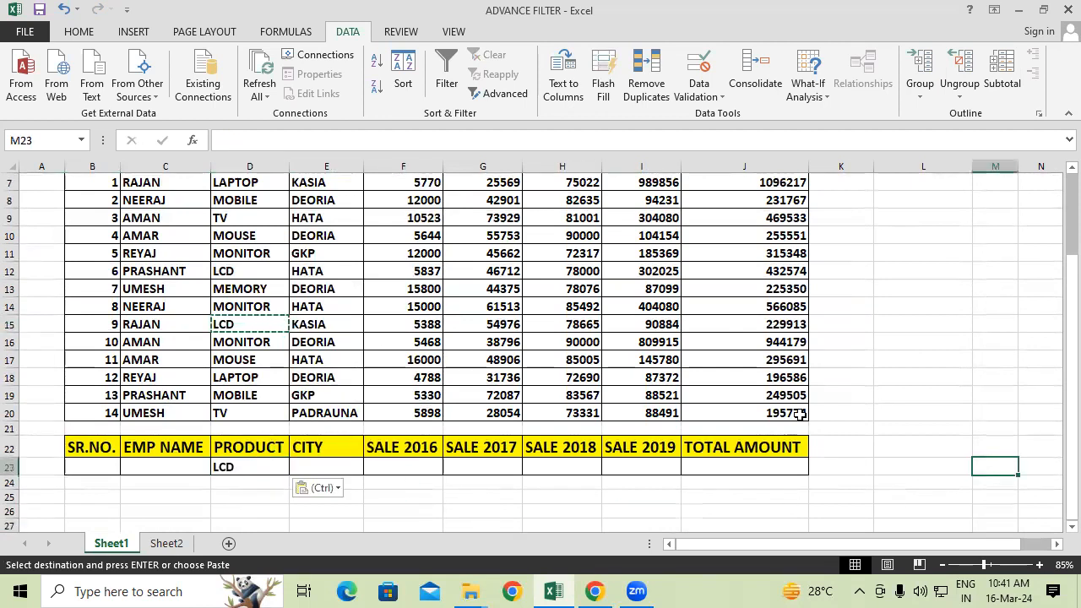
# Open Advanced Filter again with the sales table B6:J20 as the list range.
pyautogui.scroll(2, 478, 351)
pyautogui.moveTo(72, 226); pyautogui.dragTo(169, 314)
pyautogui.moveTo(315, 411); pyautogui.dragTo(777, 474)
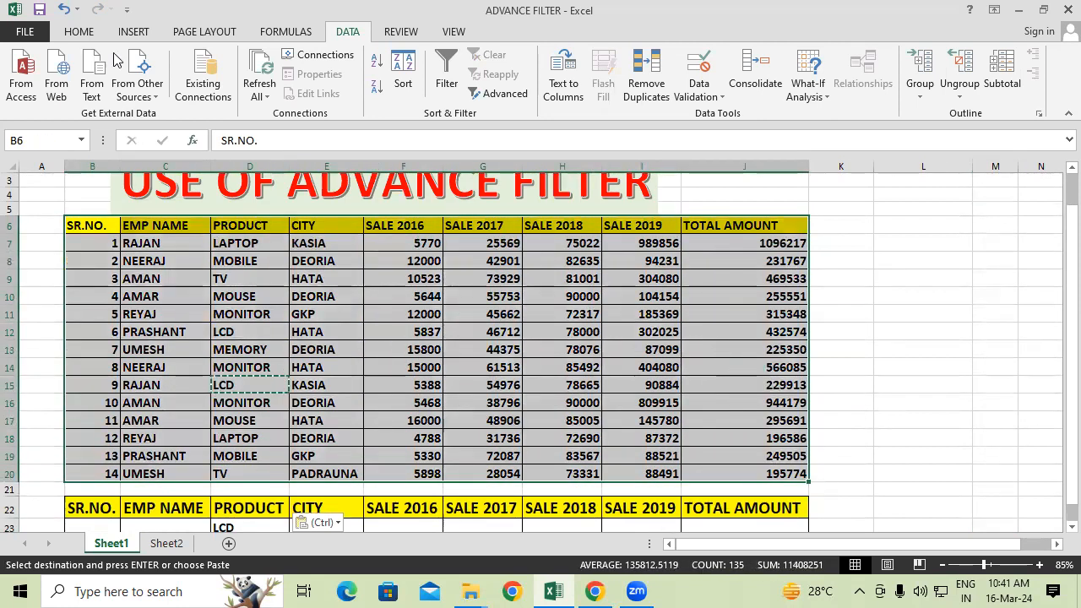
pyautogui.click(502, 88)
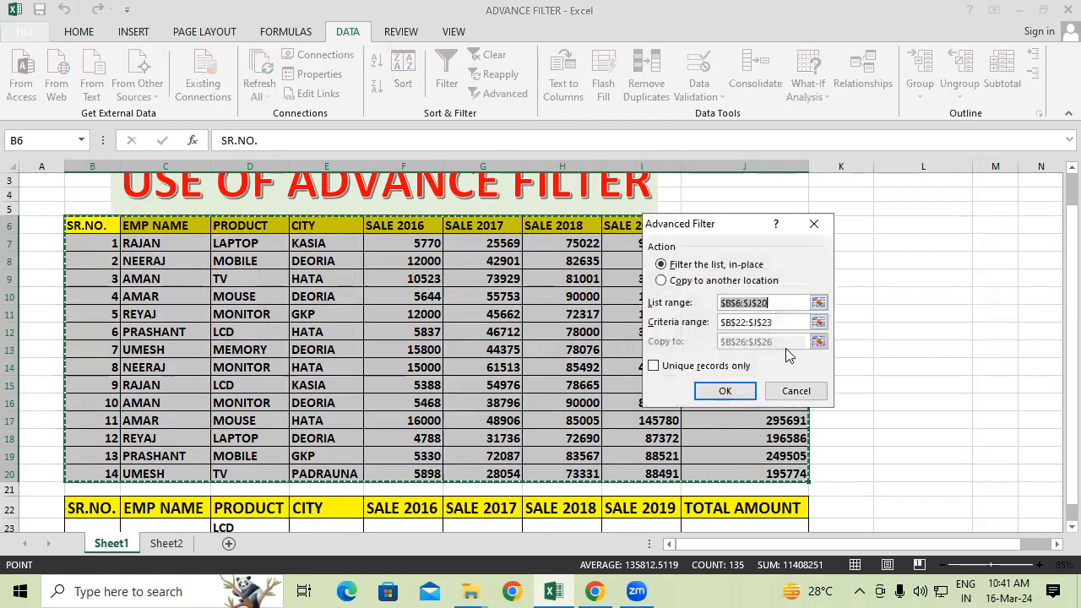
# Re-enter B22:J23 as the criteria range and filter the table in place for the product LCD.
pyautogui.click(792, 322)
pyautogui.press('BackSpace')
pyautogui.press('BackSpace')
pyautogui.press('BackSpace')
pyautogui.press('BackSpace')
pyautogui.press('BackSpace')
pyautogui.press('BackSpace')
pyautogui.press('BackSpace')
pyautogui.press('BackSpace')
pyautogui.press('BackSpace')
pyautogui.press('BackSpace')
pyautogui.press('BackSpace')
pyautogui.moveTo(89, 494); pyautogui.dragTo(743, 511)
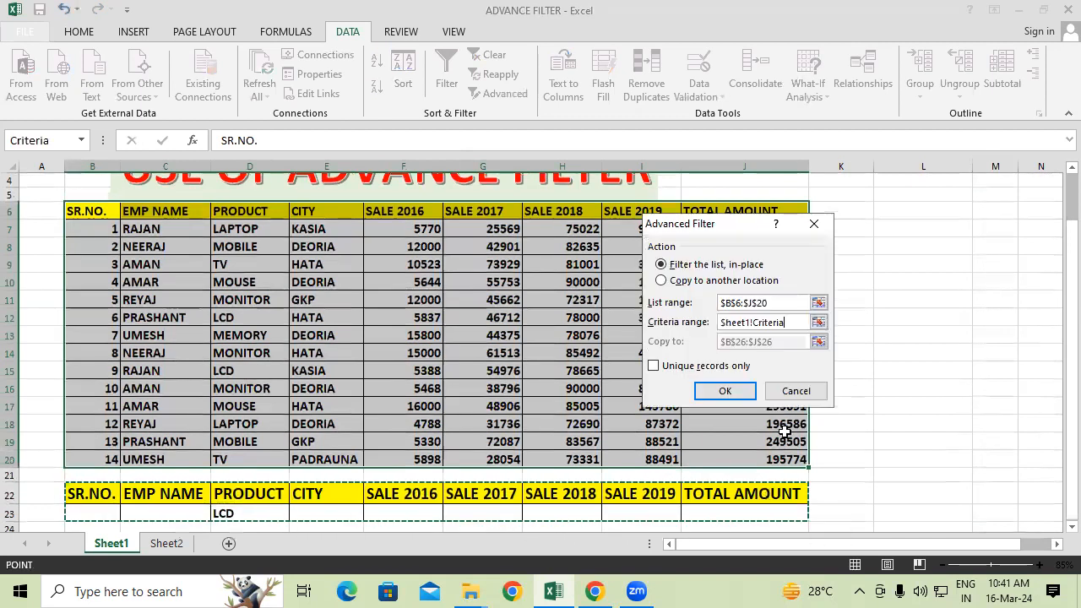
pyautogui.click(724, 390)
# Undo the in-place LCD filter to bring back all sales records.
pyautogui.click(804, 419)
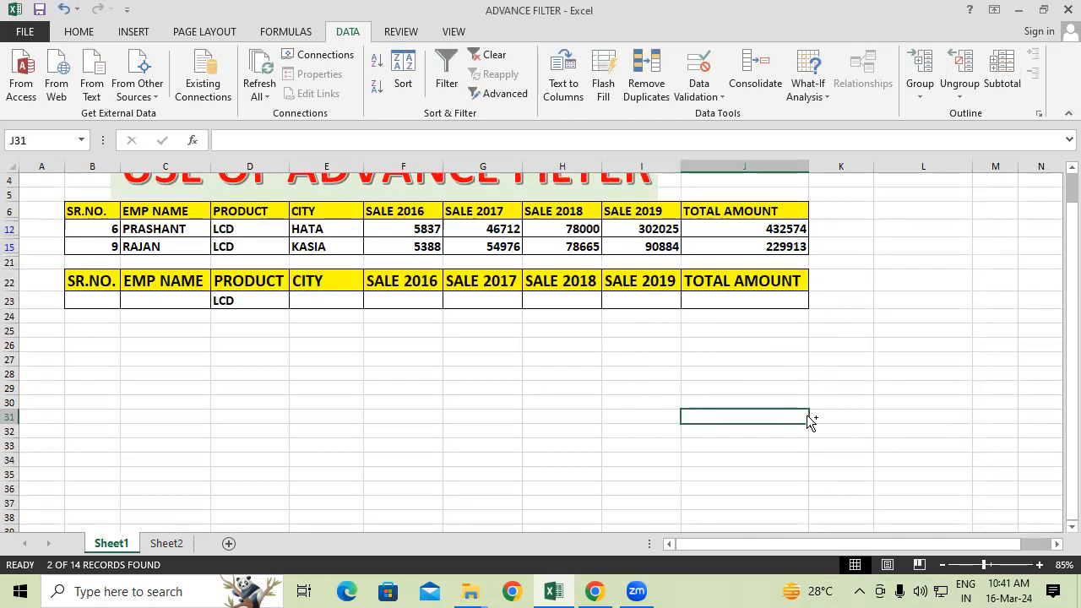
pyautogui.hotkey('ctrl', 'z')
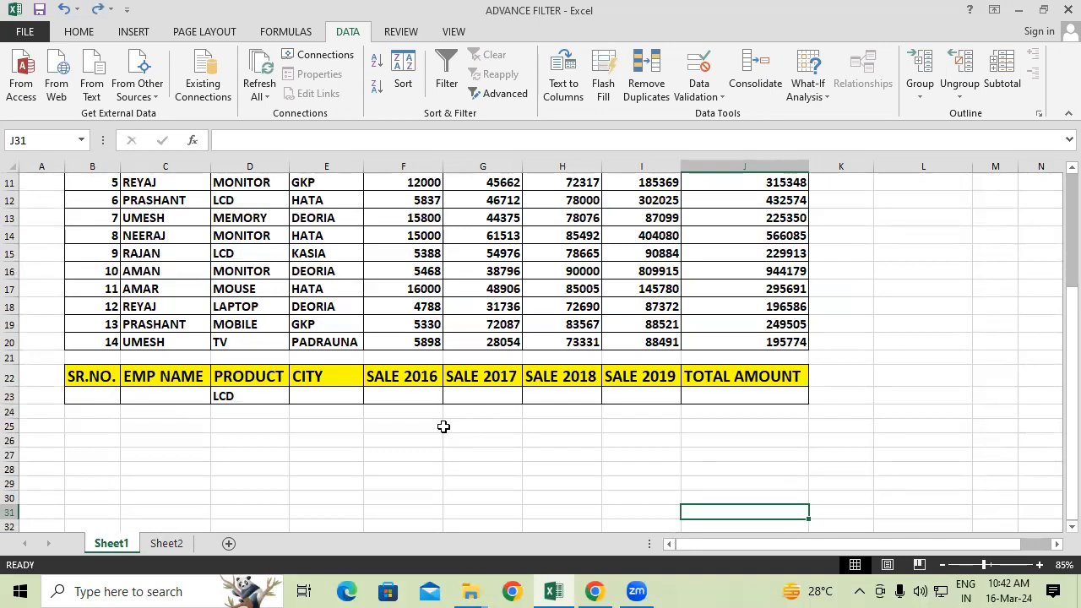
pyautogui.scroll(2, 443, 427)
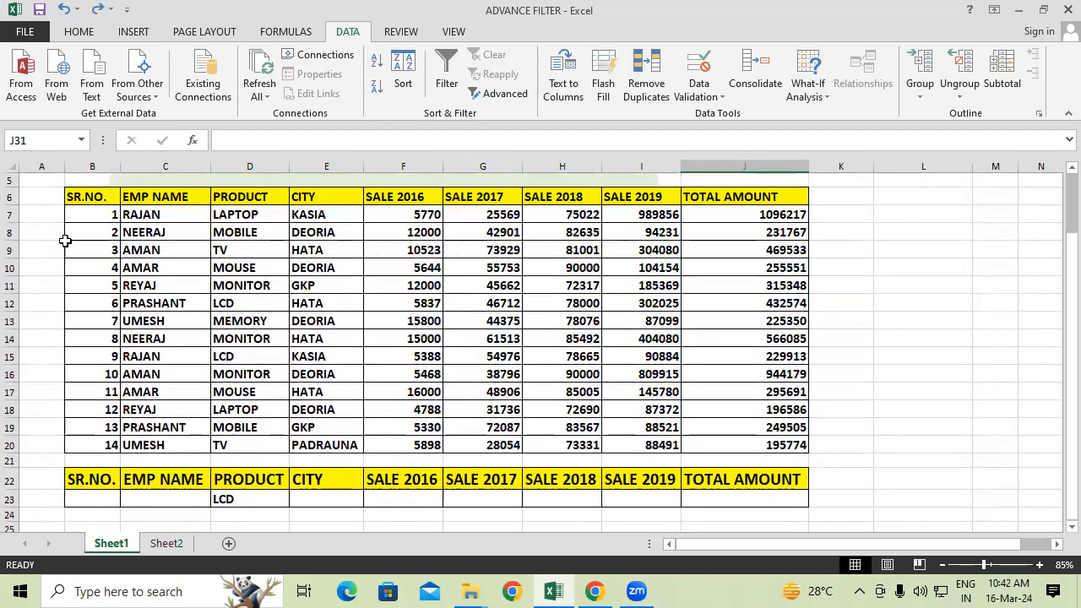
# Open Advanced Filter for the sales table B6:J20 and choose to copy the LCD results to another location.
pyautogui.moveTo(99, 196); pyautogui.dragTo(773, 443)
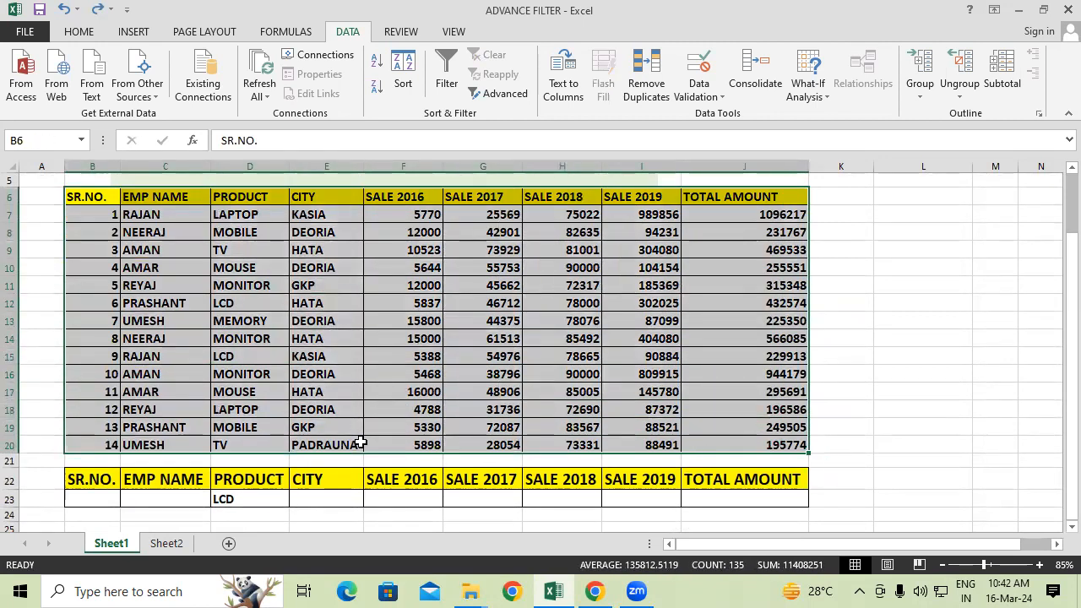
pyautogui.click(521, 97)
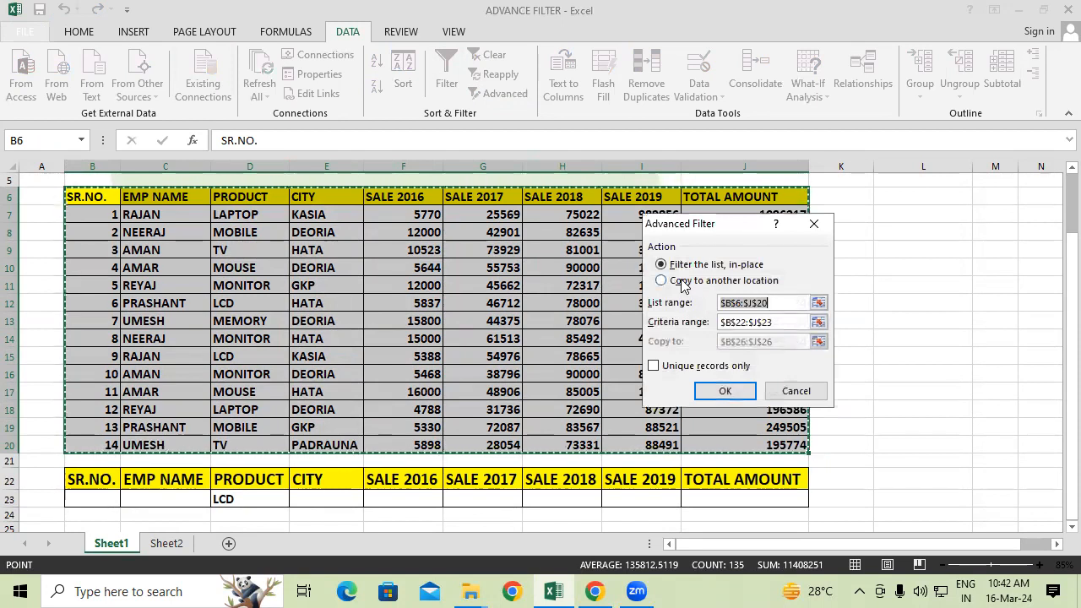
pyautogui.click(684, 282)
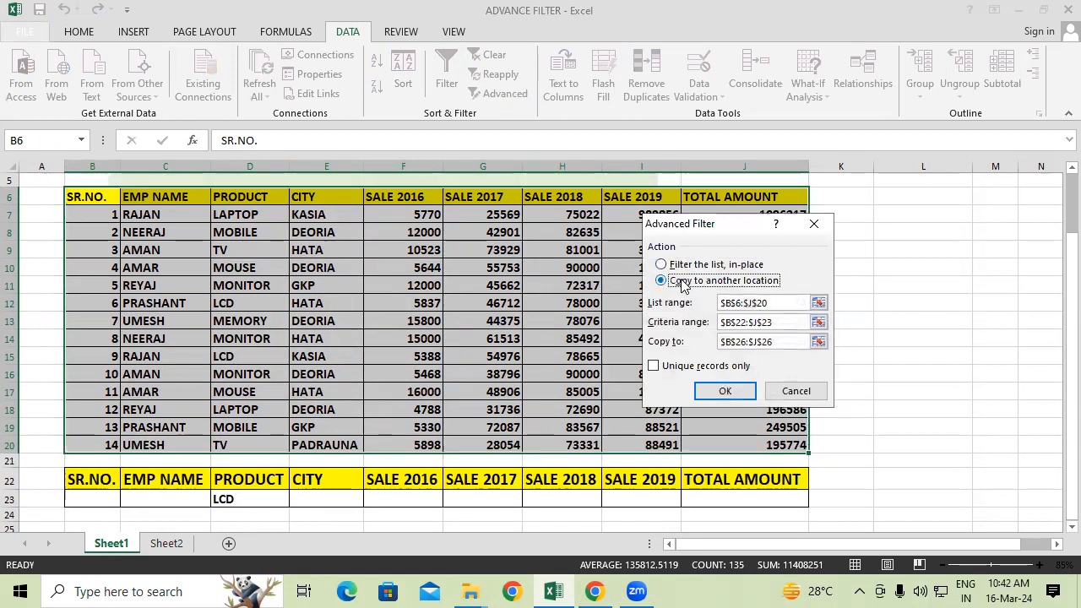
# Clear the existing criteria range and copy-to destination in Advanced Filter.
pyautogui.click(799, 321)
pyautogui.press('BackSpace')
pyautogui.press('BackSpace')
pyautogui.press('BackSpace')
pyautogui.press('BackSpace')
pyautogui.press('BackSpace')
pyautogui.press('BackSpace')
pyautogui.press('BackSpace')
pyautogui.press('BackSpace')
pyautogui.press('BackSpace')
pyautogui.press('BackSpace')
pyautogui.press('BackSpace')
pyautogui.scroll(-1, 783, 341)
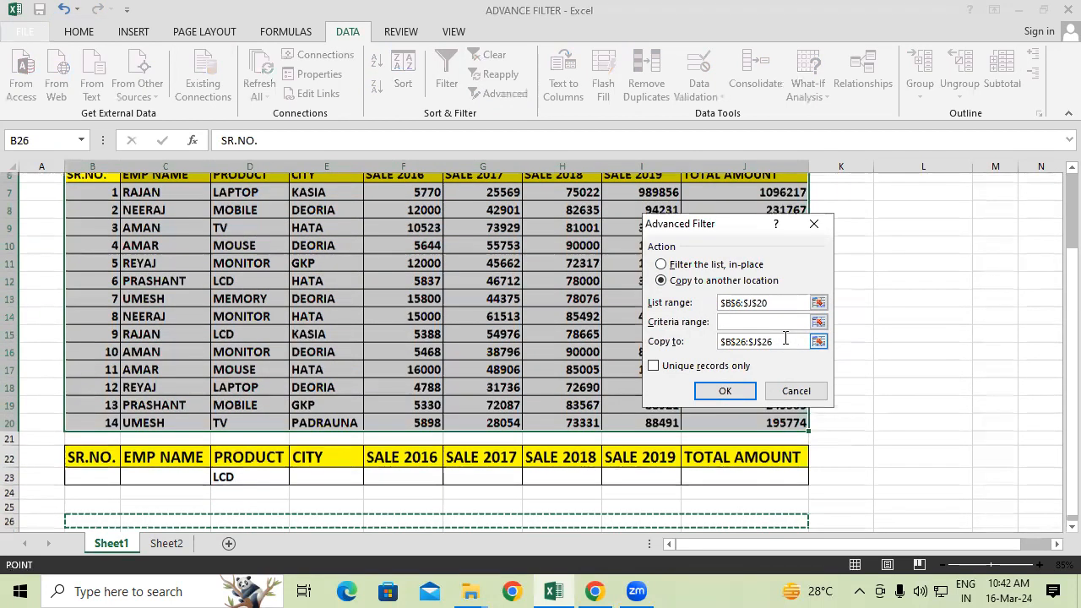
pyautogui.click(784, 341)
pyautogui.press('BackSpace')
pyautogui.press('BackSpace')
pyautogui.press('BackSpace')
pyautogui.press('BackSpace')
pyautogui.press('BackSpace')
pyautogui.press('BackSpace')
pyautogui.press('BackSpace')
pyautogui.press('BackSpace')
pyautogui.press('BackSpace')
pyautogui.press('BackSpace')
pyautogui.press('BackSpace')
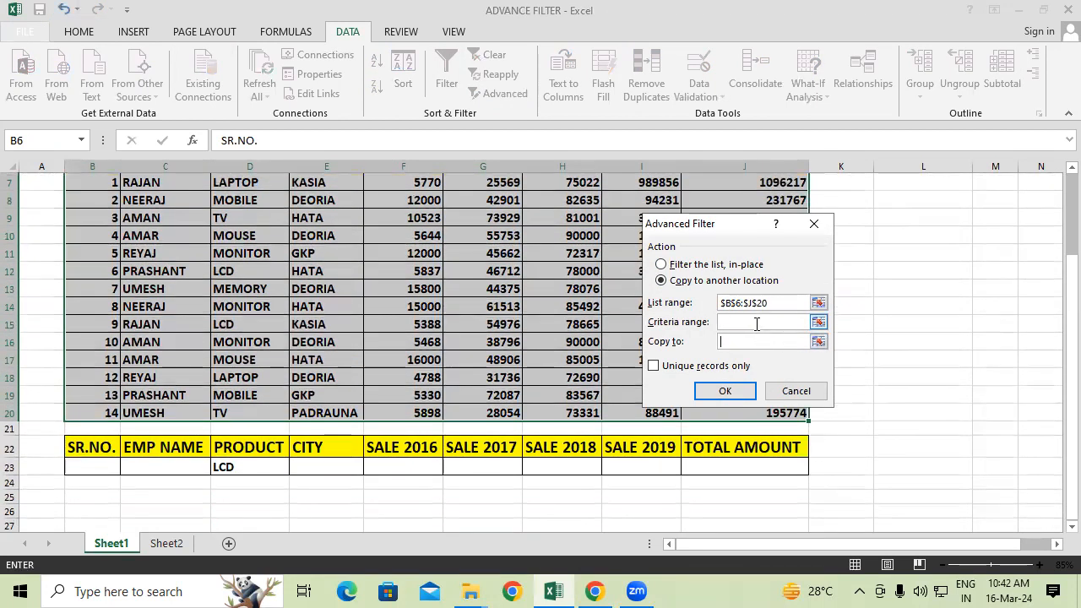
# Set B22:J23 as the criteria range and B26 as the destination, and extract the LCD records there.
pyautogui.click(756, 324)
pyautogui.moveTo(67, 450); pyautogui.dragTo(723, 476)
pyautogui.click(716, 343)
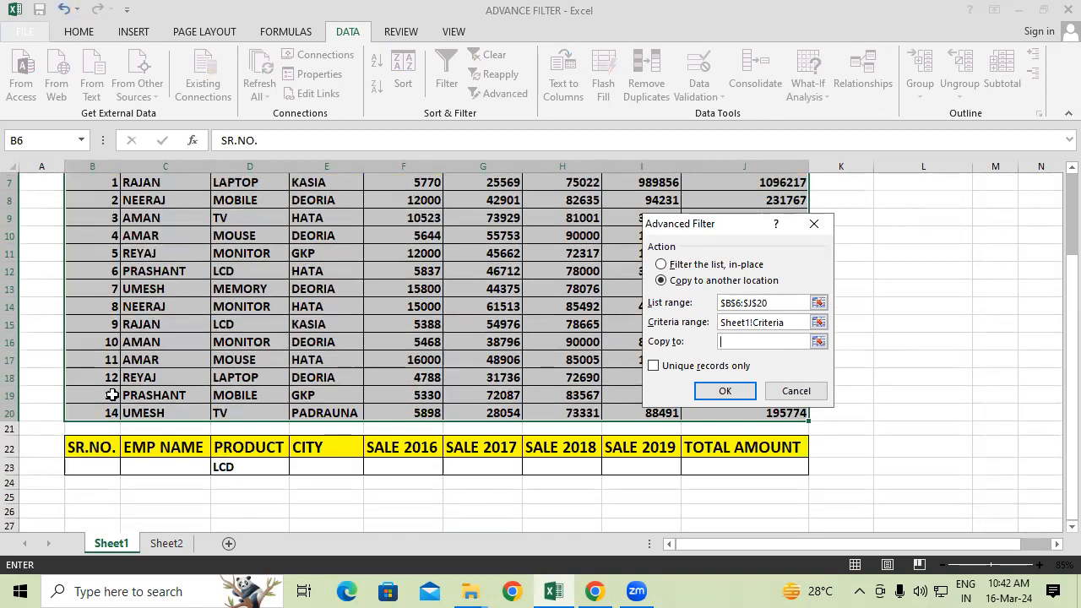
pyautogui.scroll(-2, 139, 396)
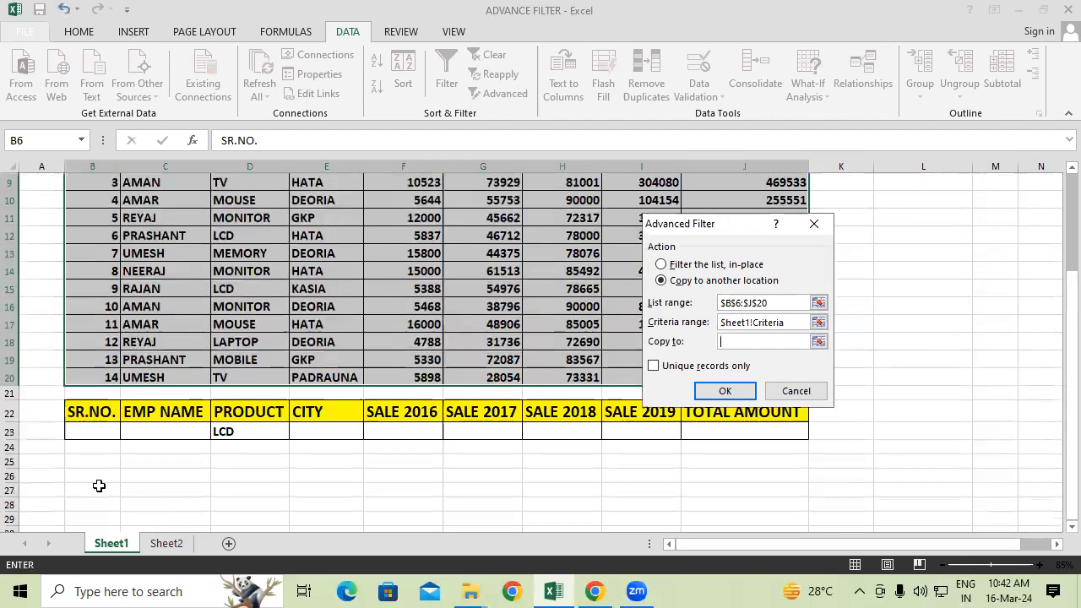
pyautogui.click(104, 477)
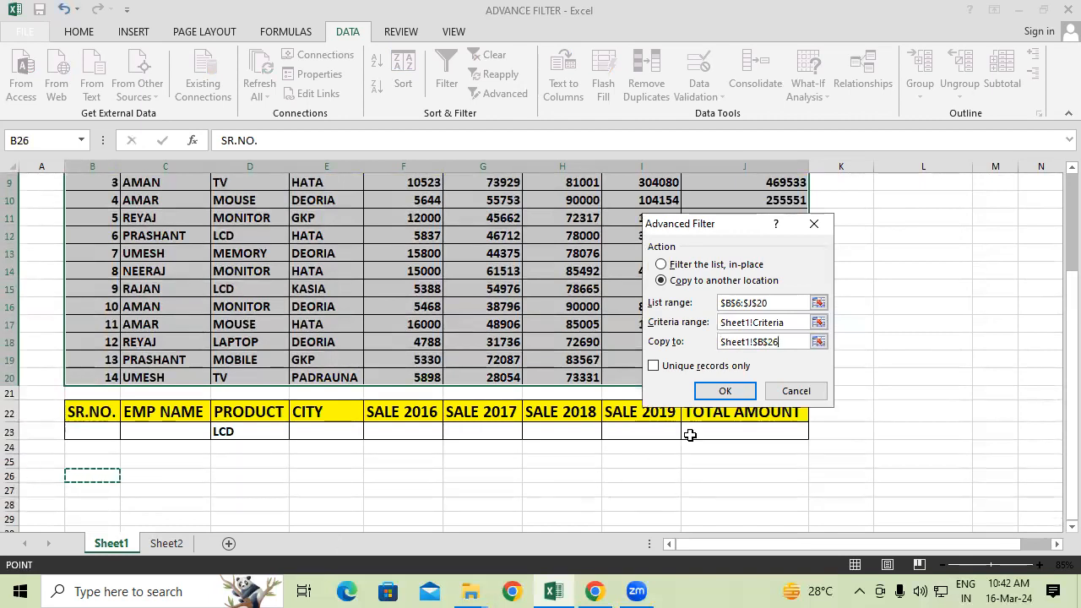
pyautogui.click(725, 391)
pyautogui.scroll(-3, 697, 473)
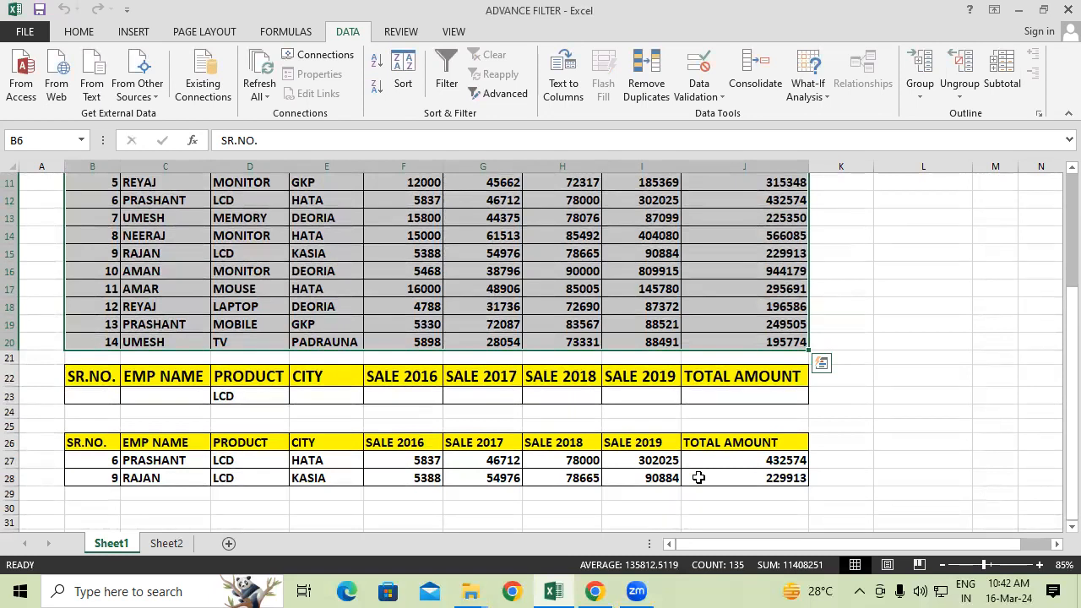
# Clear all contents and formatting of the extracted LCD records in A26:K31.
pyautogui.moveTo(36, 442); pyautogui.dragTo(308, 507)
pyautogui.click(85, 33)
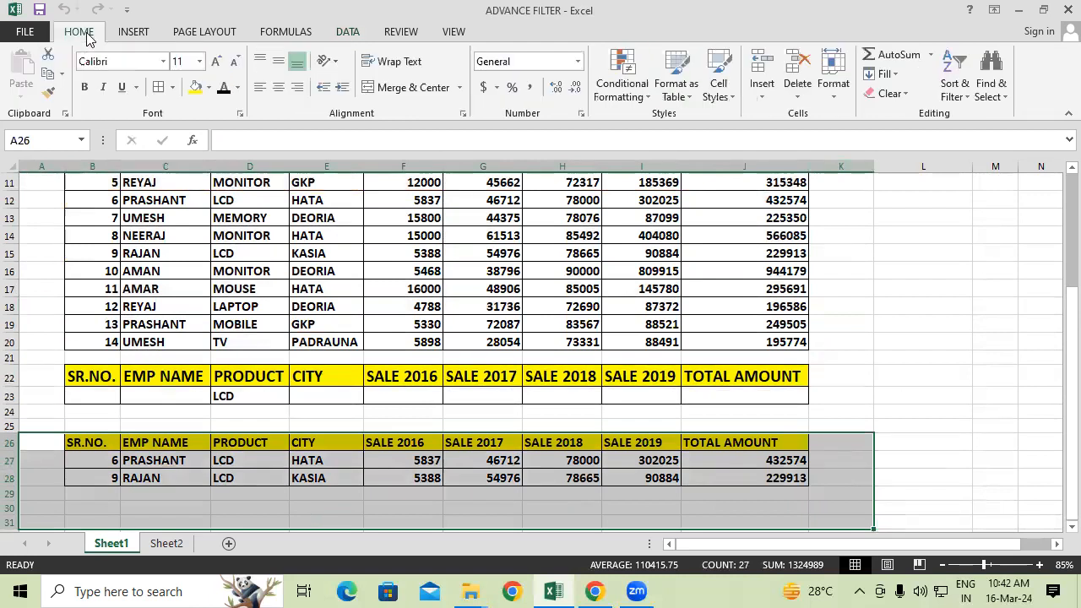
pyautogui.click(891, 92)
pyautogui.click(899, 113)
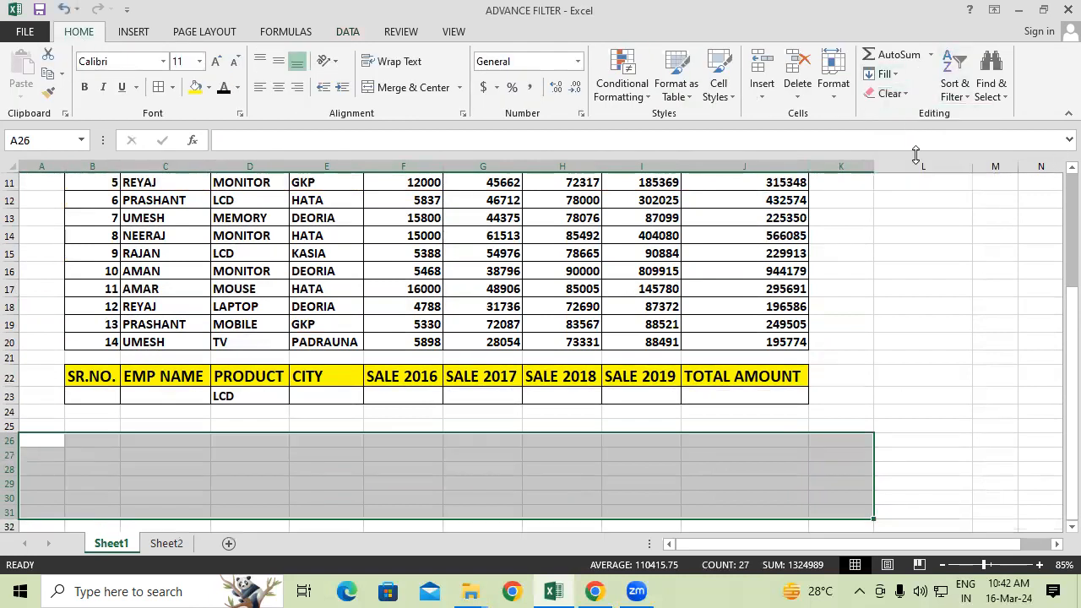
pyautogui.click(954, 342)
# Delete the LCD criterion from the PRODUCT cell D23.
pyautogui.scroll(2, 558, 478)
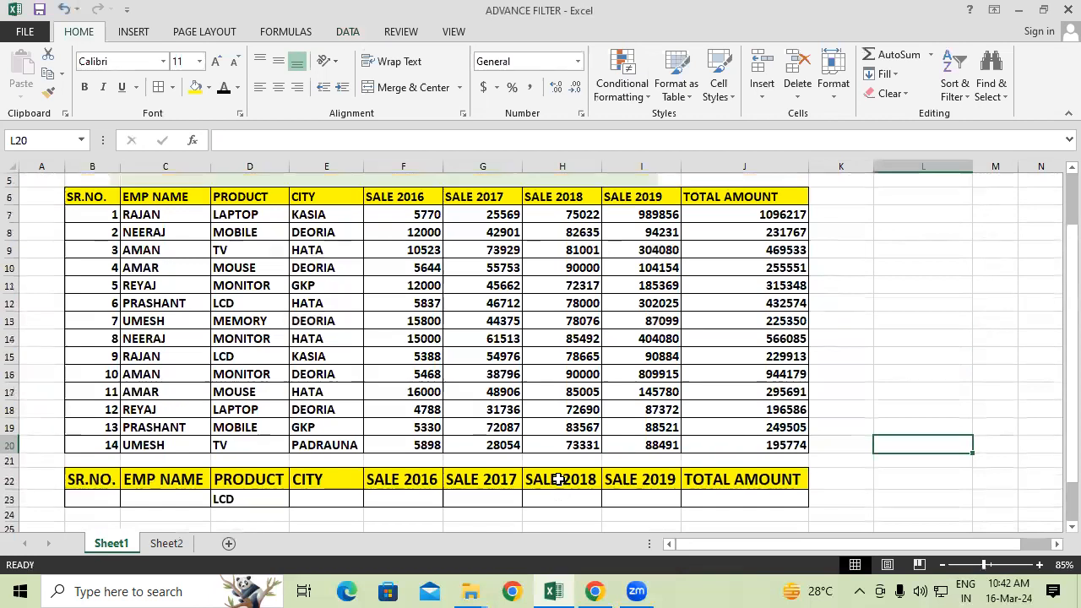
pyautogui.moveTo(316, 211); pyautogui.dragTo(321, 302)
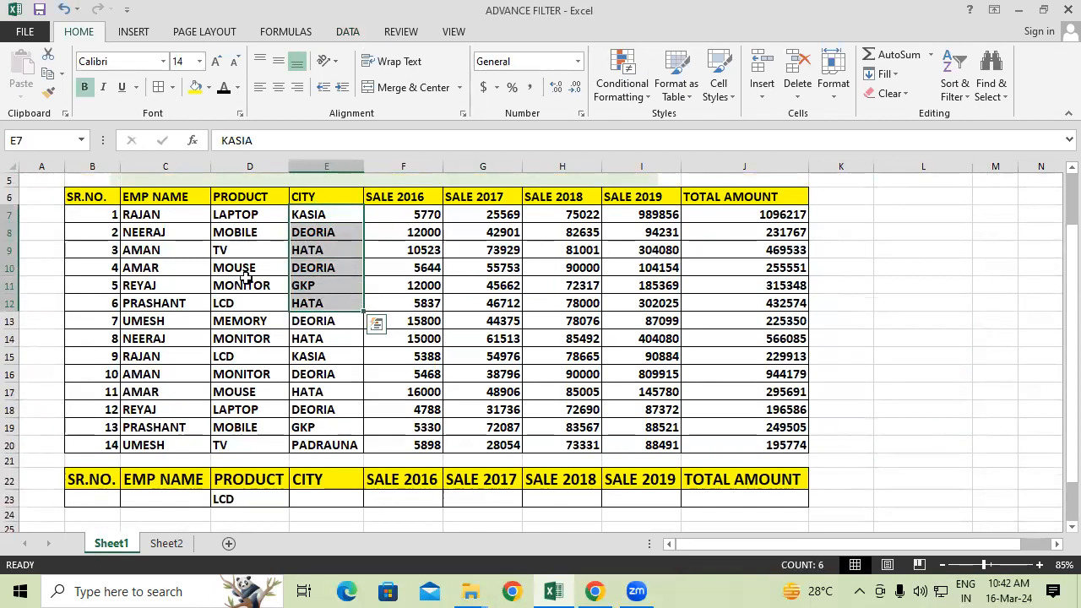
pyautogui.scroll(-1, 133, 318)
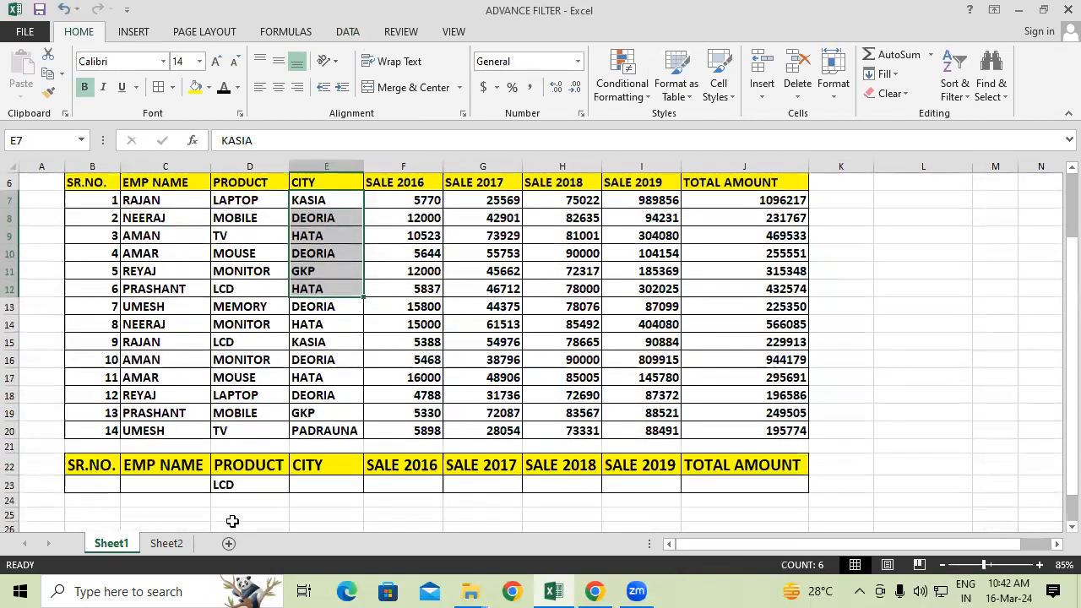
pyautogui.click(241, 488)
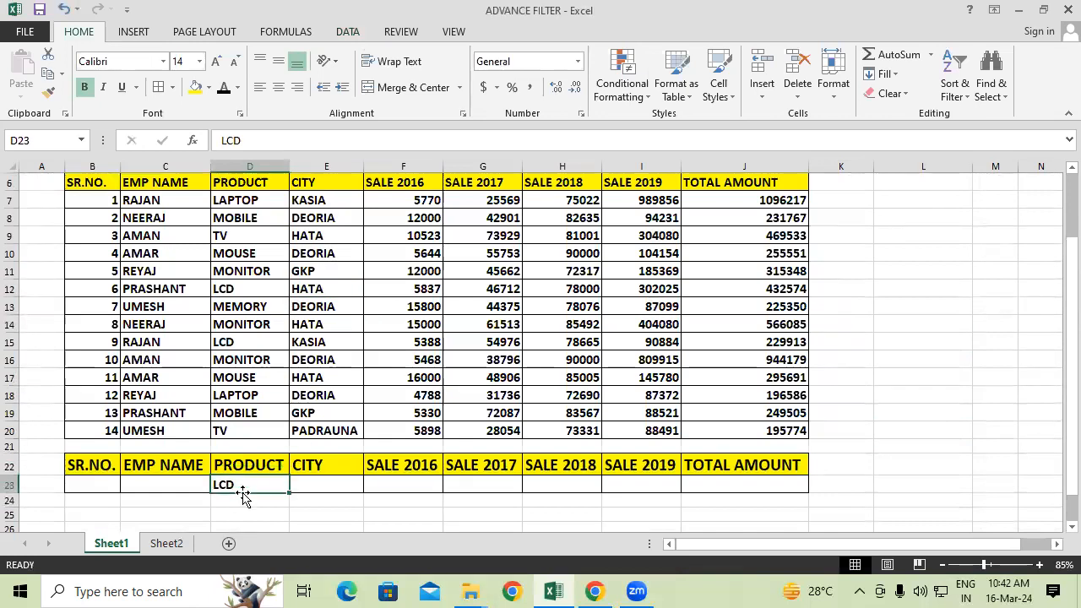
pyautogui.press('Delete')
pyautogui.click(912, 483)
pyautogui.scroll(1, 737, 447)
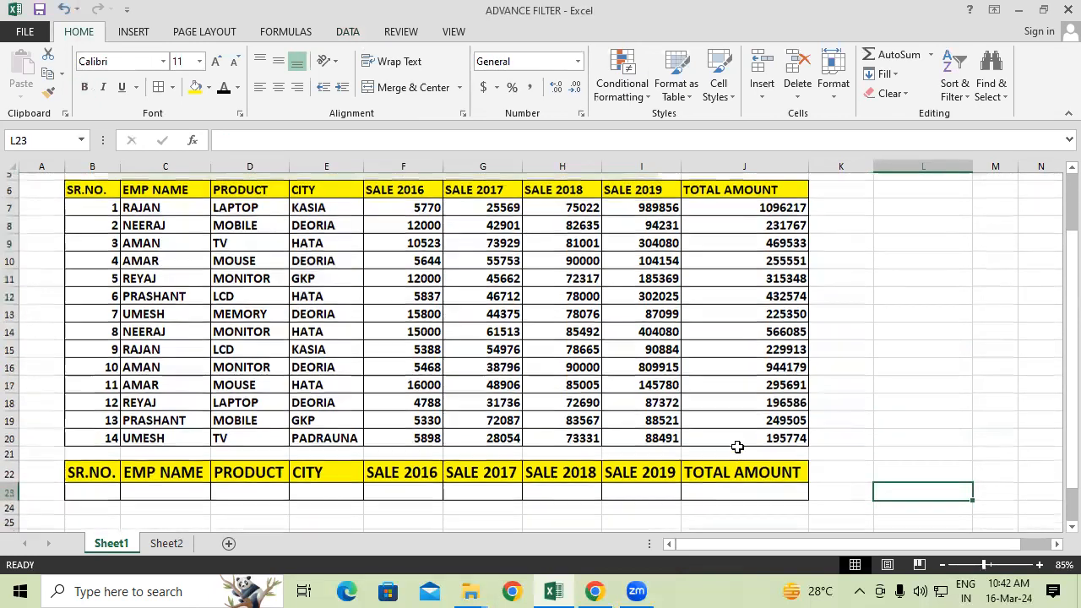
# Enter the criterion =">10000" in F23 under the SALE 2016 header of the criteria table.
pyautogui.moveTo(424, 215); pyautogui.dragTo(424, 427)
pyautogui.click(933, 402)
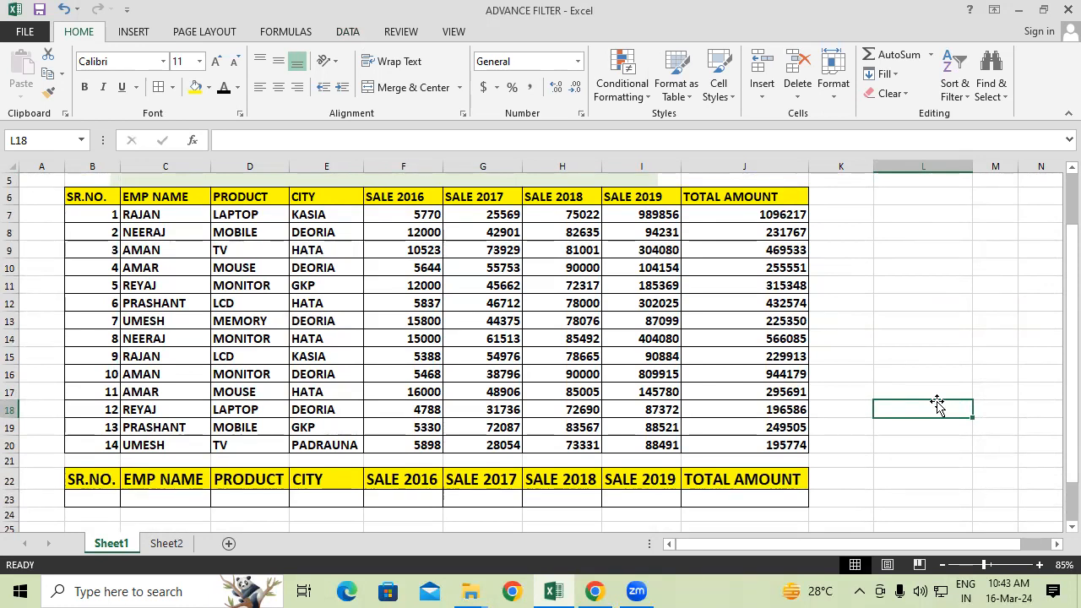
pyautogui.click(406, 495)
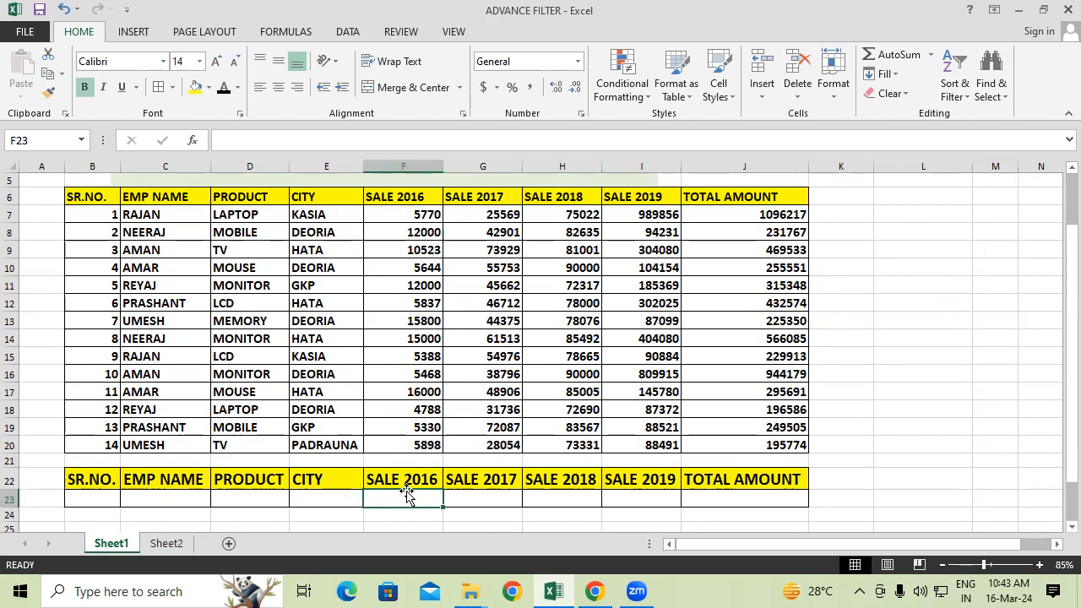
pyautogui.write('=')
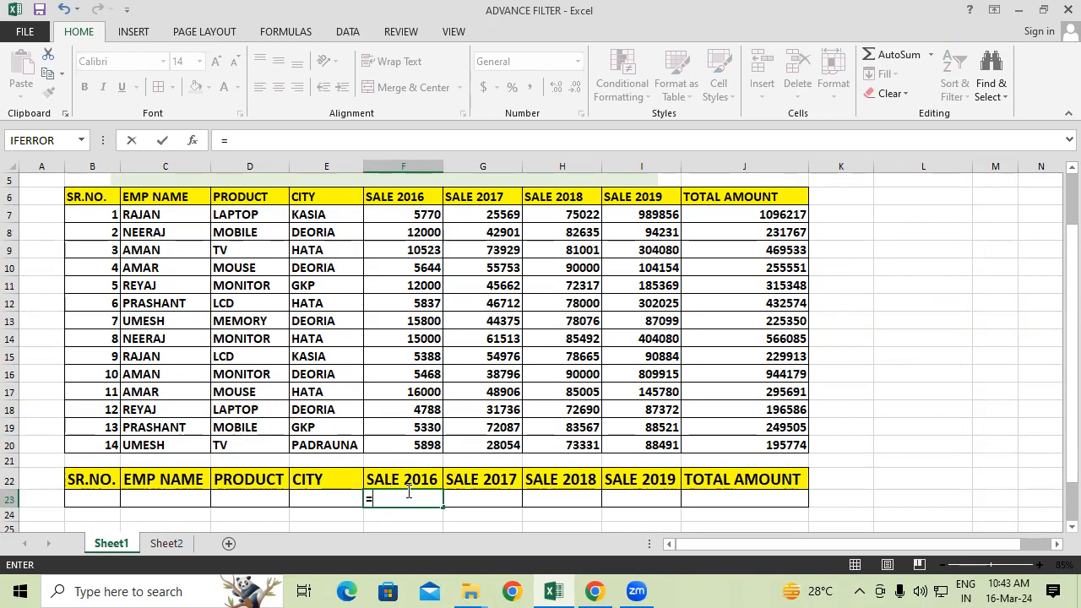
pyautogui.write('">10000')
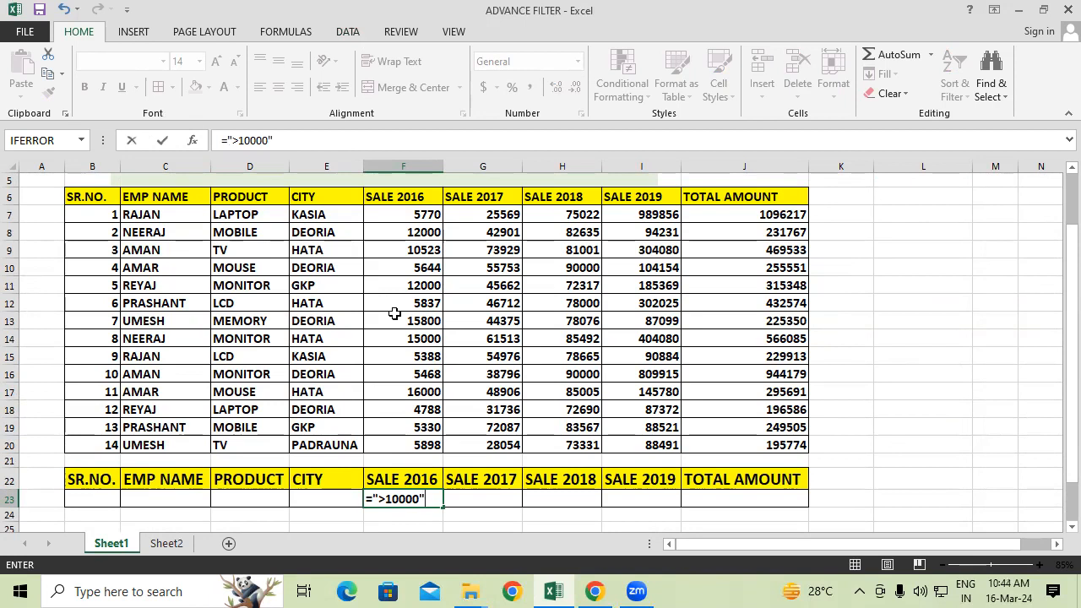
pyautogui.press('Return')
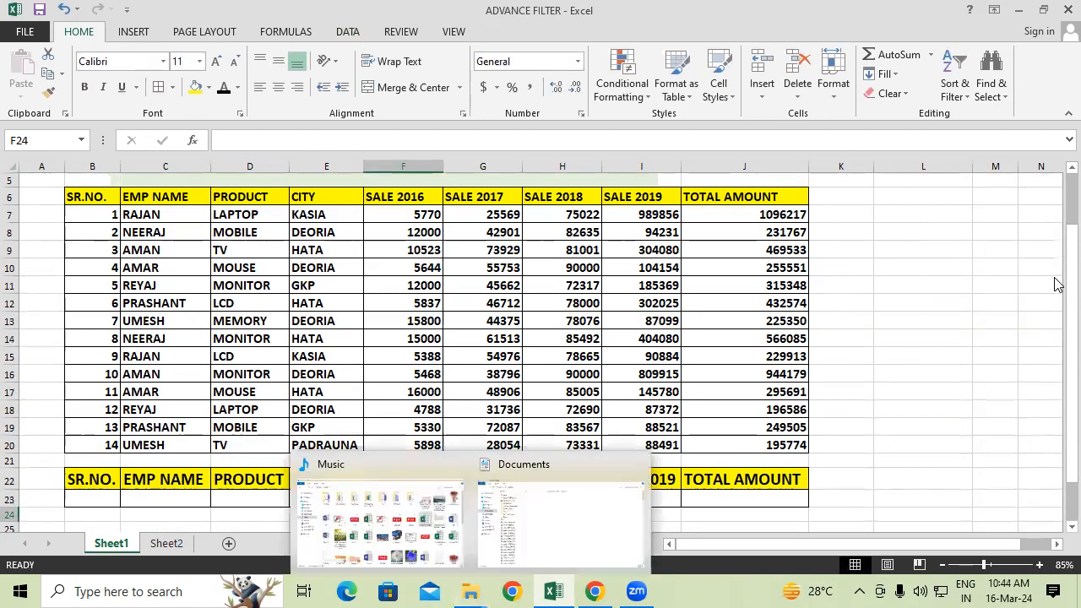
pyautogui.click(913, 303)
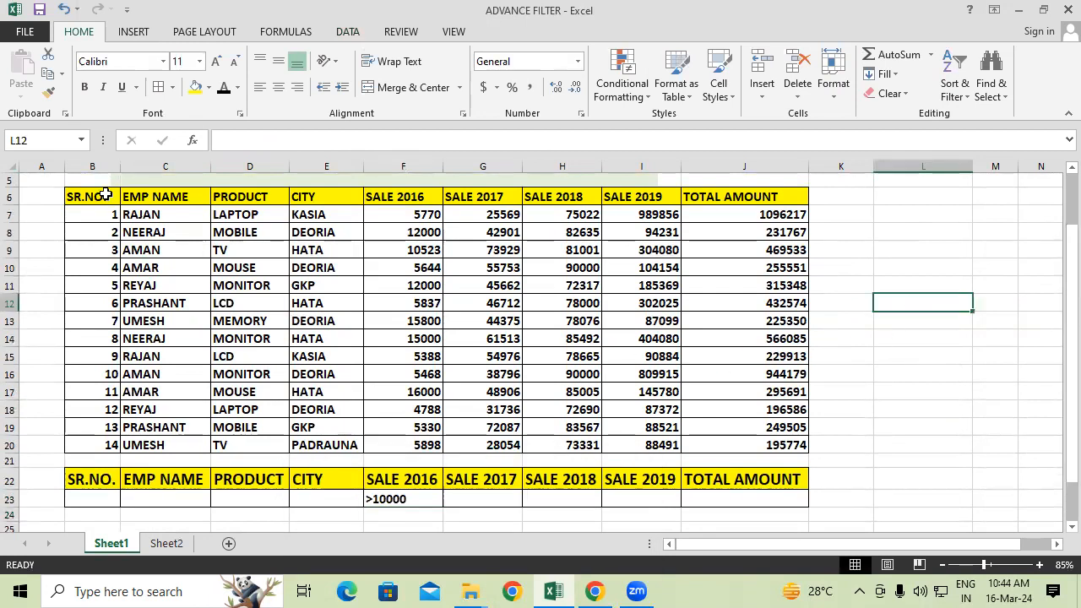
# Open Advanced Filter with the sales table B6:J20 as the list range.
pyautogui.moveTo(104, 195); pyautogui.dragTo(758, 450)
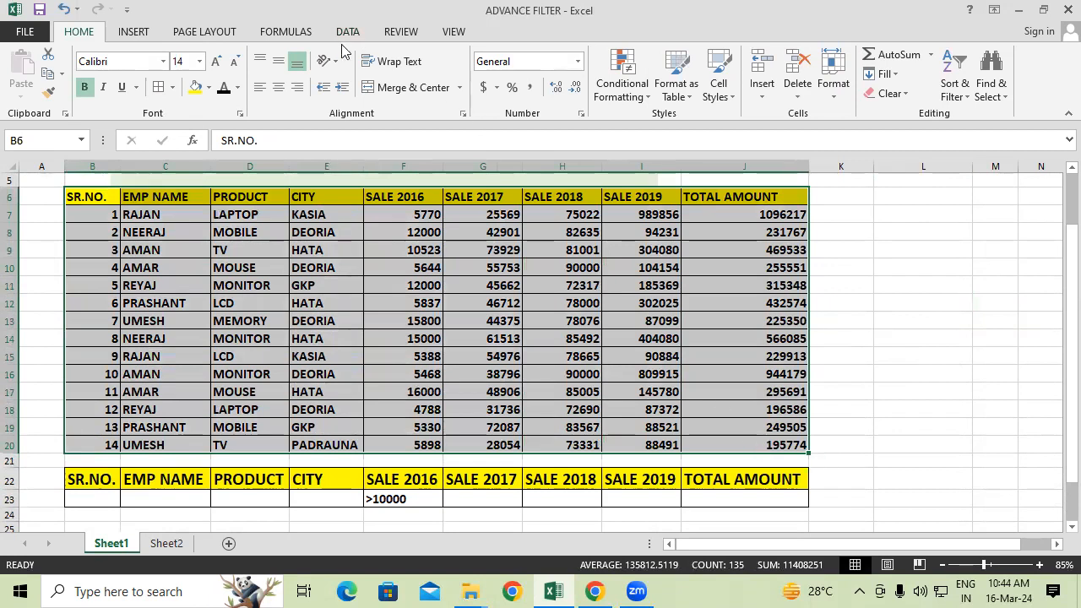
pyautogui.click(349, 36)
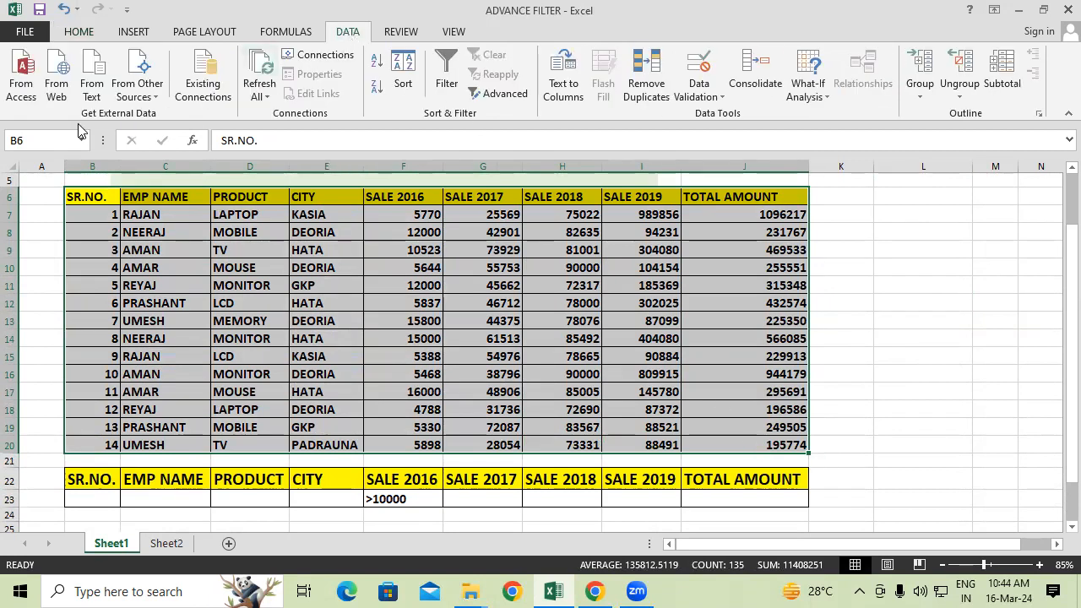
pyautogui.click(498, 93)
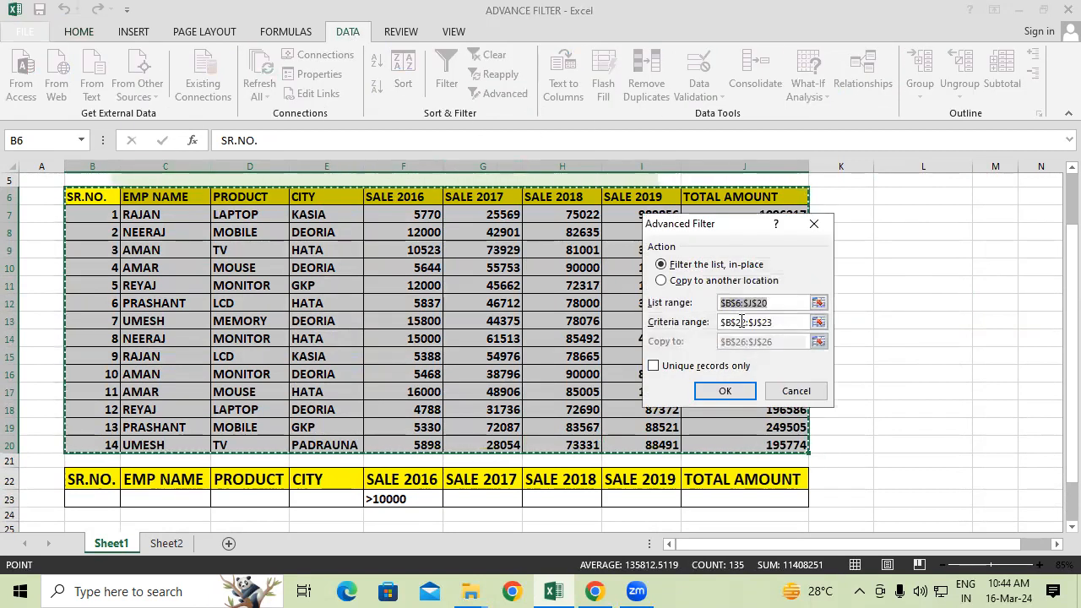
# Re-enter B22:J23 as the criteria range and filter the table in place for 2016 sales above 10000.
pyautogui.click(793, 321)
pyautogui.press('BackSpace')
pyautogui.press('BackSpace')
pyautogui.press('BackSpace')
pyautogui.press('BackSpace')
pyautogui.press('BackSpace')
pyautogui.press('BackSpace')
pyautogui.press('BackSpace')
pyautogui.press('BackSpace')
pyautogui.press('BackSpace')
pyautogui.press('BackSpace')
pyautogui.press('BackSpace')
pyautogui.moveTo(109, 473); pyautogui.dragTo(708, 500)
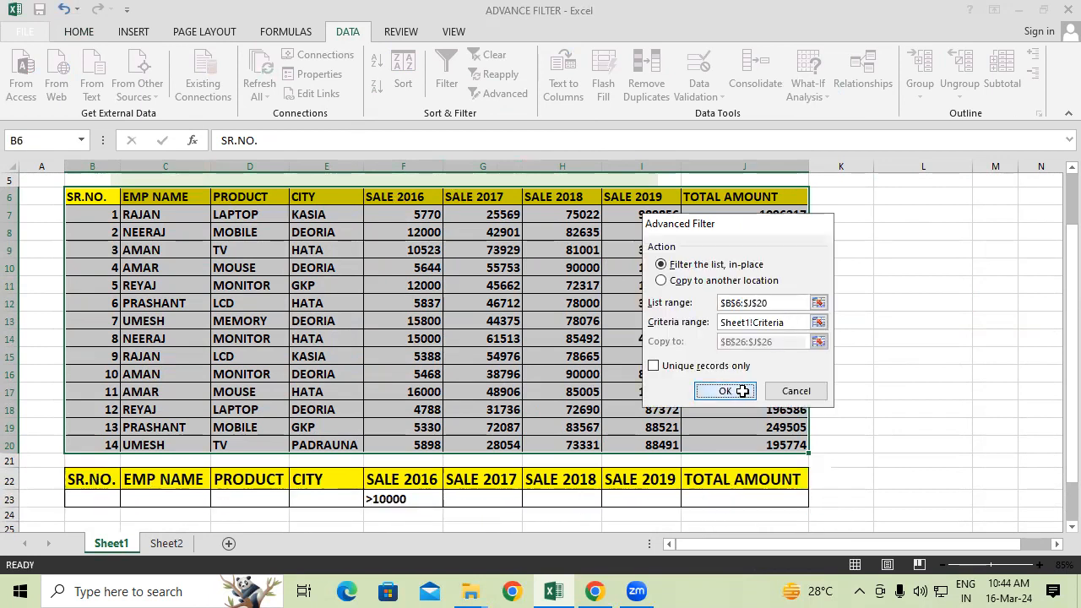
pyautogui.click(726, 391)
pyautogui.click(652, 458)
pyautogui.scroll(1, 652, 458)
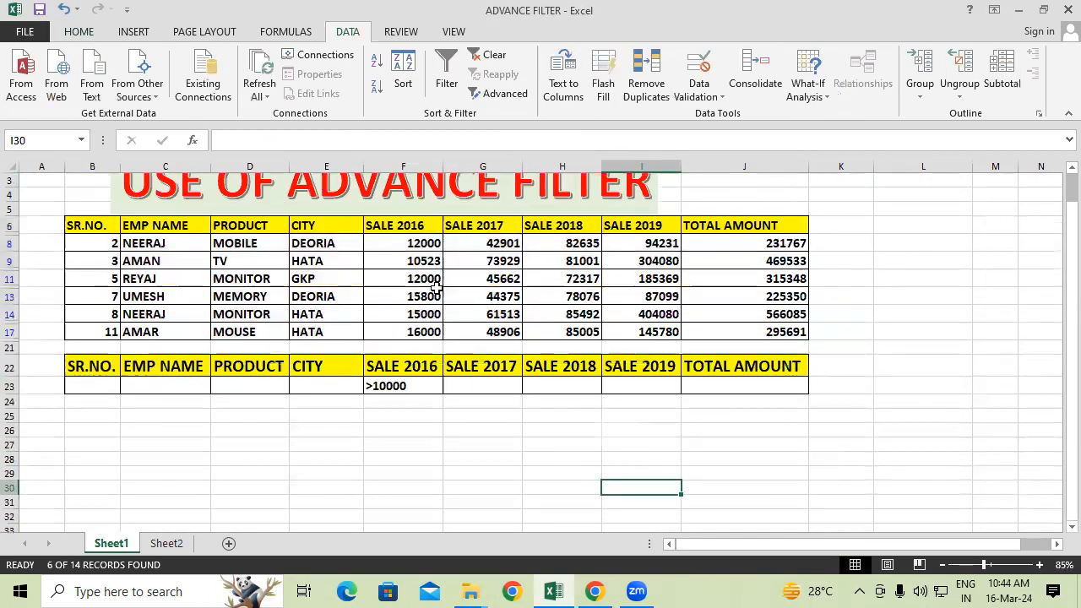
# Undo the in-place SALE 2016 filter to bring back all sales records.
pyautogui.moveTo(414, 243); pyautogui.dragTo(414, 329)
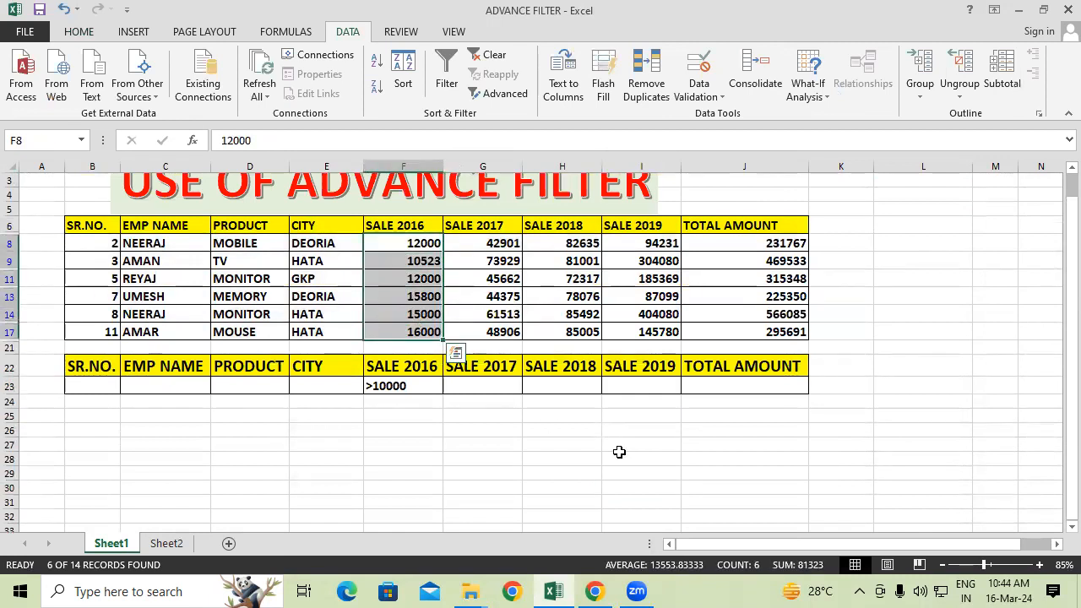
pyautogui.click(639, 455)
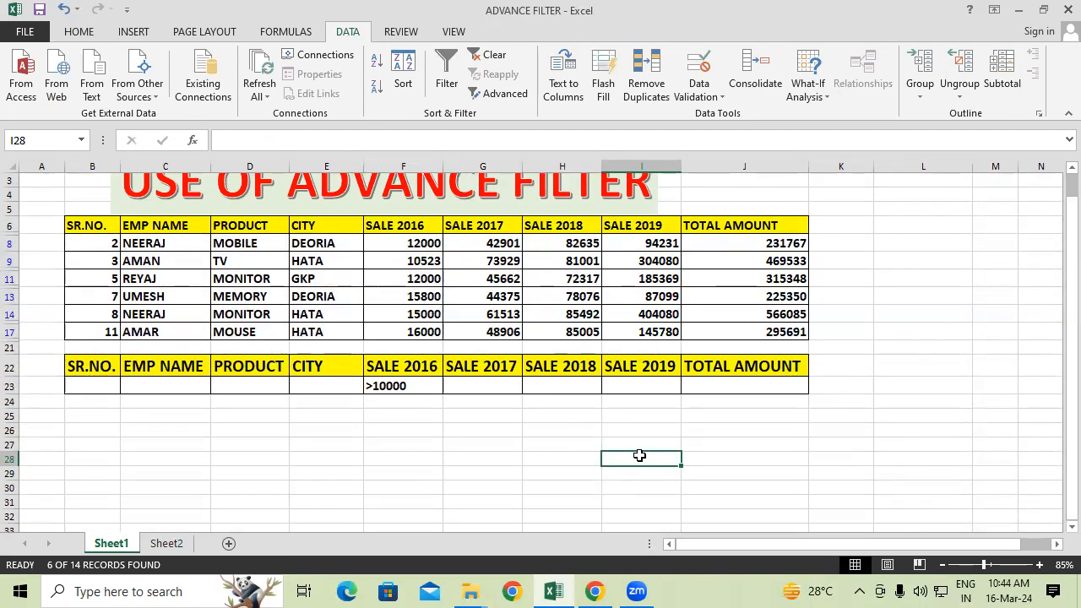
pyautogui.hotkey('ctrl', 'z')
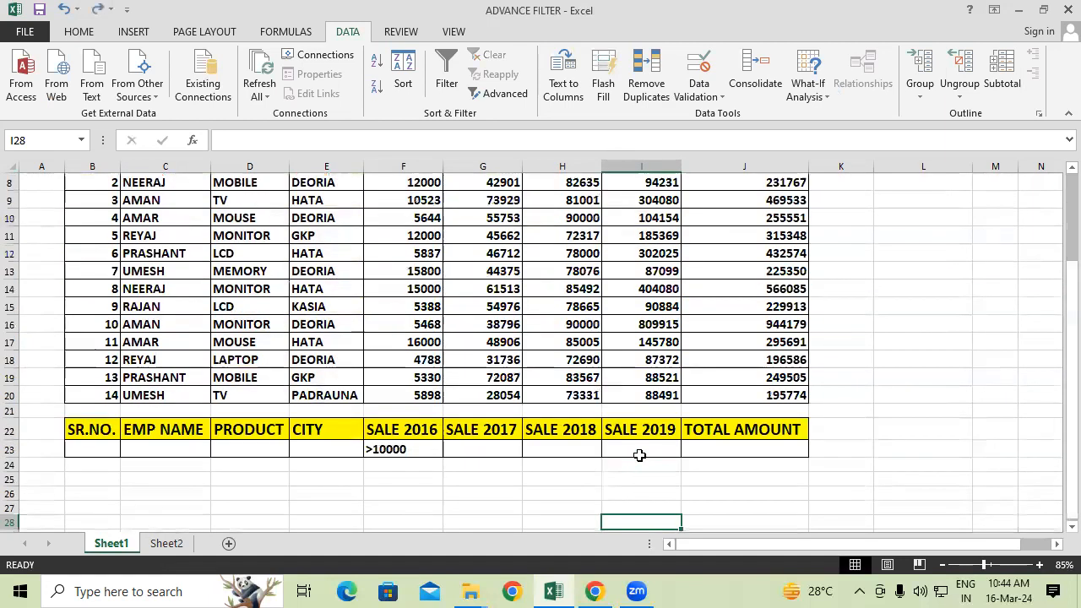
pyautogui.click(960, 437)
# Select the full sales table B6:J20 again and reopen Advanced Filter for it.
pyautogui.scroll(2, 859, 381)
pyautogui.moveTo(93, 184); pyautogui.dragTo(724, 430)
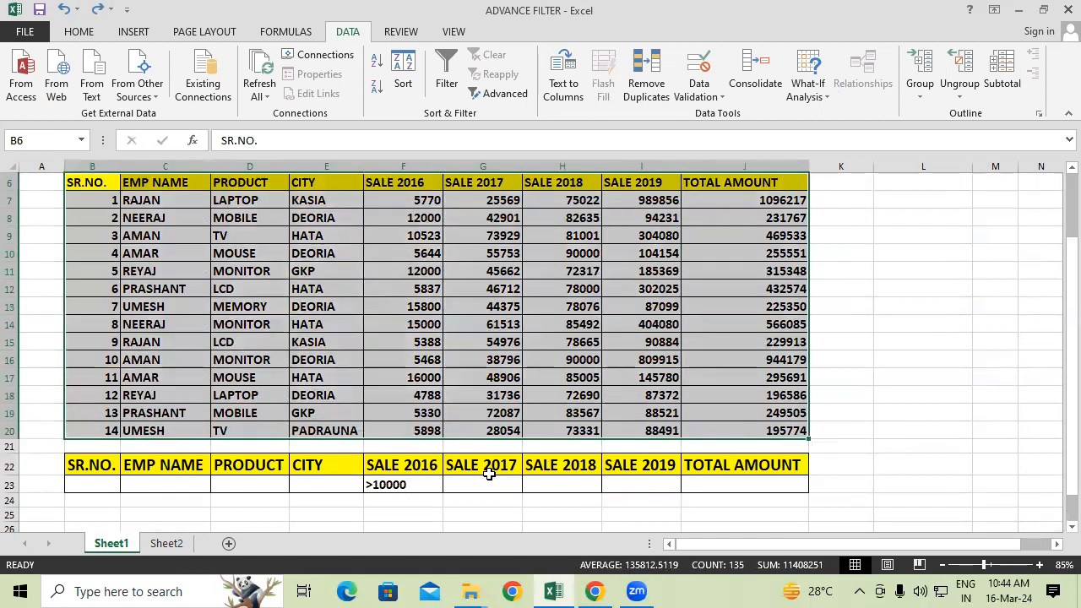
pyautogui.click(498, 93)
# Replace the criteria range with the criteria table B22:J23.
pyautogui.click(798, 322)
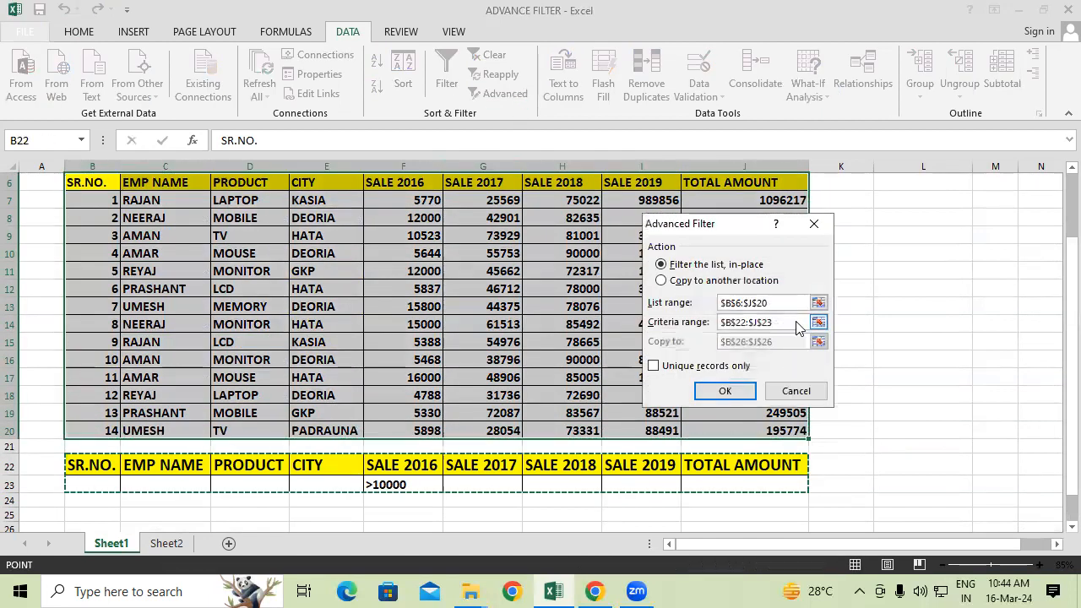
pyautogui.press('BackSpace')
pyautogui.press('BackSpace')
pyautogui.press('BackSpace')
pyautogui.press('BackSpace')
pyautogui.press('BackSpace')
pyautogui.press('BackSpace')
pyautogui.press('BackSpace')
pyautogui.press('BackSpace')
pyautogui.press('BackSpace')
pyautogui.press('BackSpace')
pyautogui.press('BackSpace')
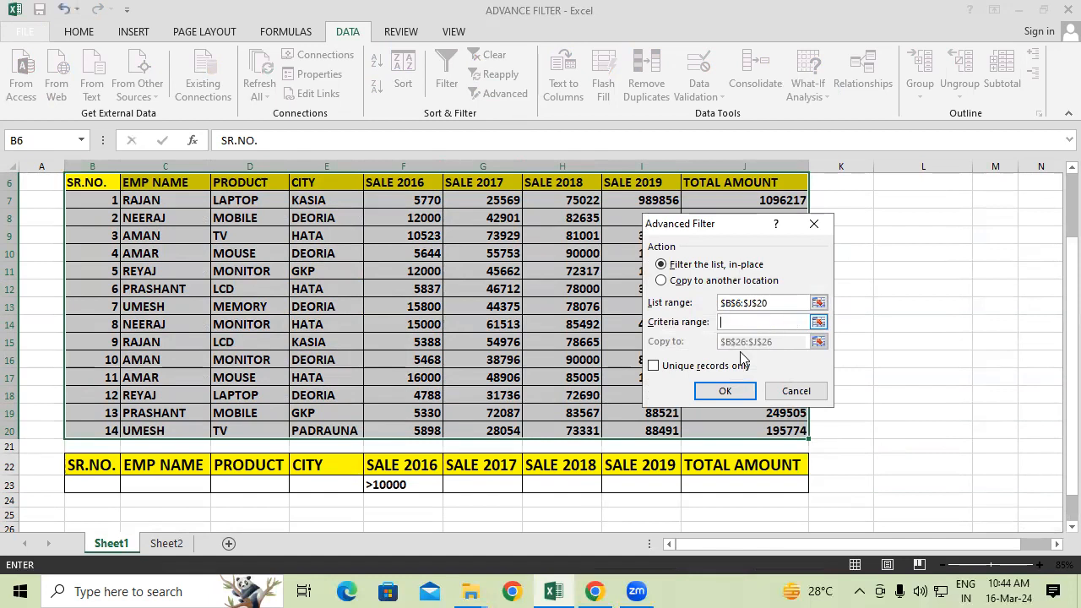
pyautogui.click(90, 478)
pyautogui.moveTo(91, 478); pyautogui.dragTo(246, 492)
pyautogui.moveTo(92, 464); pyautogui.dragTo(733, 482)
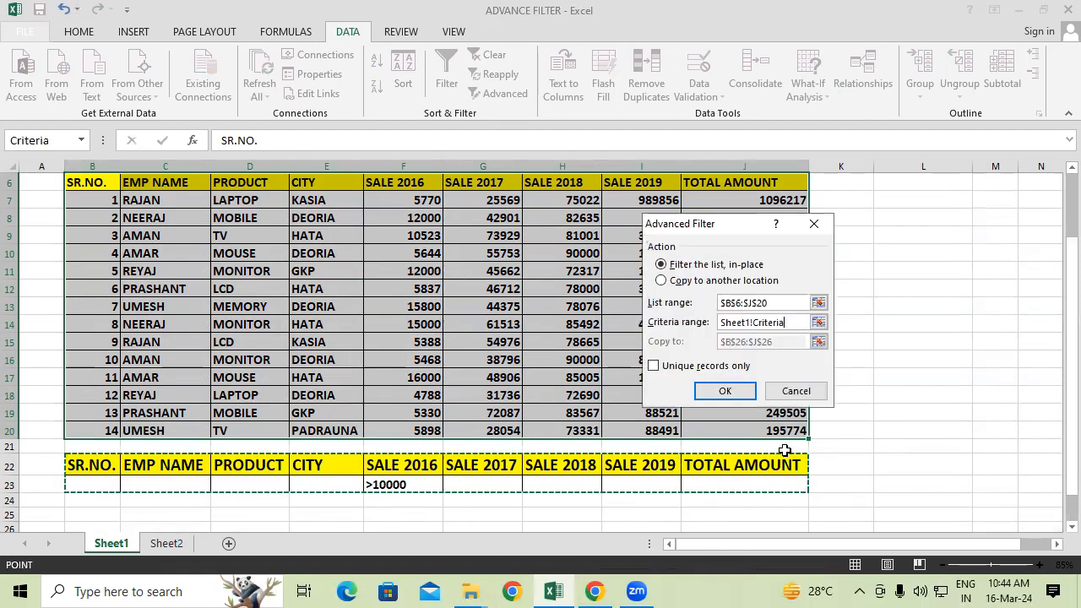
# Choose to copy the results to another location and clear the old destination B26:J26.
pyautogui.click(669, 282)
pyautogui.click(796, 341)
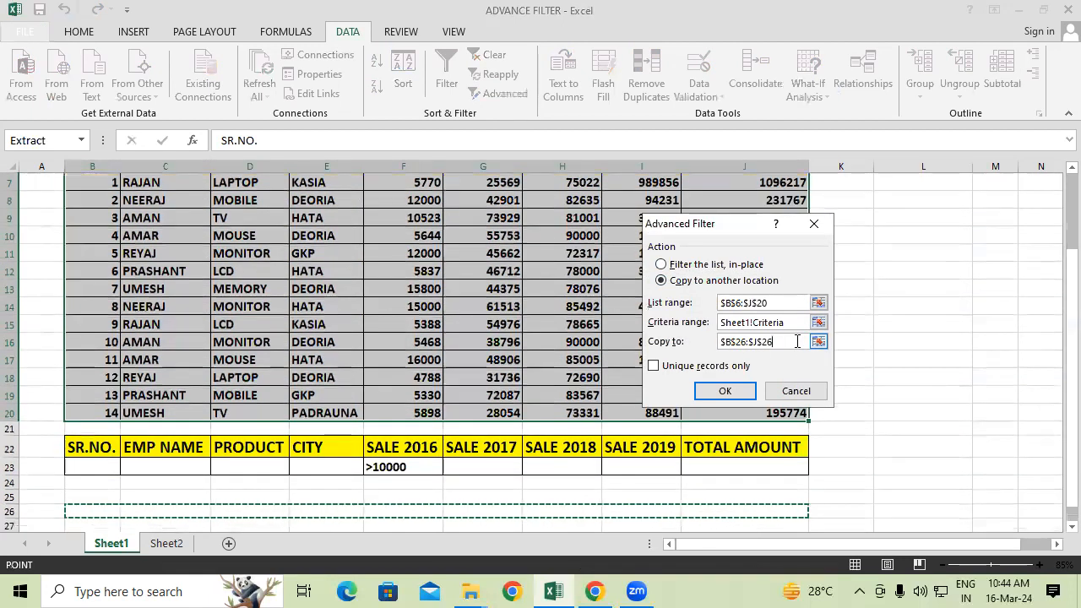
pyautogui.click(787, 344)
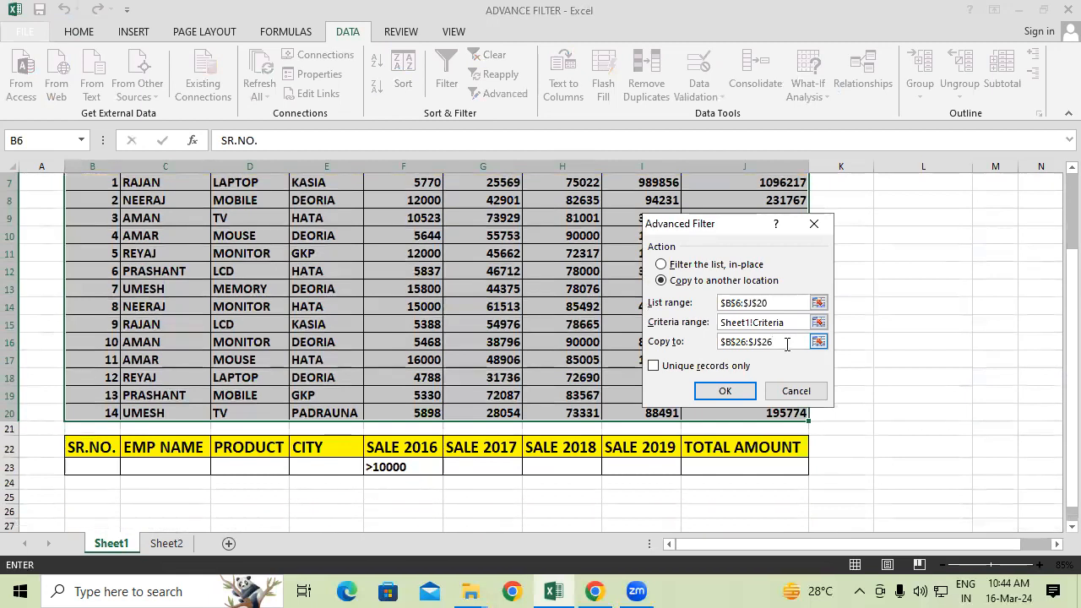
pyautogui.press('BackSpace')
pyautogui.press('BackSpace')
pyautogui.press('BackSpace')
pyautogui.press('BackSpace')
pyautogui.press('BackSpace')
pyautogui.press('BackSpace')
pyautogui.press('BackSpace')
pyautogui.press('BackSpace')
pyautogui.press('BackSpace')
pyautogui.press('BackSpace')
pyautogui.press('BackSpace')
# Set B25 as the destination and extract the records with 2016 sales above 10000 there.
pyautogui.click(710, 394)
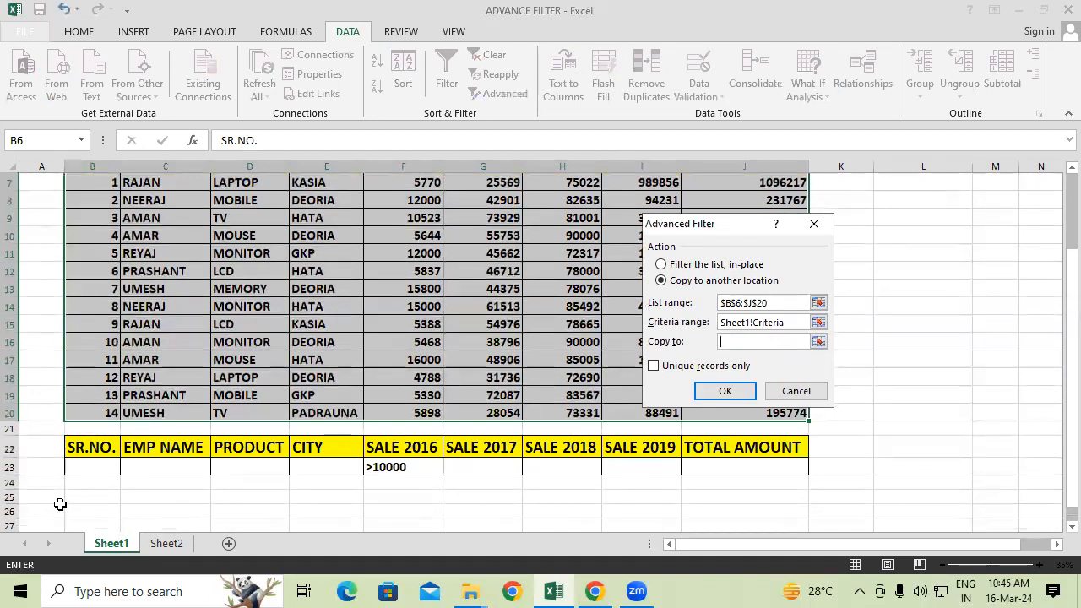
pyautogui.click(78, 497)
pyautogui.click(726, 394)
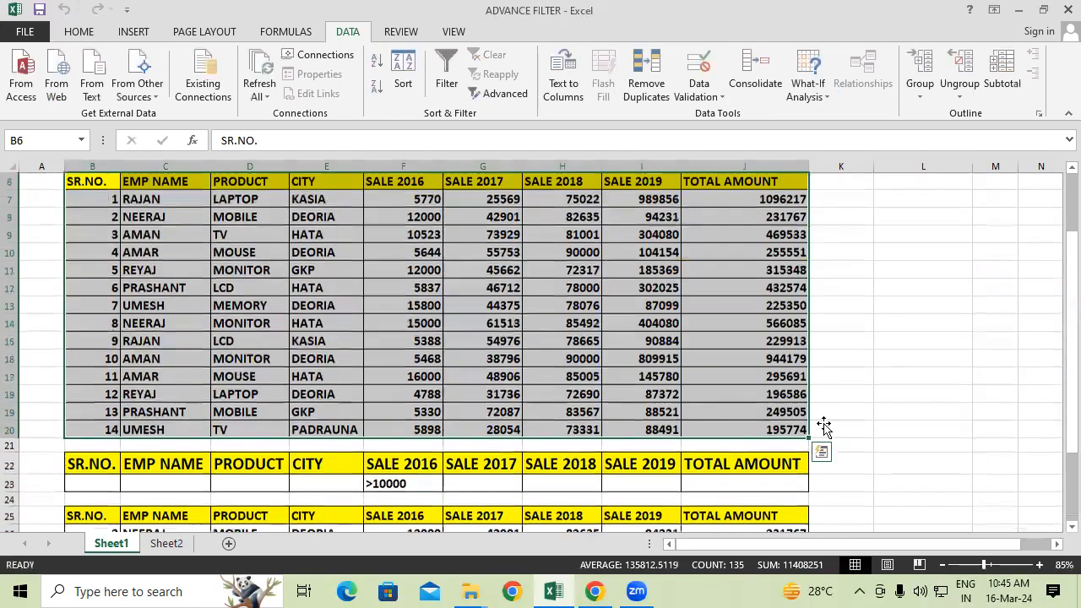
pyautogui.click(943, 440)
pyautogui.scroll(-2, 943, 440)
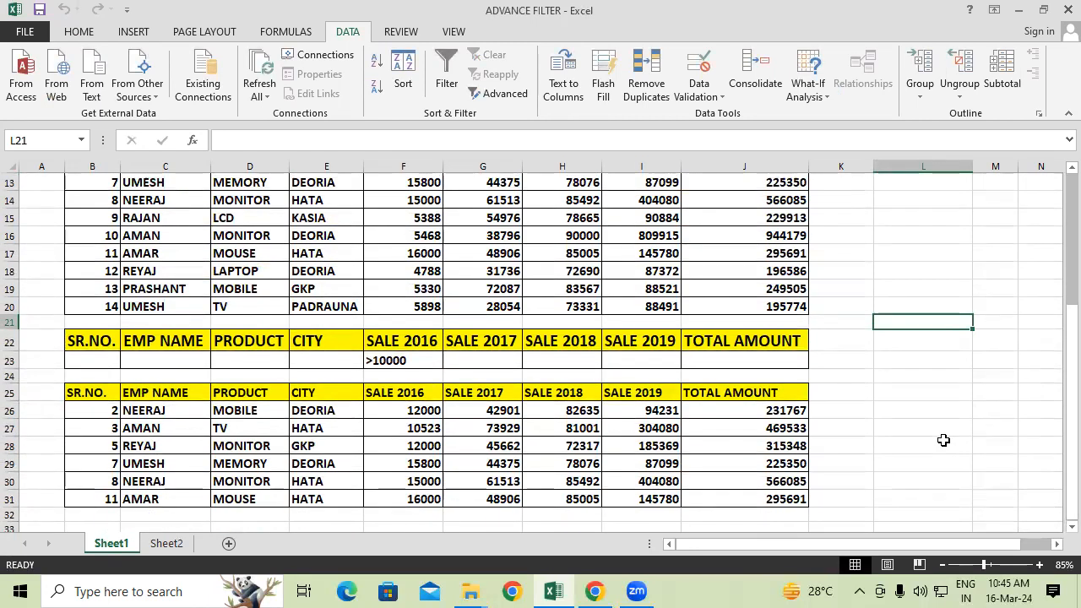
pyautogui.scroll(1, 921, 442)
pyautogui.scroll(3, 921, 442)
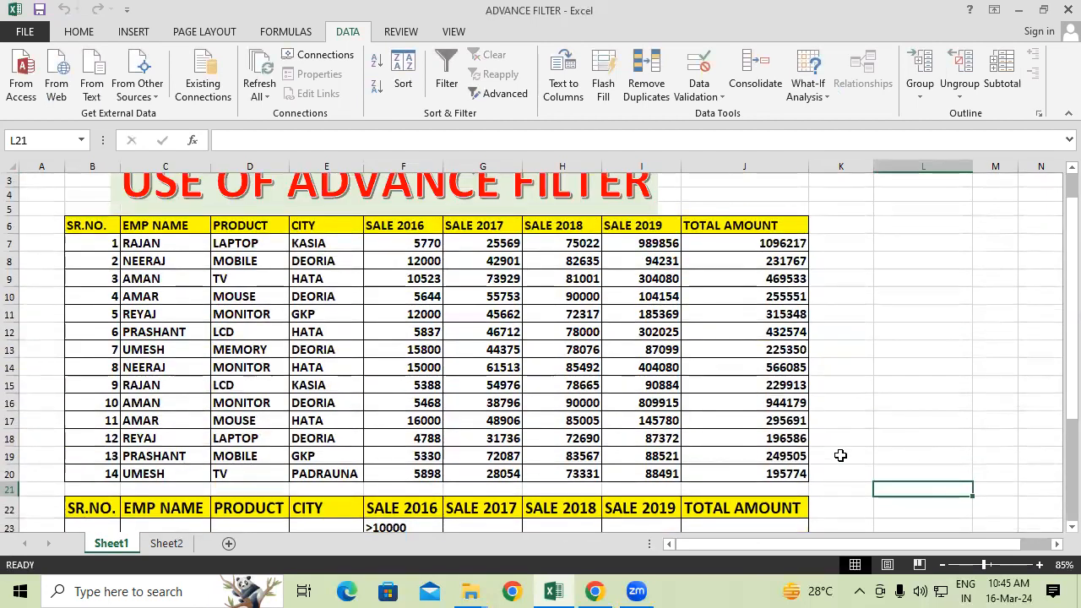
pyautogui.moveTo(489, 225); pyautogui.dragTo(493, 279)
pyautogui.moveTo(584, 242); pyautogui.dragTo(643, 313)
pyautogui.moveTo(736, 243); pyautogui.dragTo(740, 314)
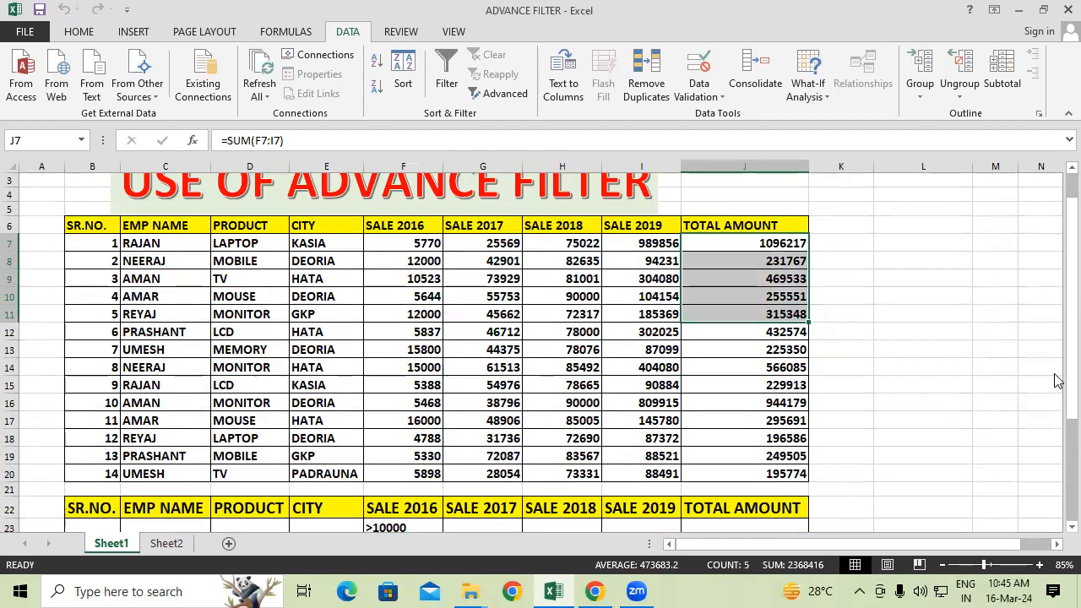
pyautogui.click(1055, 378)
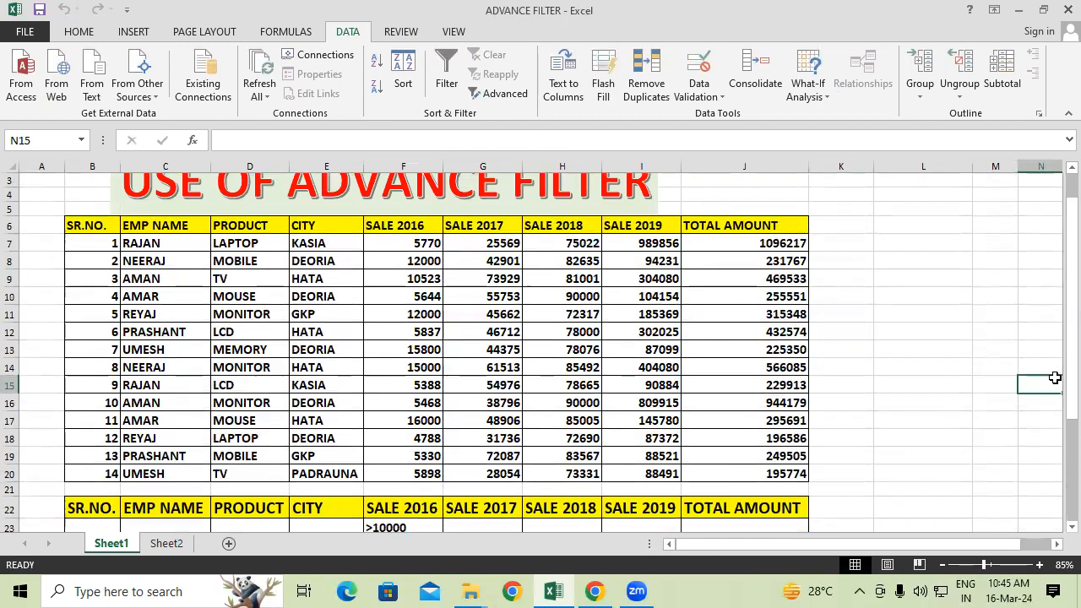